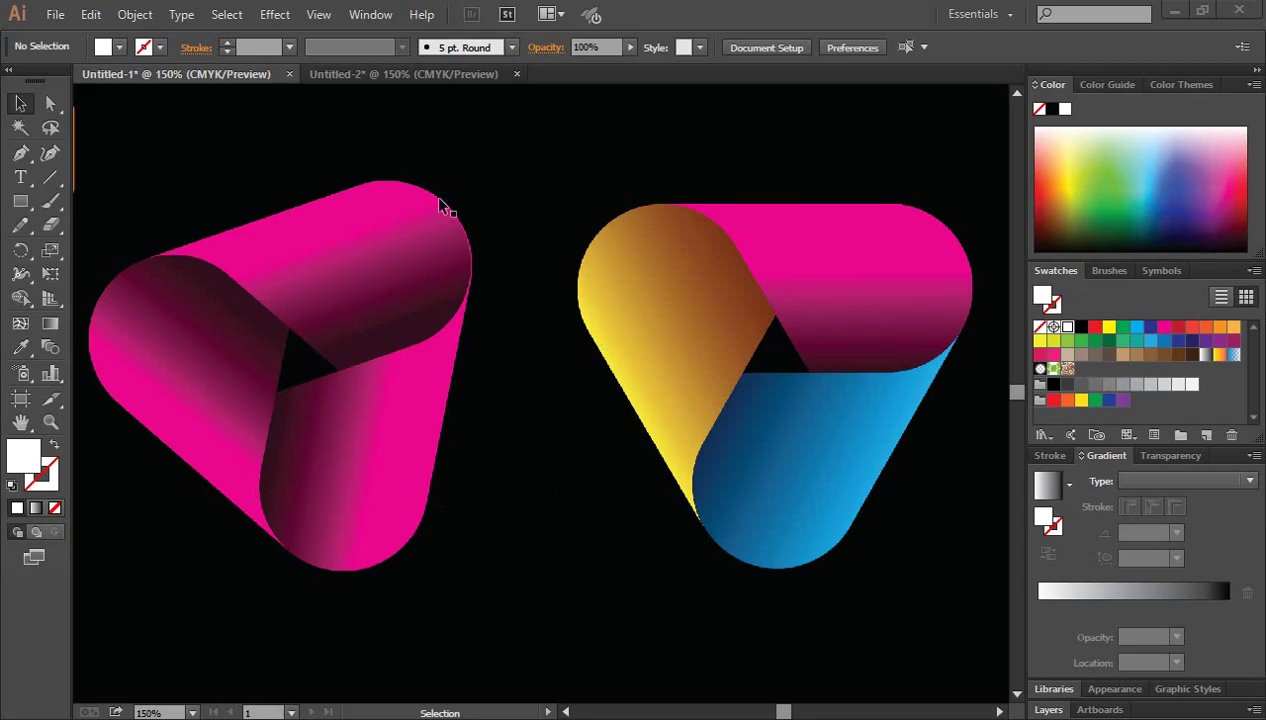
# Switch from the finished logos to the empty Untitled-2 document tab.
pyautogui.click(410, 76)
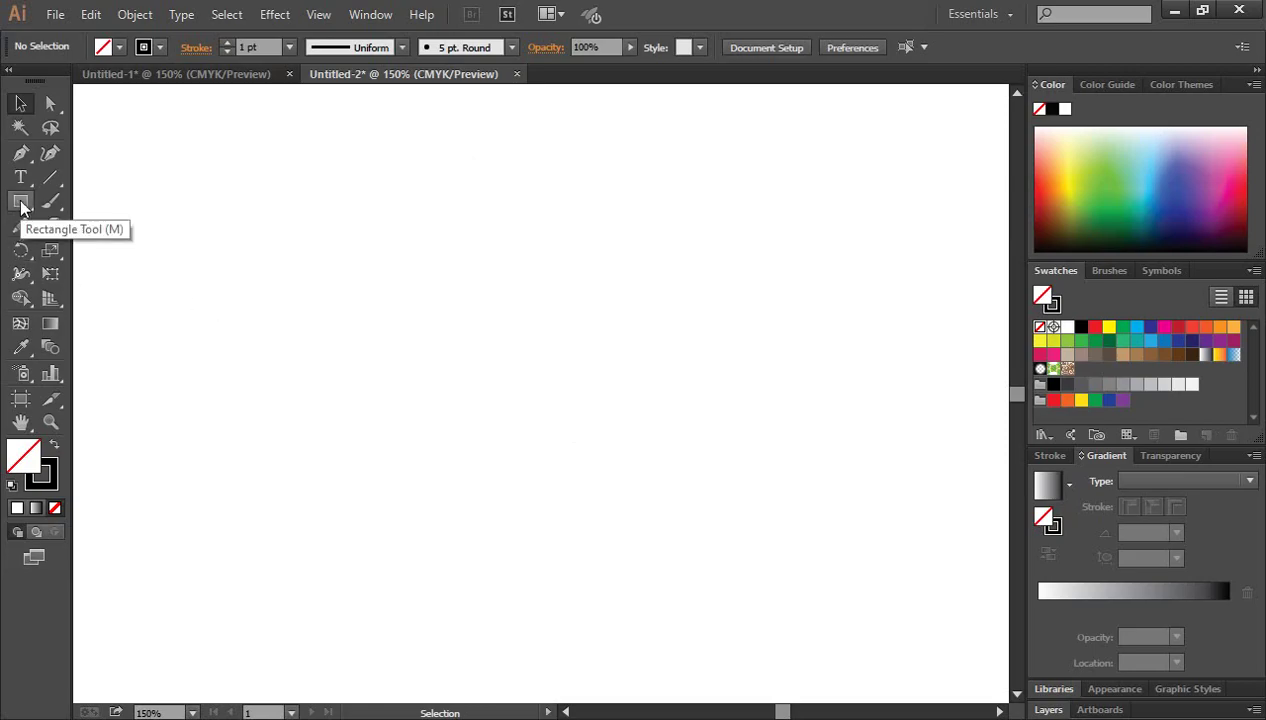
# Draw an outlined circle on the artboard with the Ellipse Tool.
pyautogui.click(22, 204)
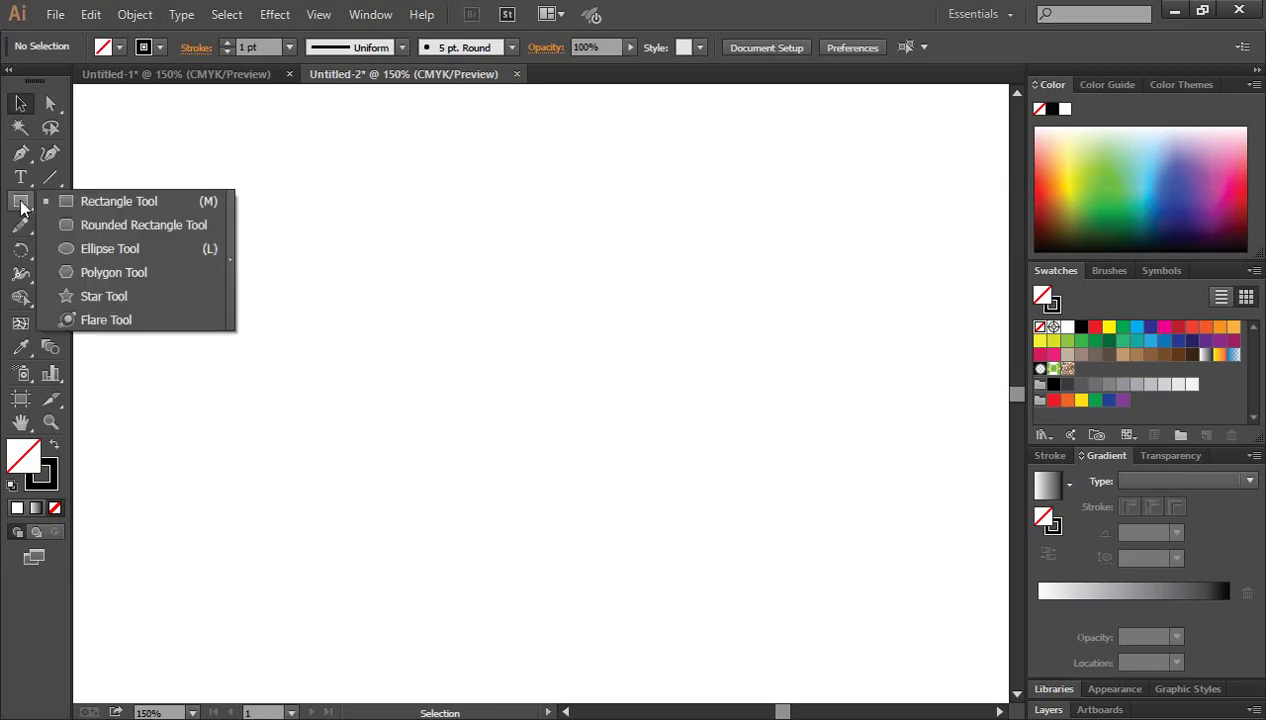
pyautogui.click(109, 248)
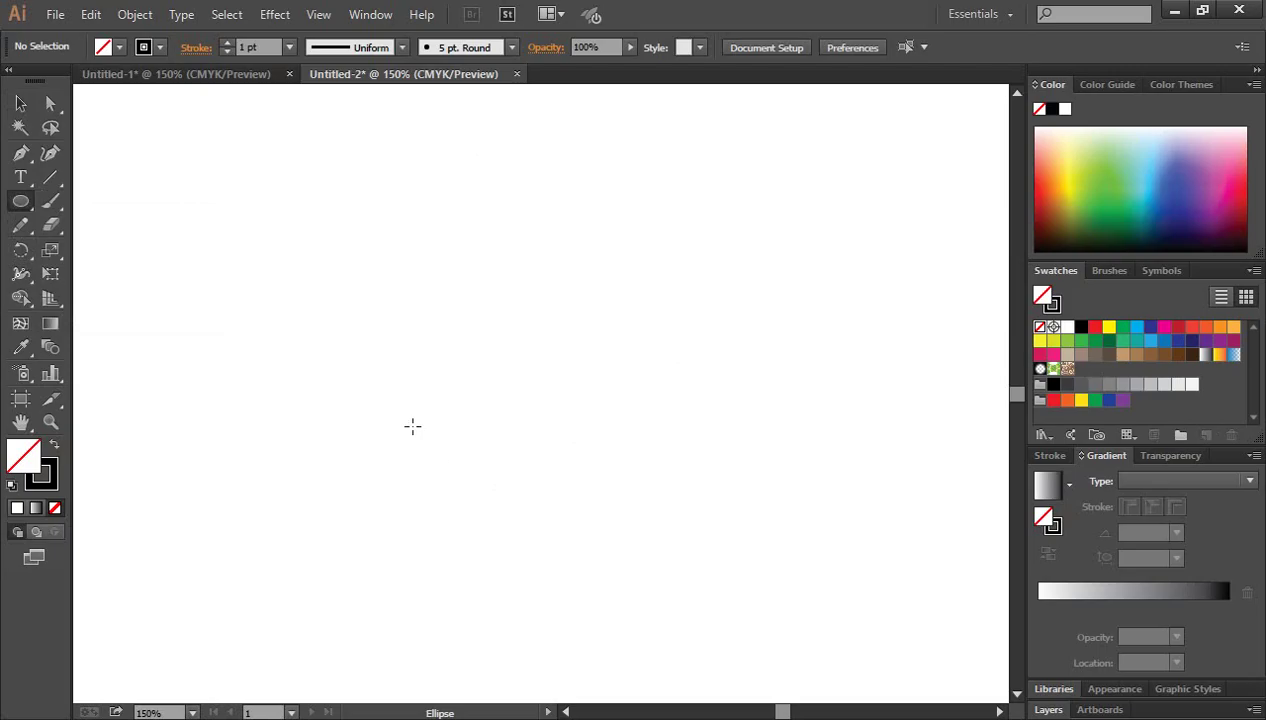
pyautogui.moveTo(412, 426); pyautogui.dragTo(436, 486)
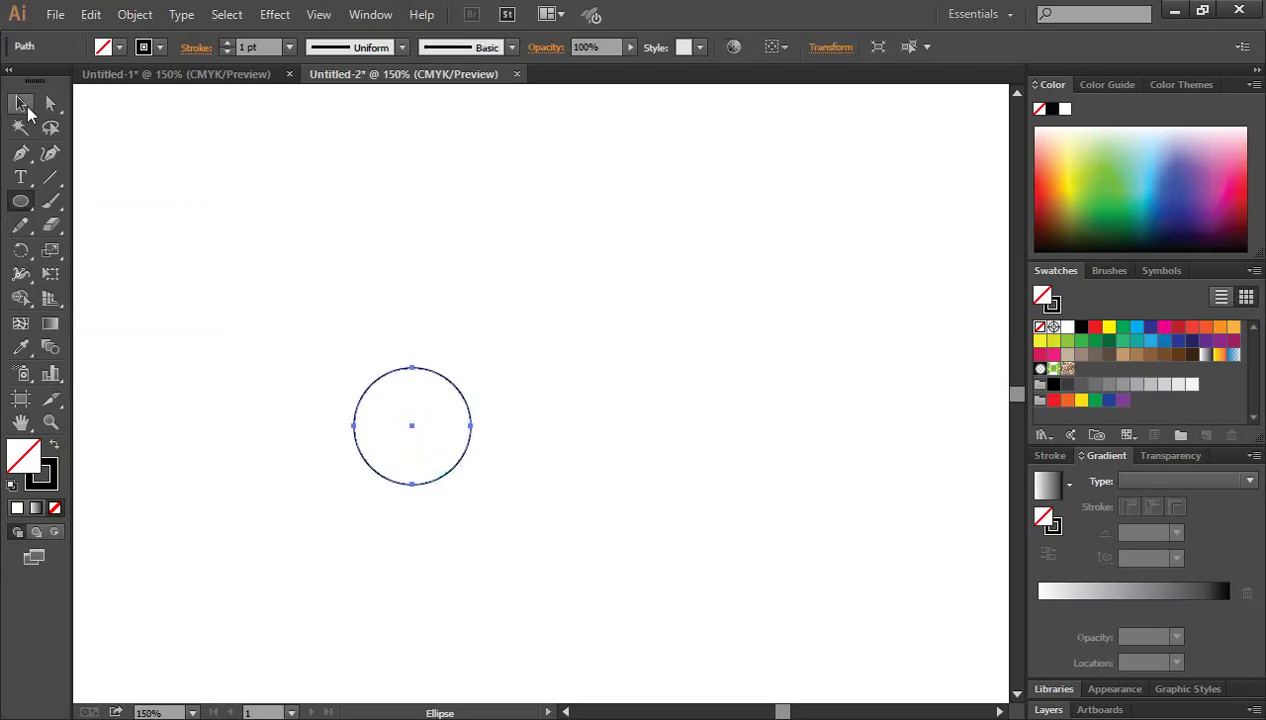
# Alt-drag an identical copy of the circle to its right.
pyautogui.click(20, 103)
pyautogui.click(376, 380)
pyautogui.click(374, 378)
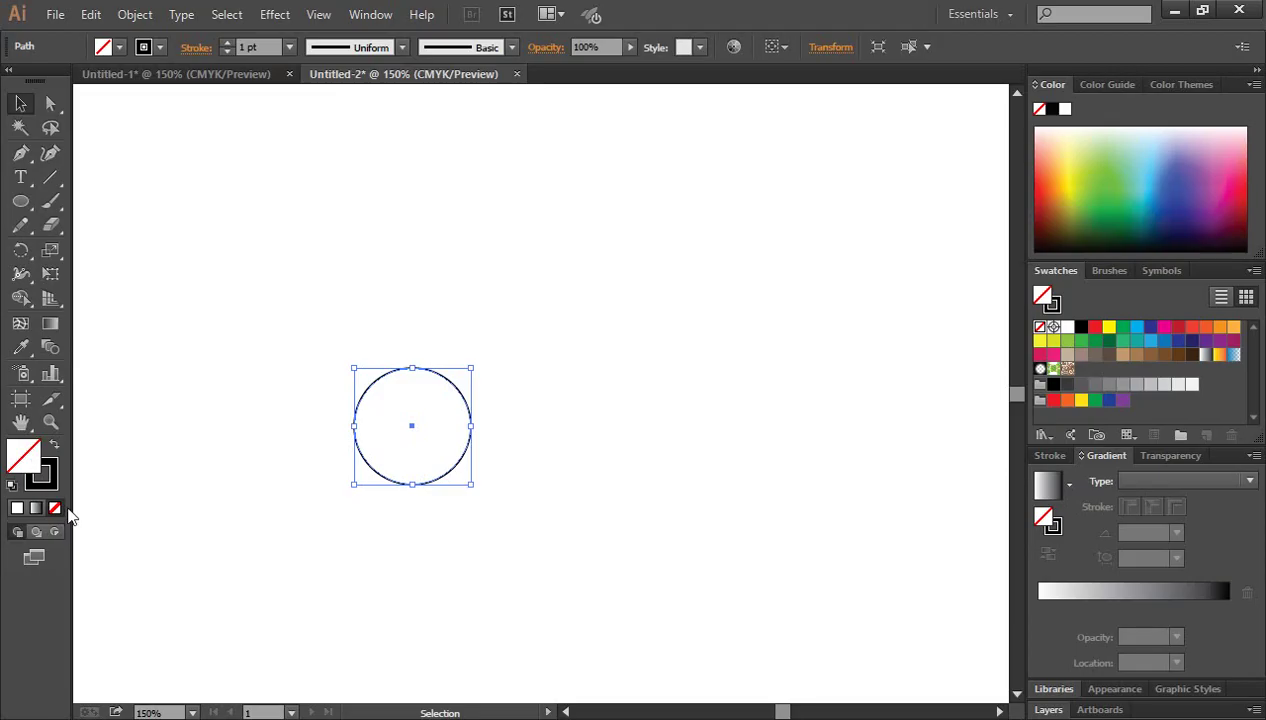
pyautogui.click(446, 530)
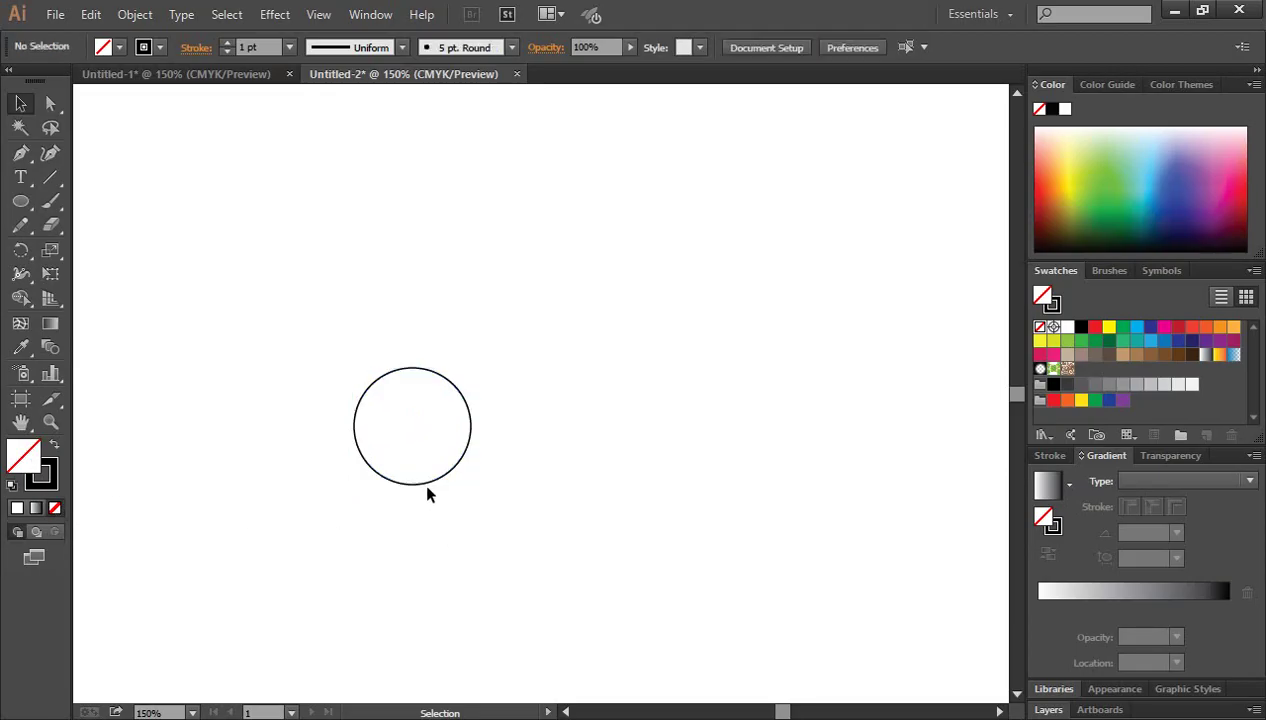
pyautogui.click(438, 481)
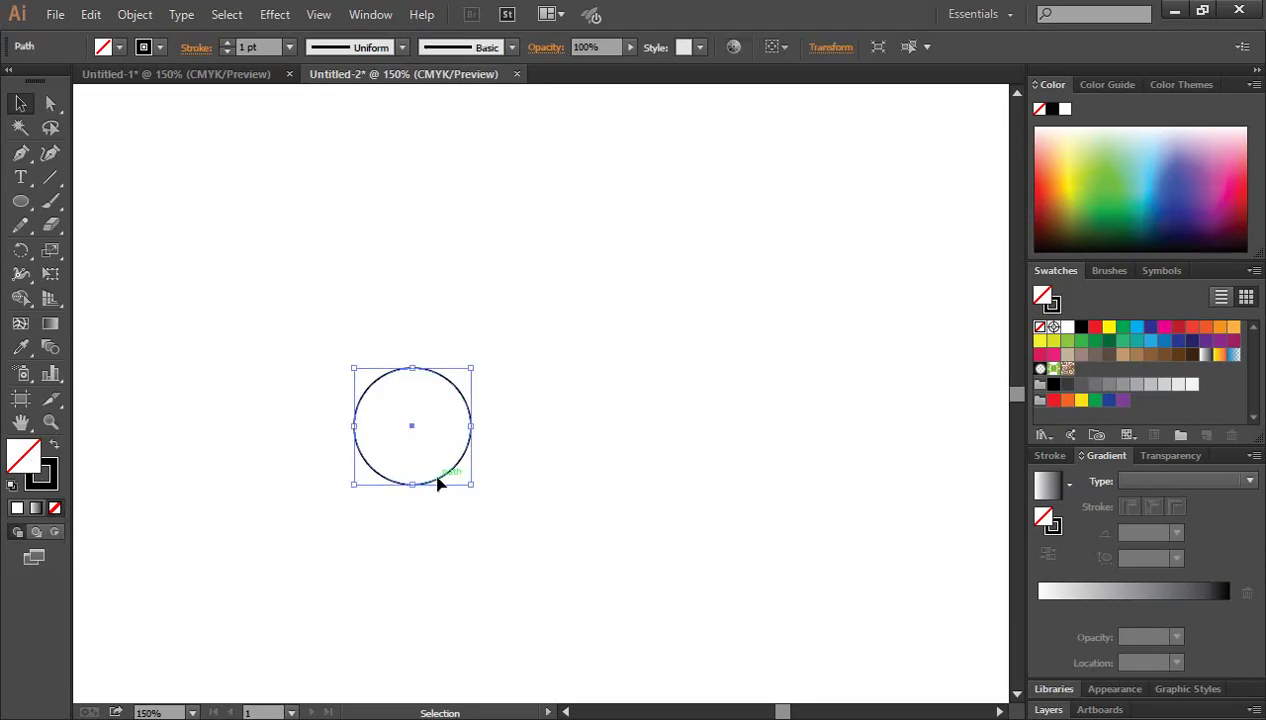
pyautogui.click(450, 486)
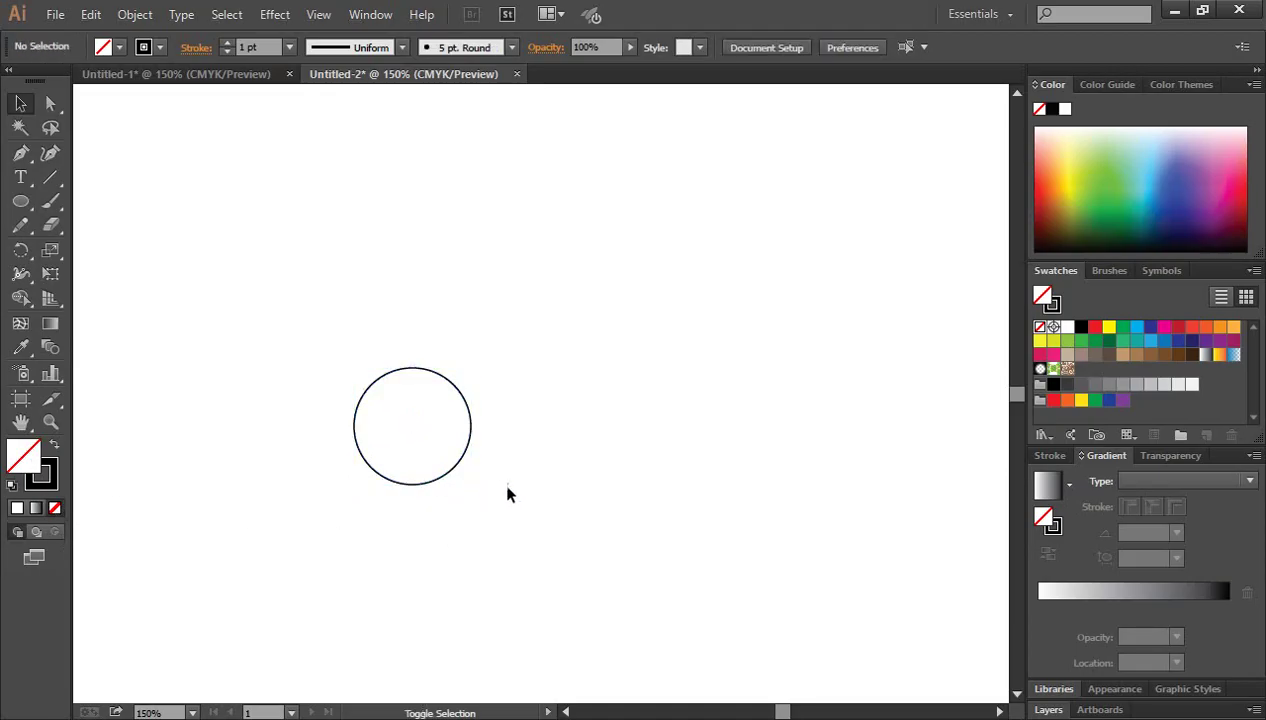
pyautogui.moveTo(458, 473); pyautogui.dragTo(619, 496)
pyautogui.click(602, 522)
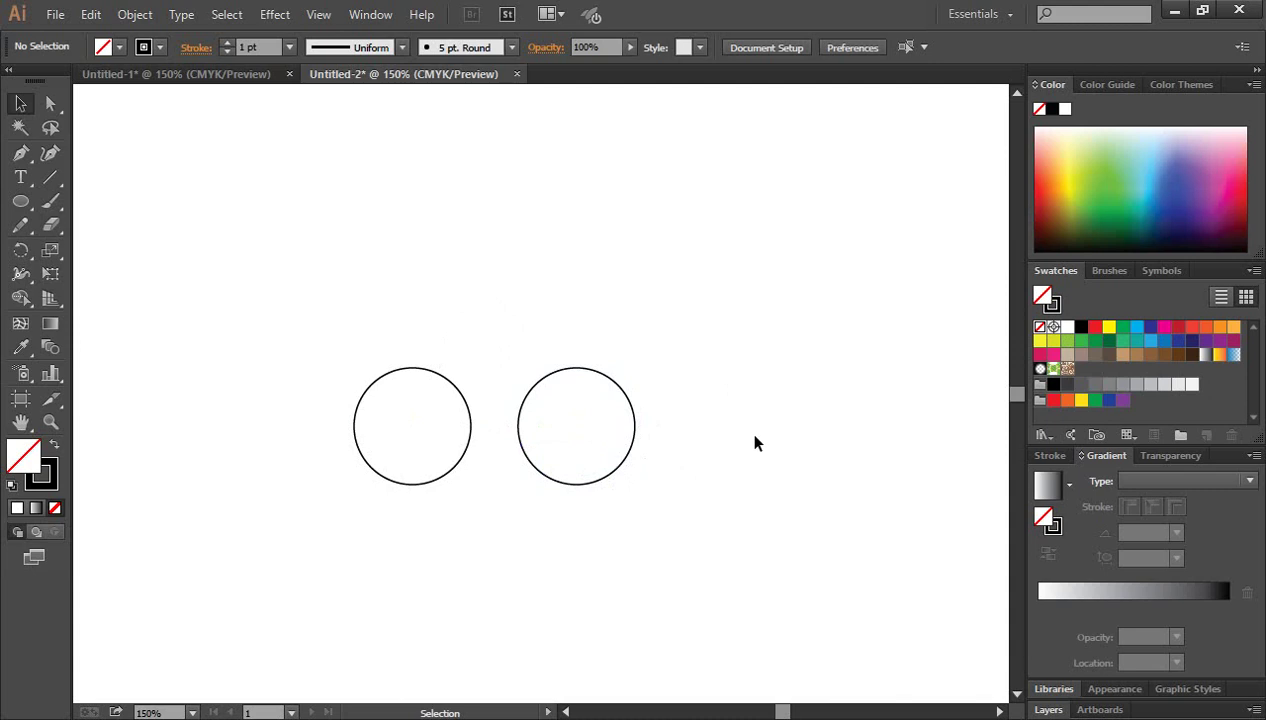
# Draw a rectangle from the left circle's top to the right circle's bottom.
pyautogui.click(20, 201)
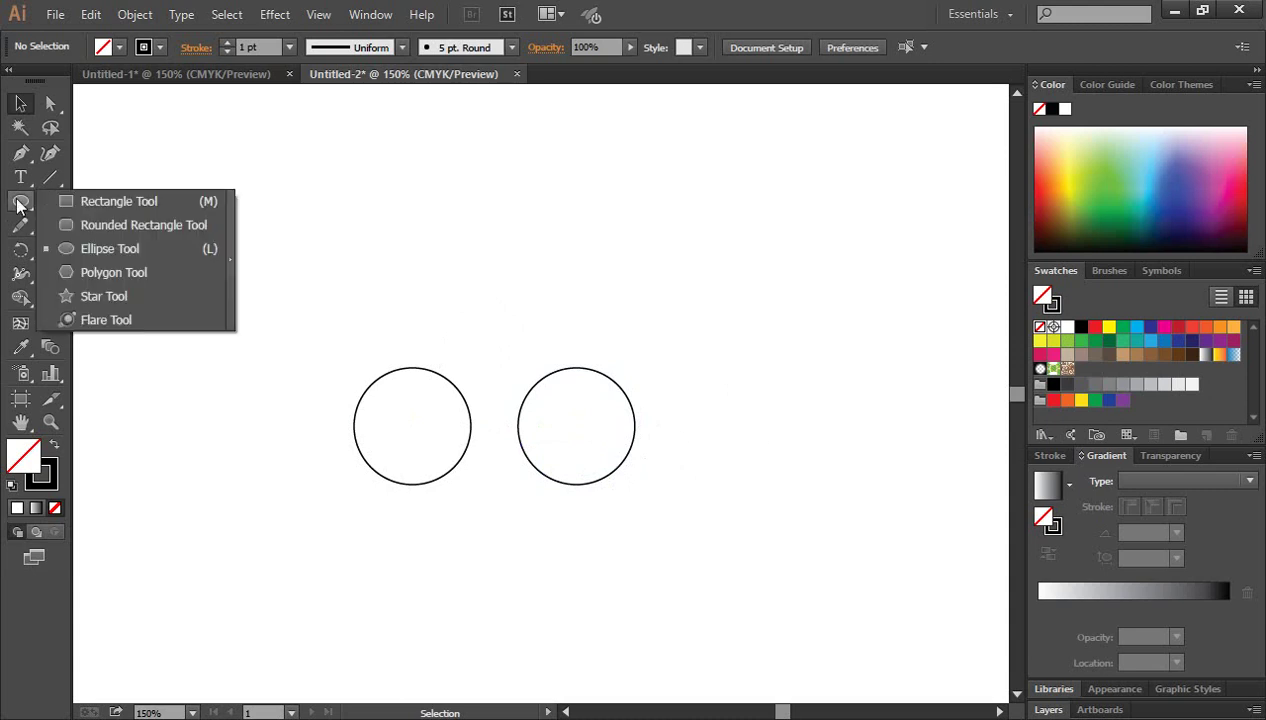
pyautogui.click(94, 200)
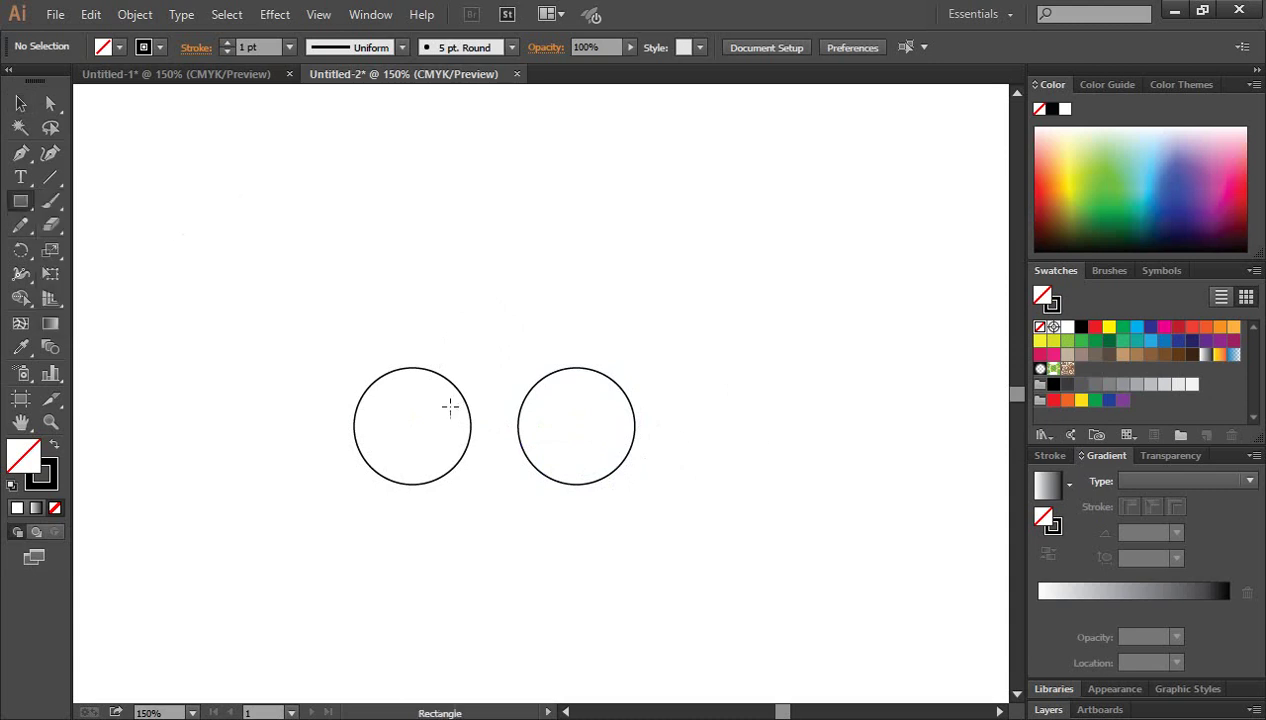
pyautogui.moveTo(411, 368); pyautogui.dragTo(556, 487)
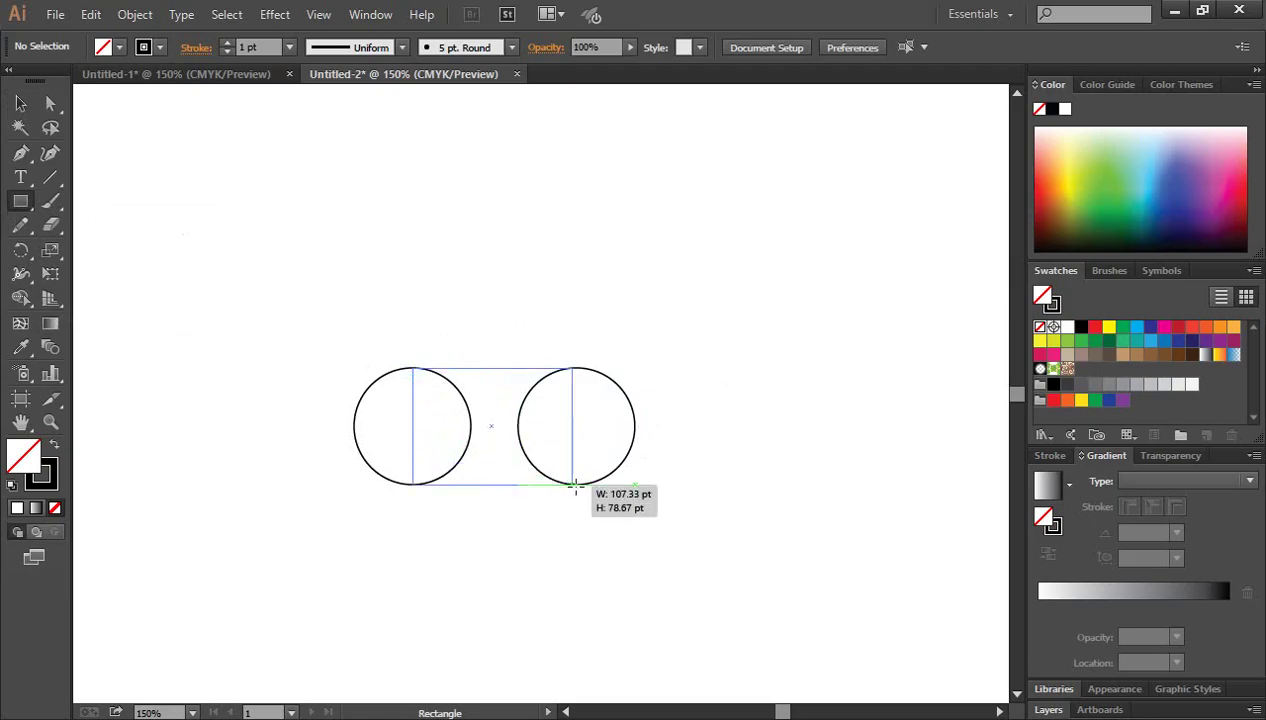
pyautogui.moveTo(556, 487); pyautogui.dragTo(576, 485)
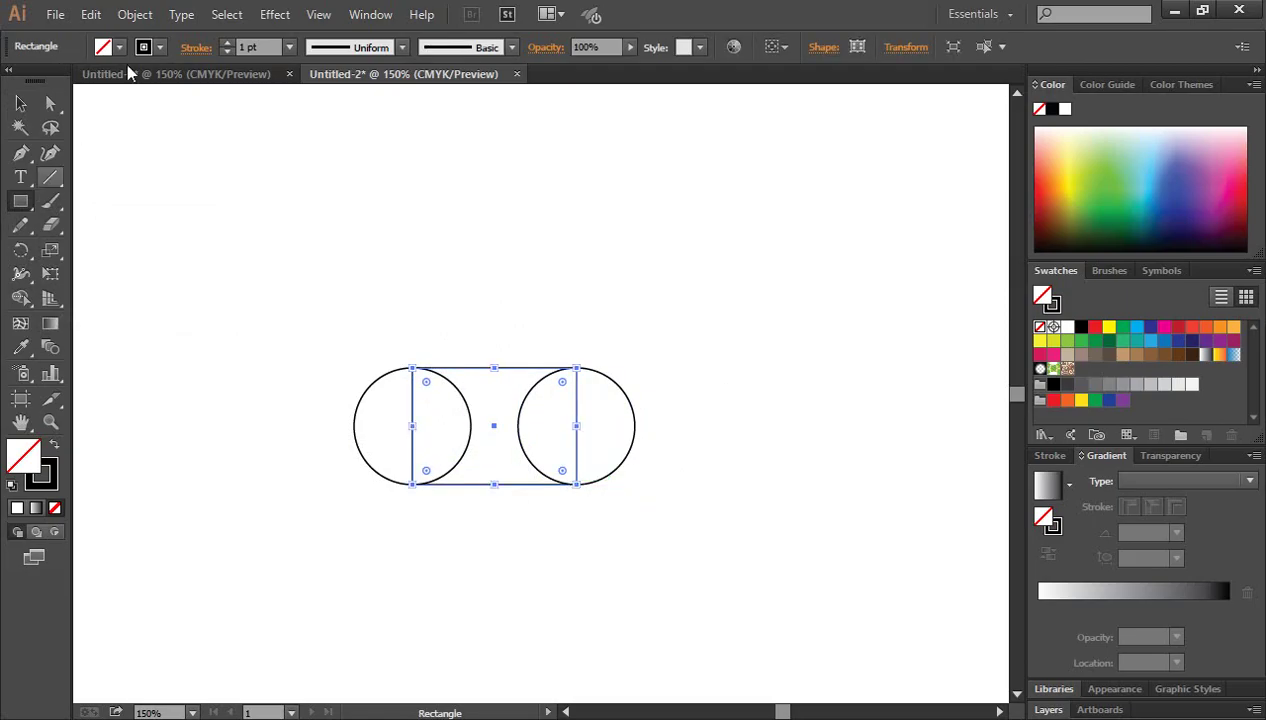
# Stretch the 78.67 pt tall rectangle's sides out to both circles' outer edges.
pyautogui.click(22, 106)
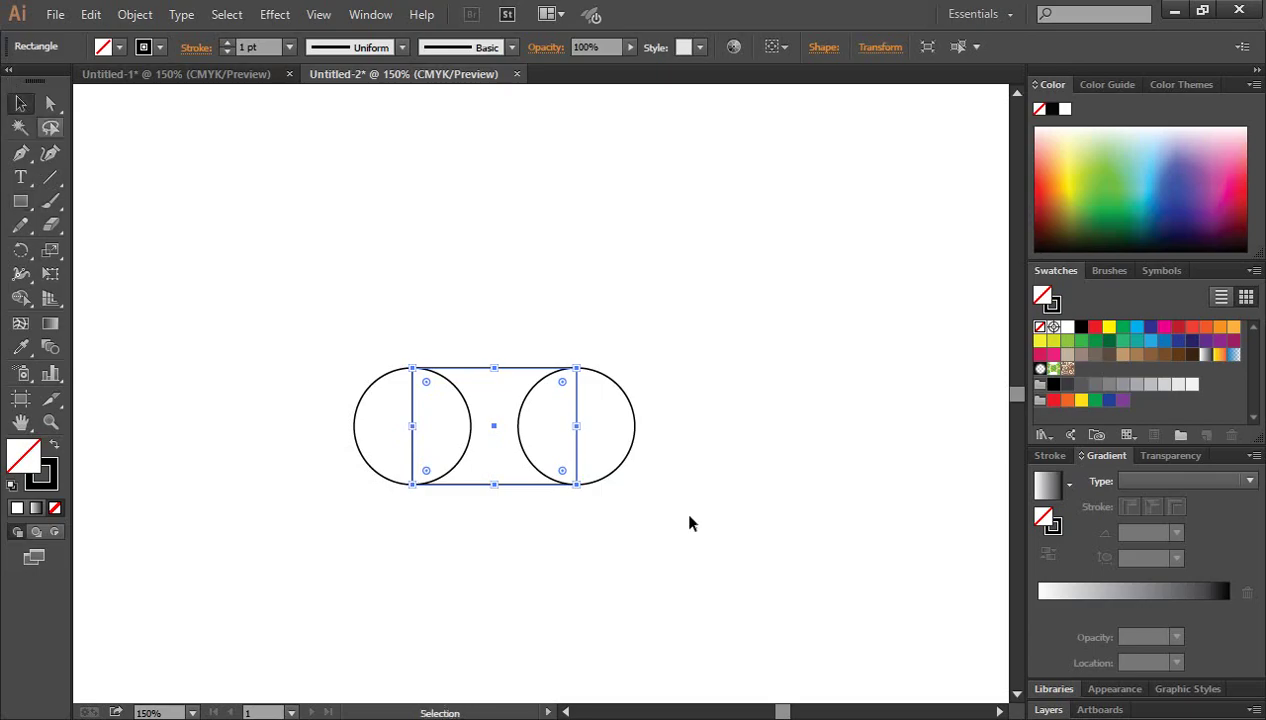
pyautogui.moveTo(578, 429); pyautogui.dragTo(637, 440)
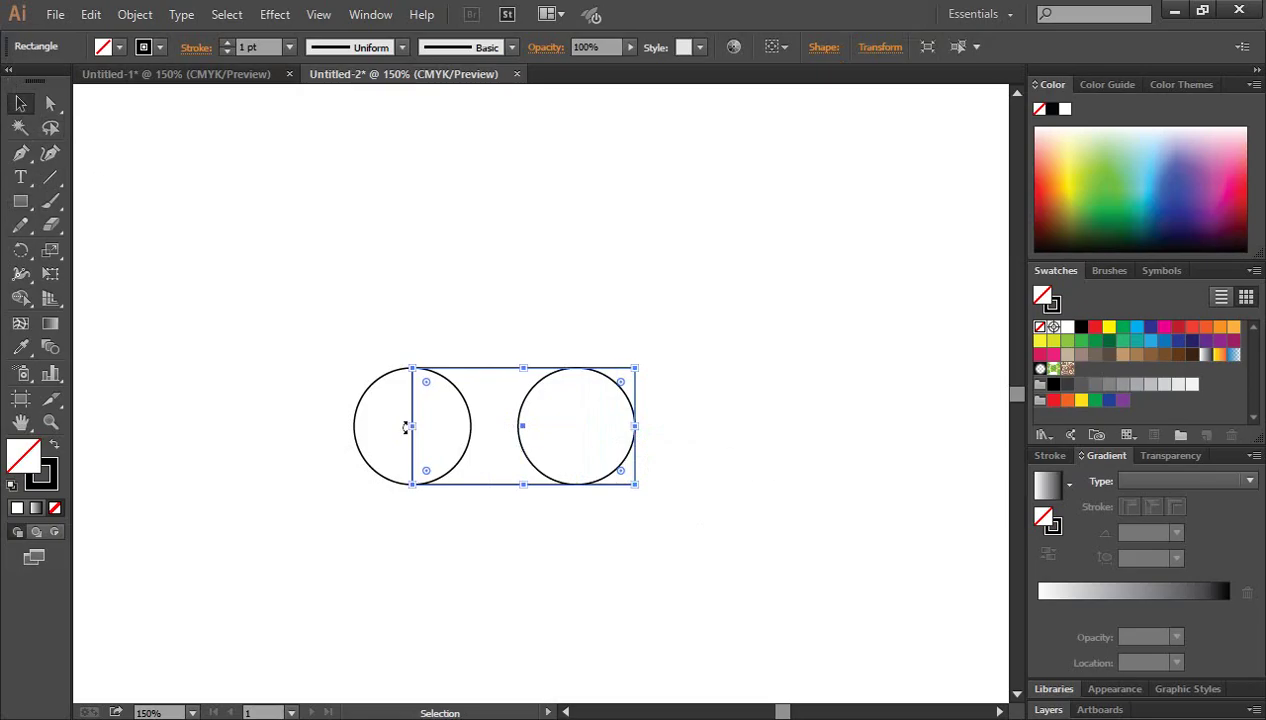
pyautogui.moveTo(412, 427); pyautogui.dragTo(357, 427)
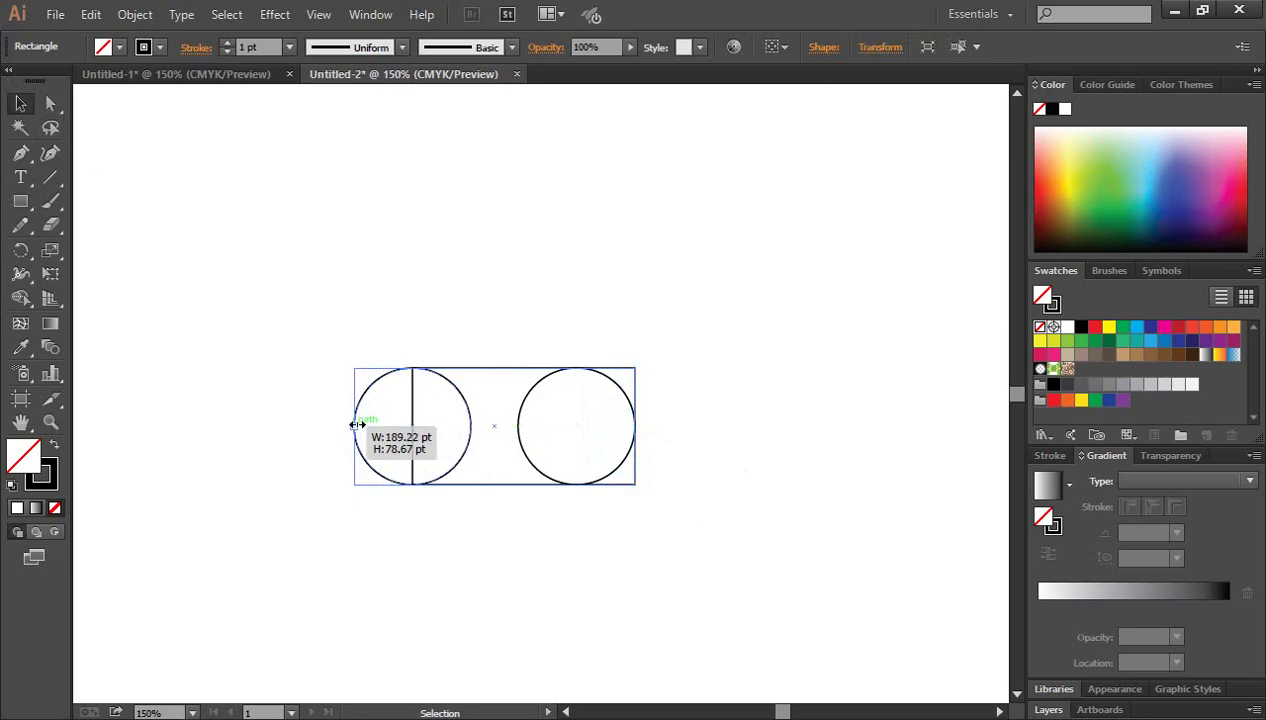
pyautogui.moveTo(357, 425); pyautogui.dragTo(357, 425)
pyautogui.click(707, 495)
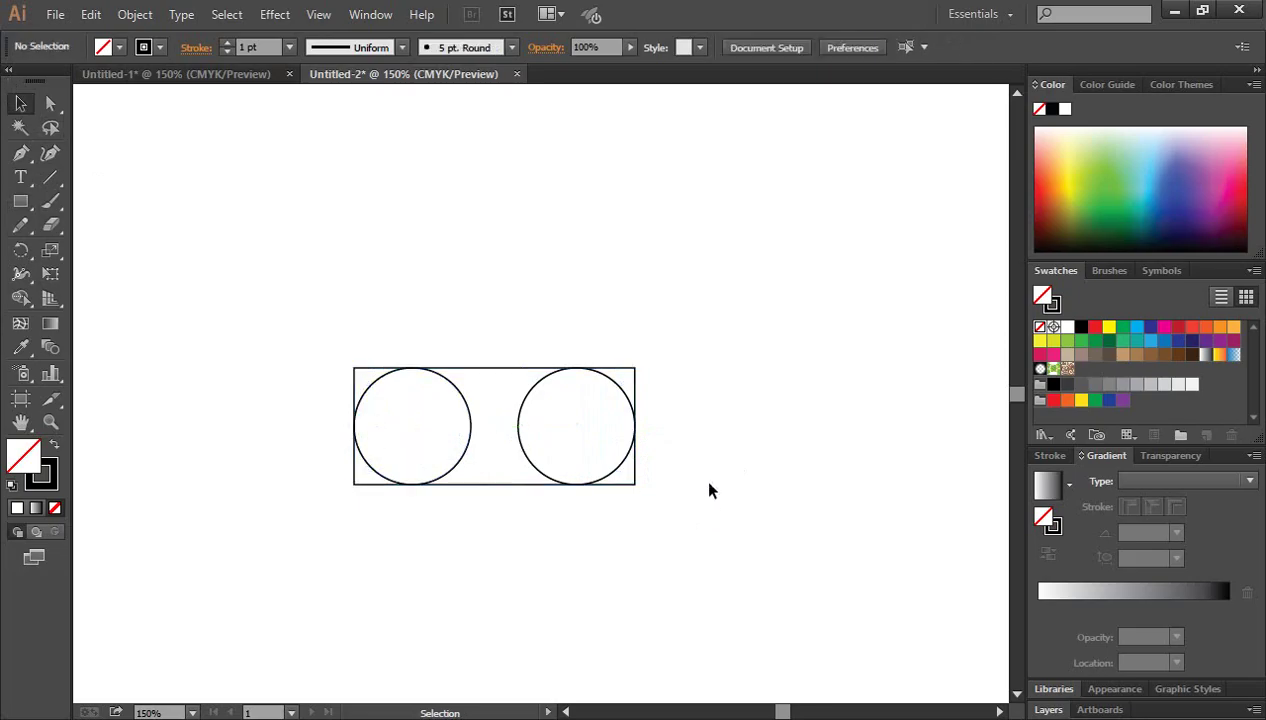
pyautogui.click(503, 369)
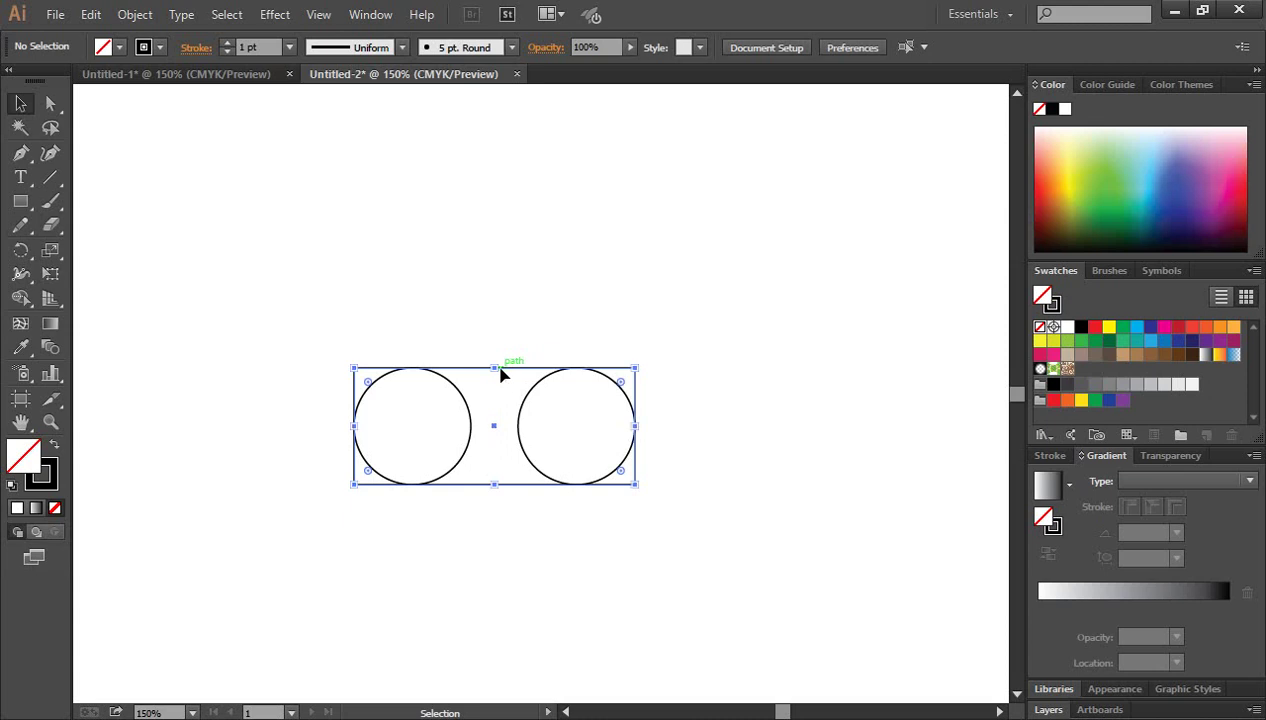
# Drag a live corner to make semicircular pill ends, then select it with the left circle.
pyautogui.click(661, 472)
pyautogui.click(503, 369)
pyautogui.click(50, 103)
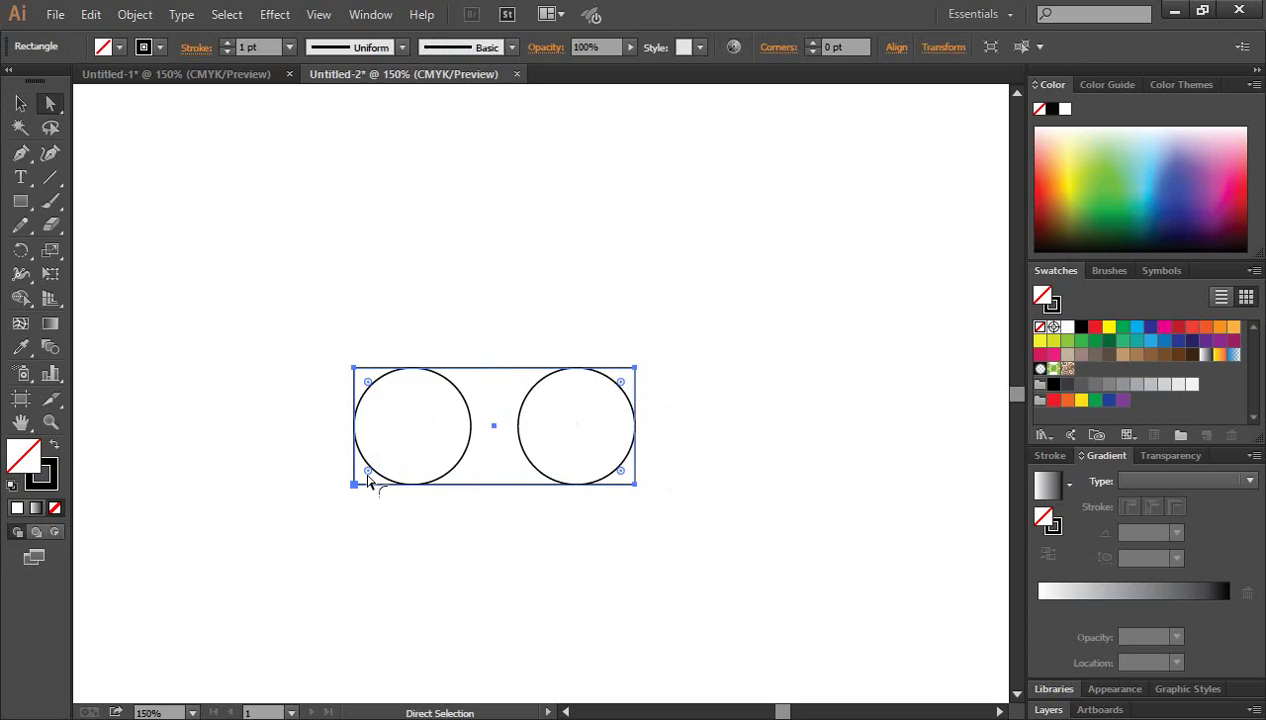
pyautogui.moveTo(368, 382); pyautogui.dragTo(492, 492)
pyautogui.click(703, 460)
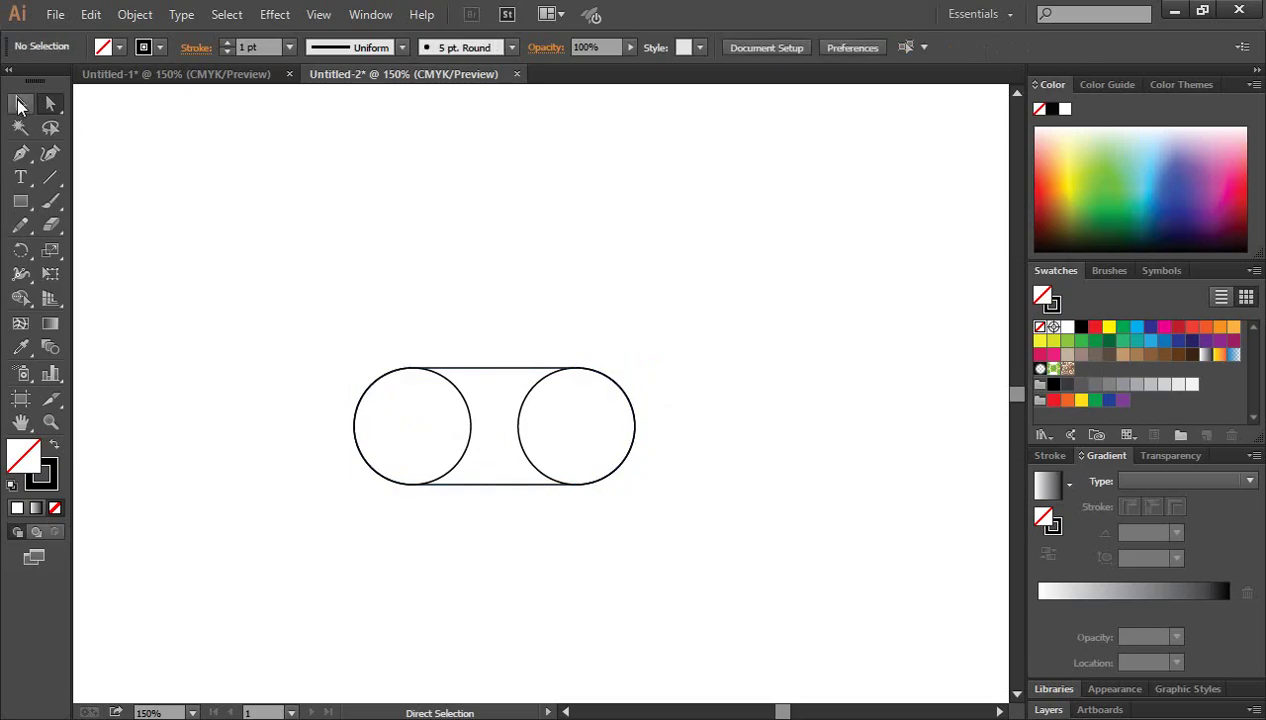
pyautogui.click(21, 103)
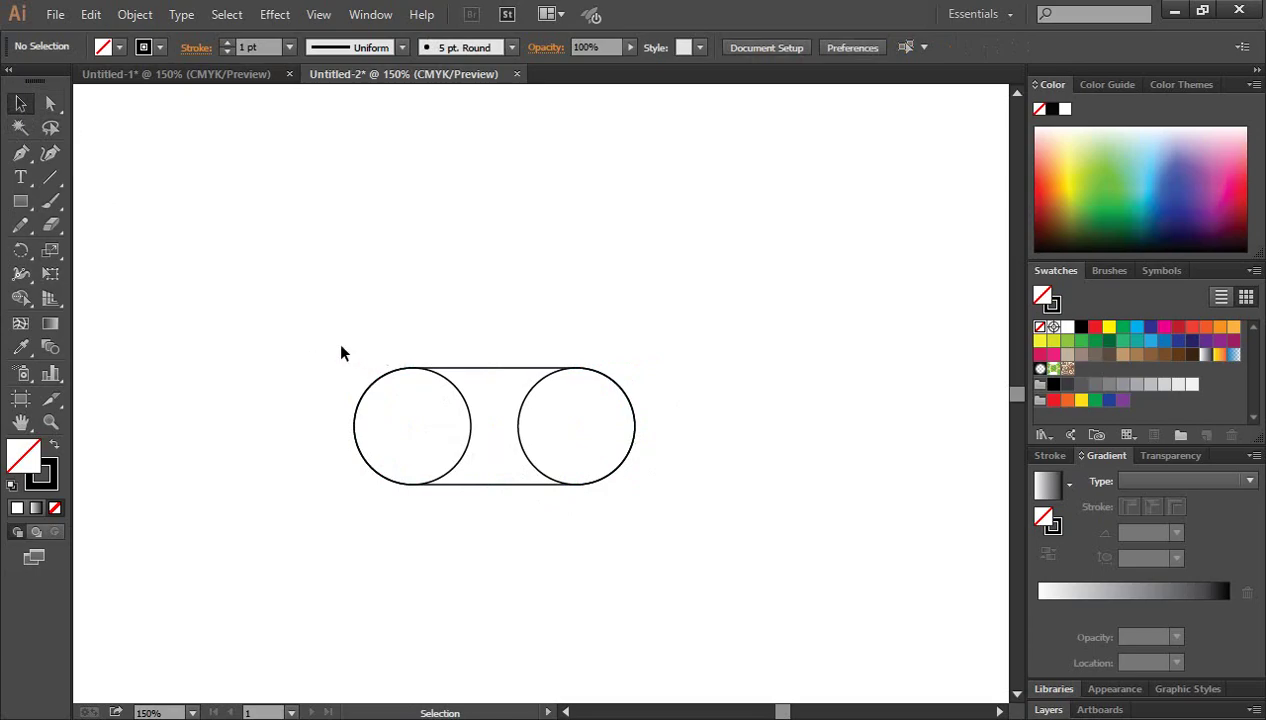
pyautogui.moveTo(304, 334); pyautogui.dragTo(493, 510)
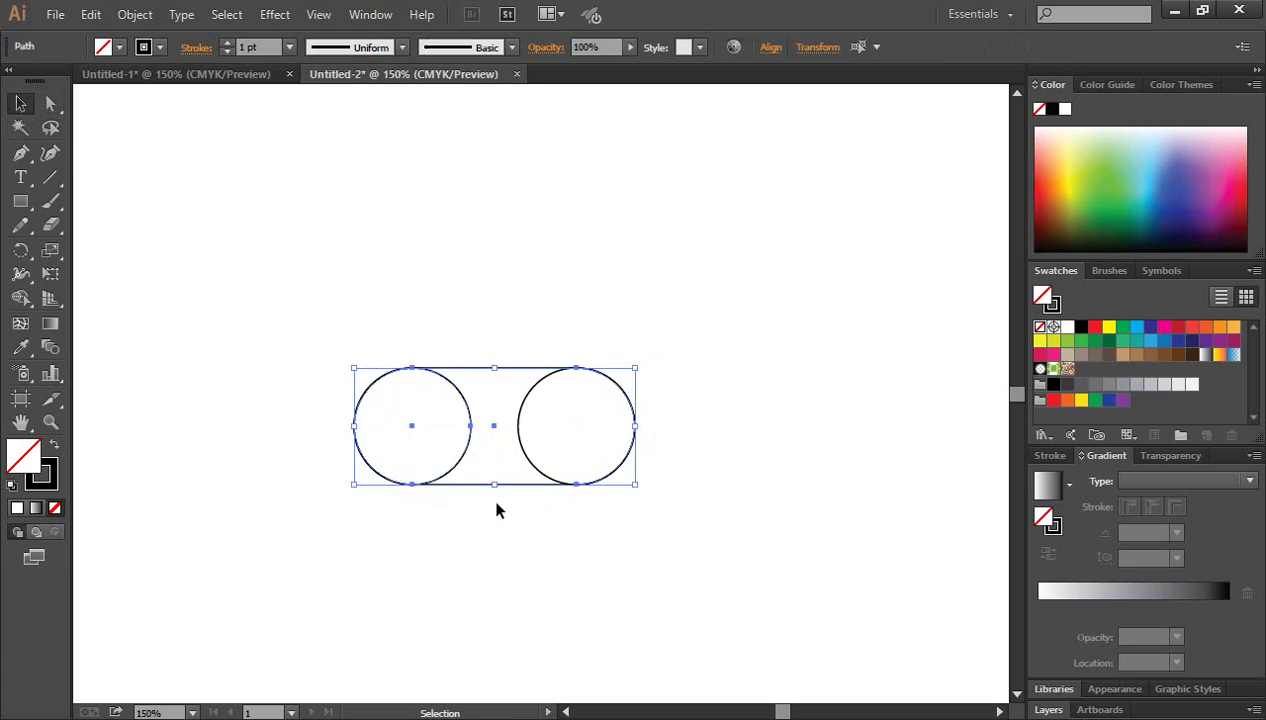
# Copy the pill rotated 60° about the left circle's centre, then reselect the bottom capsule.
pyautogui.click(21, 250)
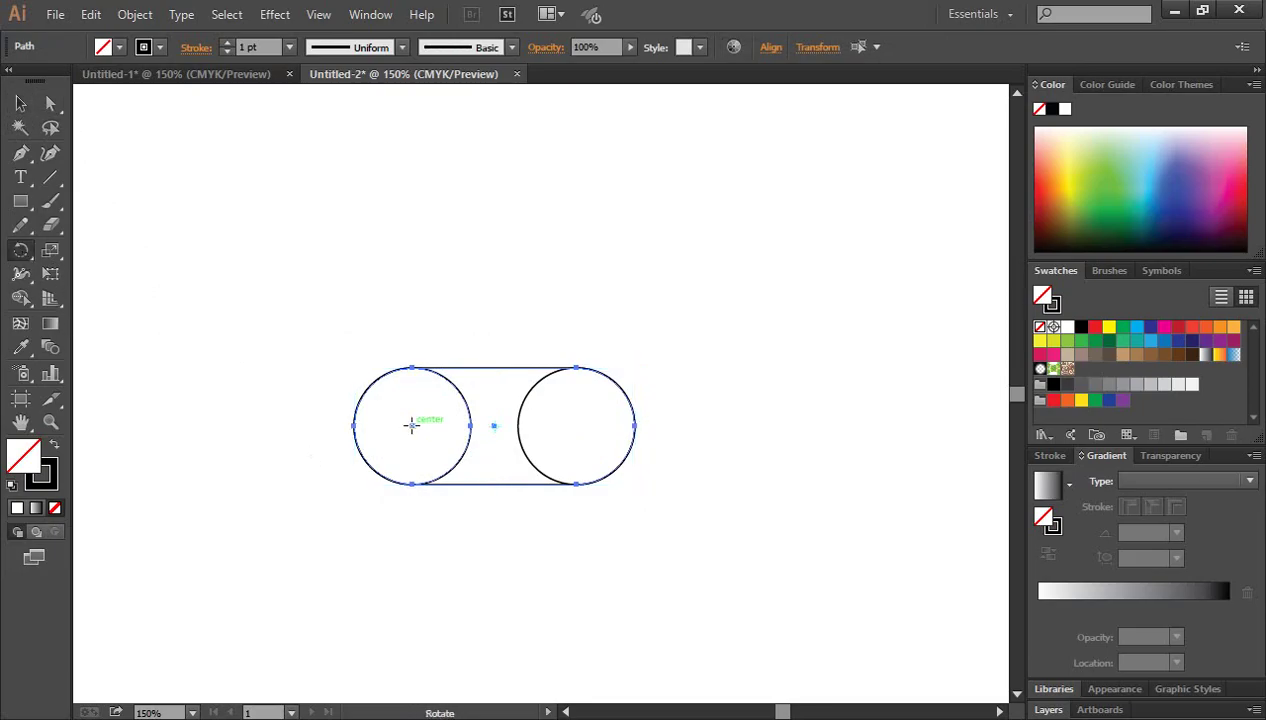
pyautogui.keyDown('alt'); pyautogui.click(411, 425); pyautogui.keyUp('alt')
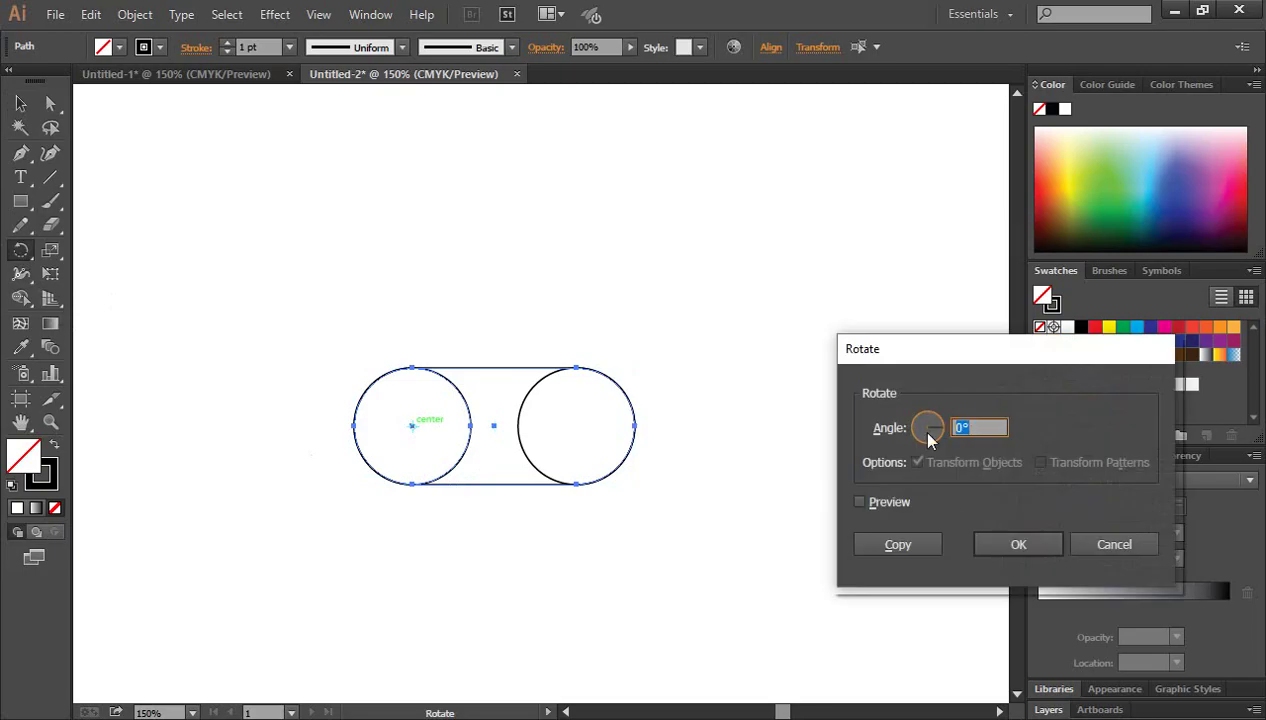
pyautogui.write('6')
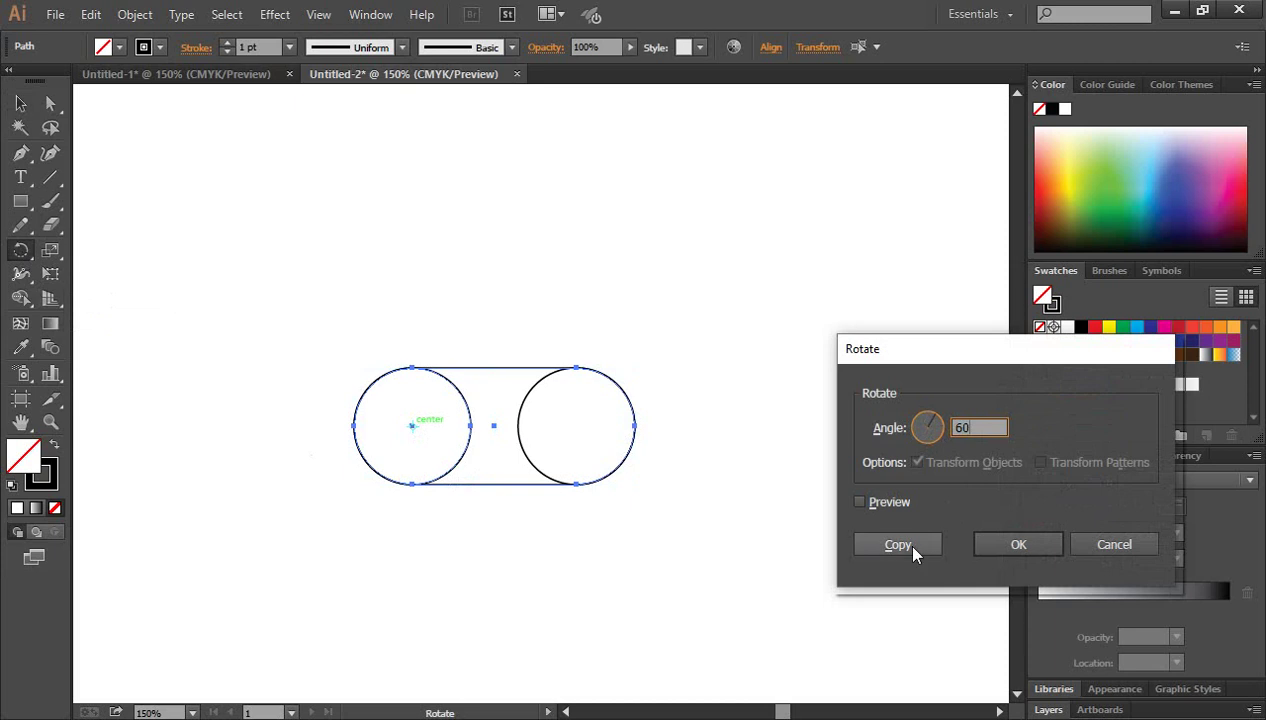
pyautogui.click(908, 547)
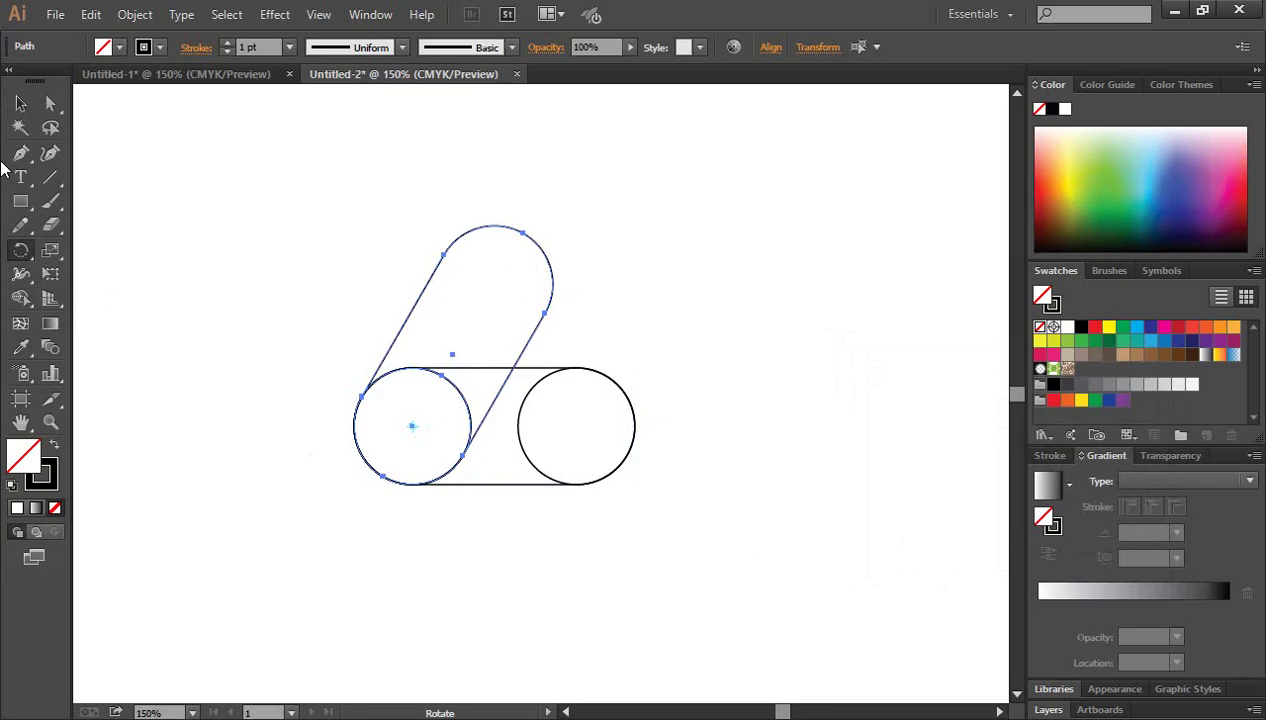
pyautogui.click(20, 103)
pyautogui.click(640, 494)
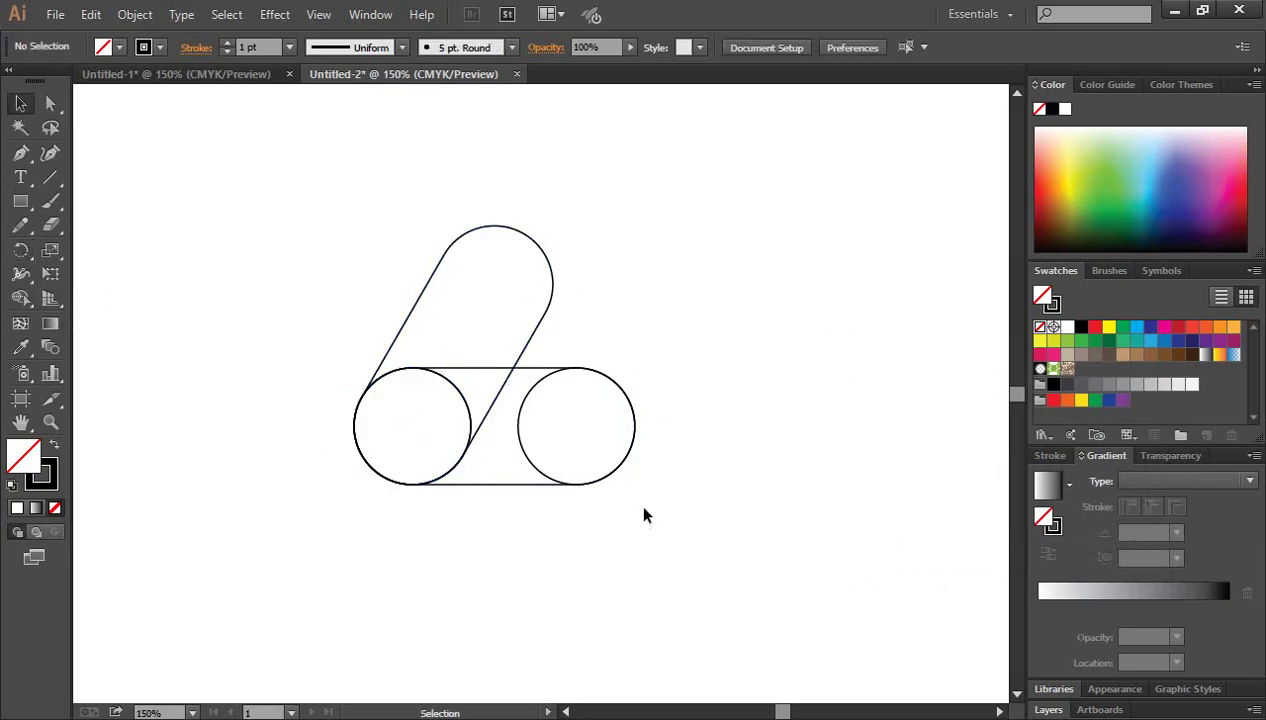
pyautogui.moveTo(668, 524); pyautogui.dragTo(549, 353)
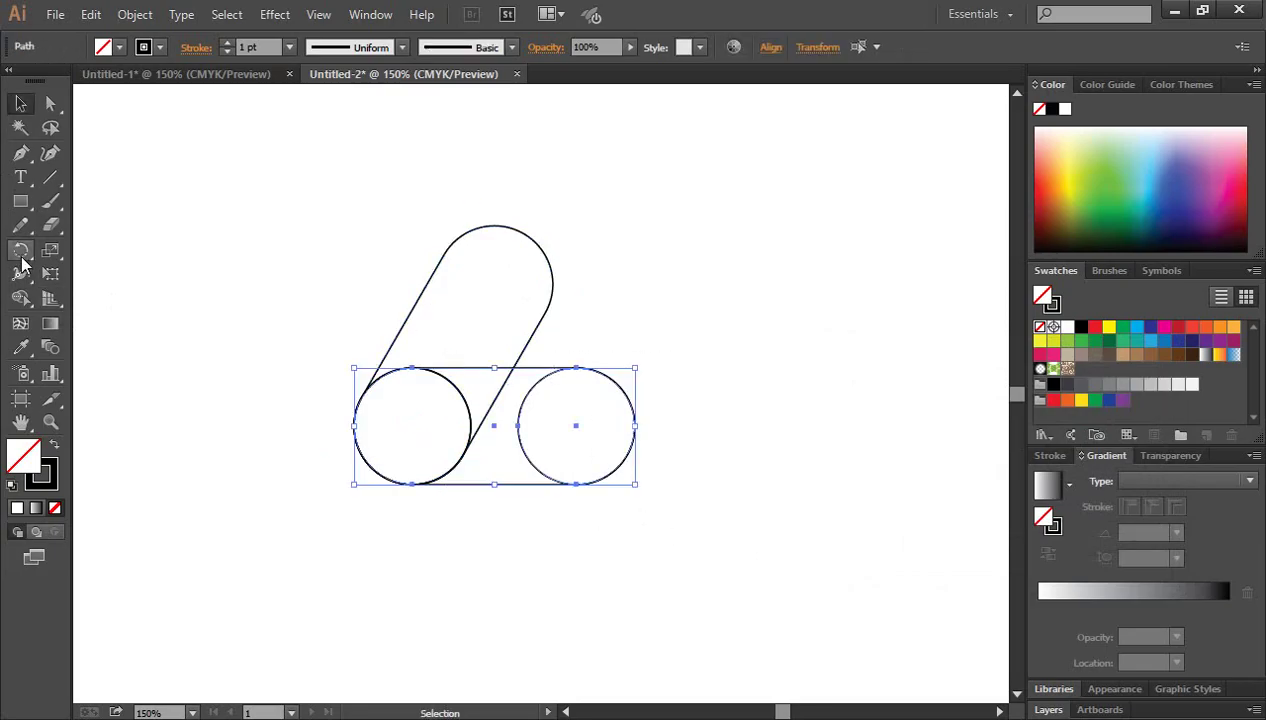
# Make a 60° rotated copy of the capsule pivoting on the right circle's centre.
pyautogui.click(20, 250)
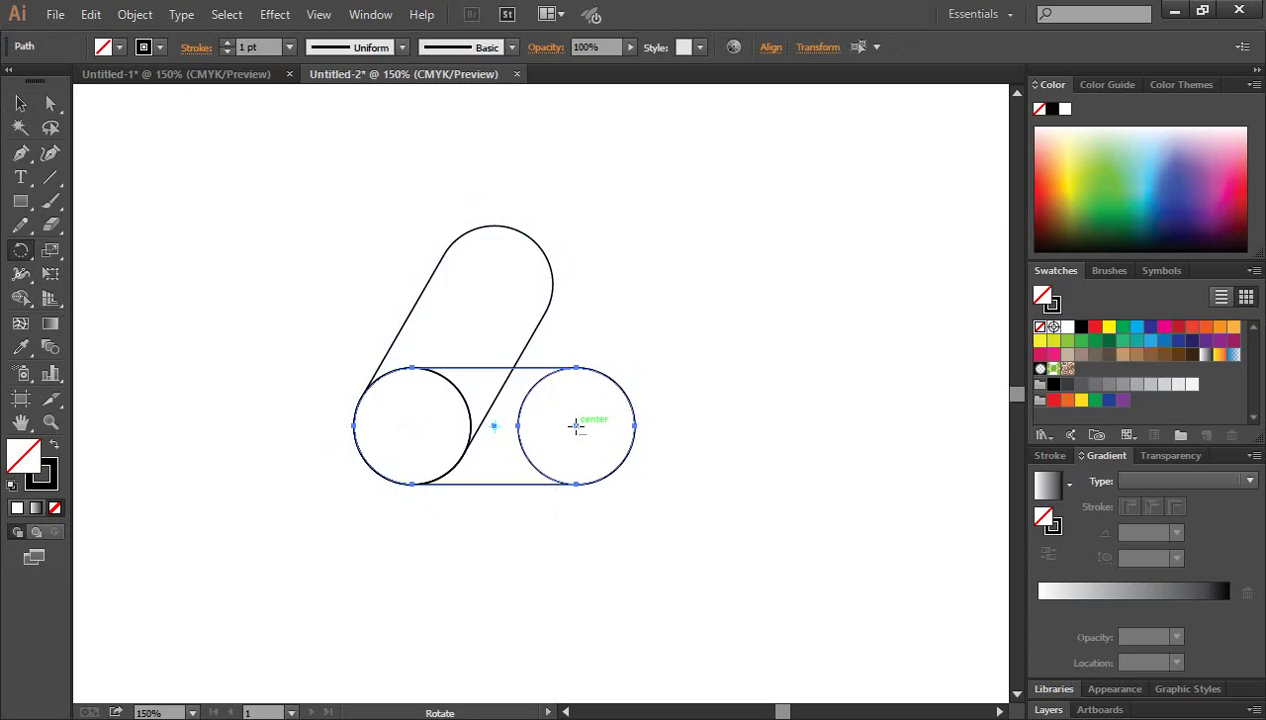
pyautogui.keyDown('alt'); pyautogui.click(576, 426); pyautogui.keyUp('alt')
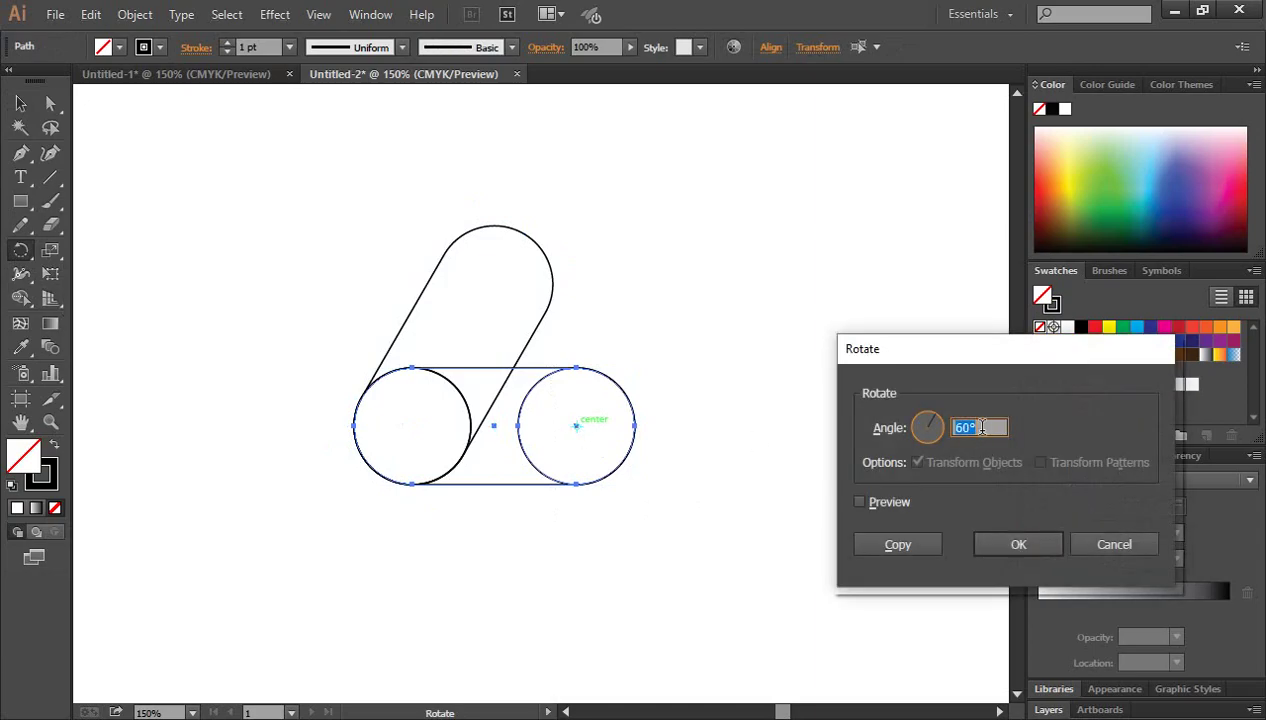
pyautogui.click(906, 547)
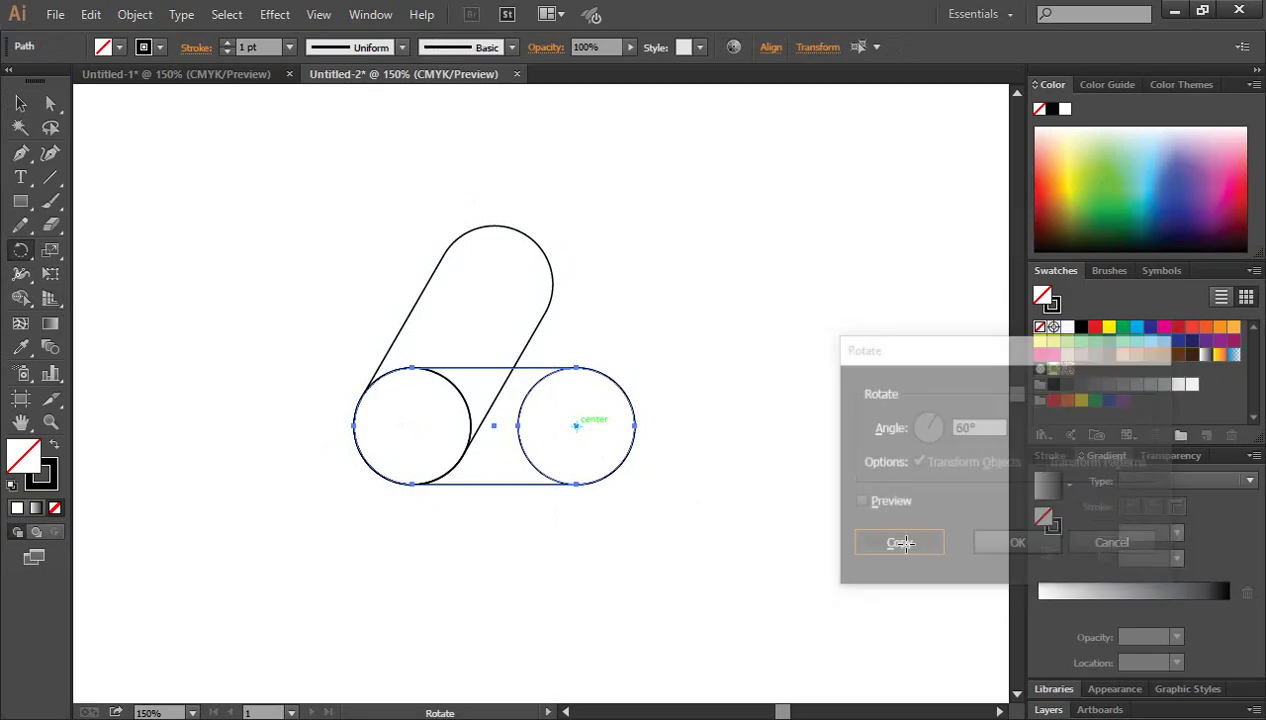
pyautogui.click(21, 103)
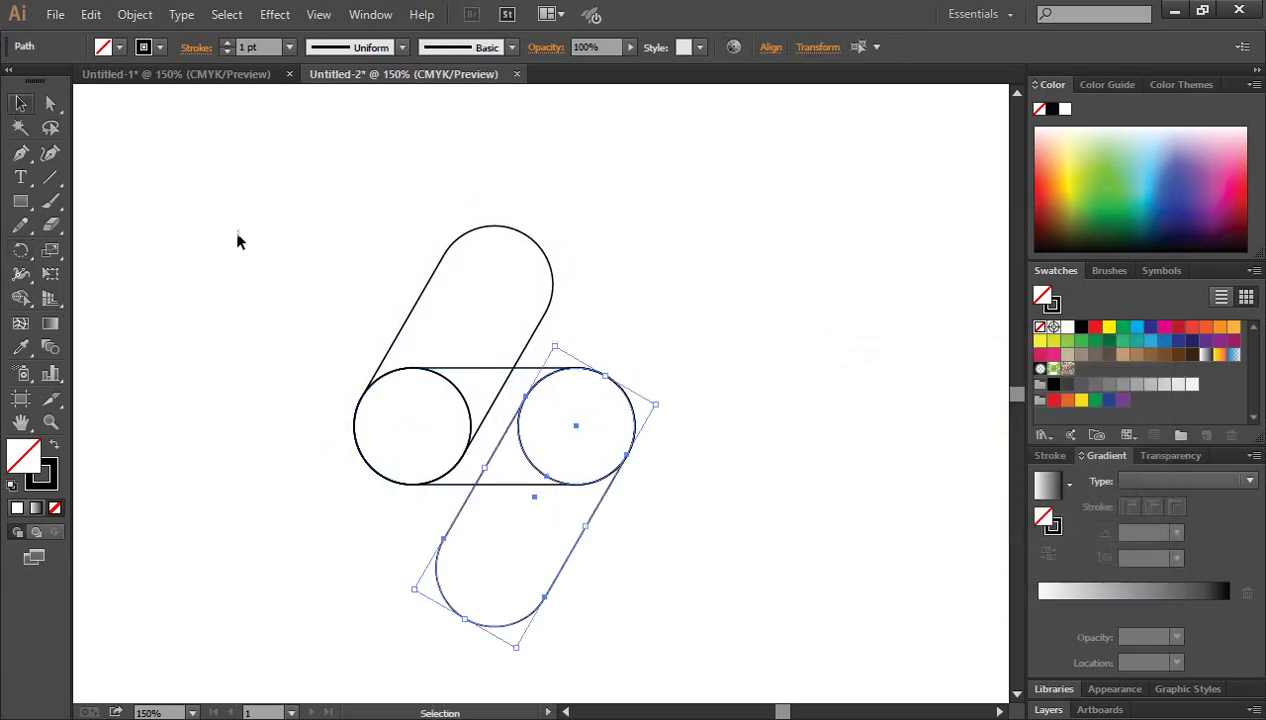
pyautogui.click(712, 545)
# Rotate that copy about the right circle's centre up to meet the top circle.
pyautogui.click(572, 551)
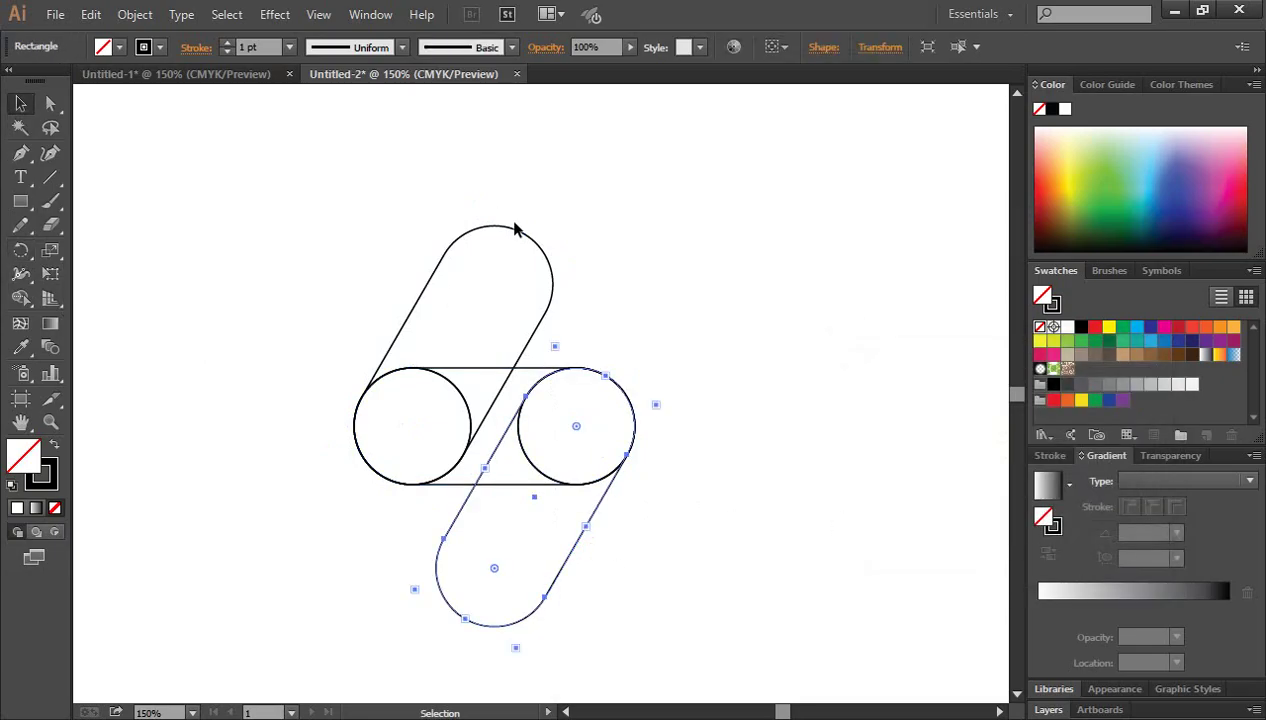
pyautogui.click(757, 490)
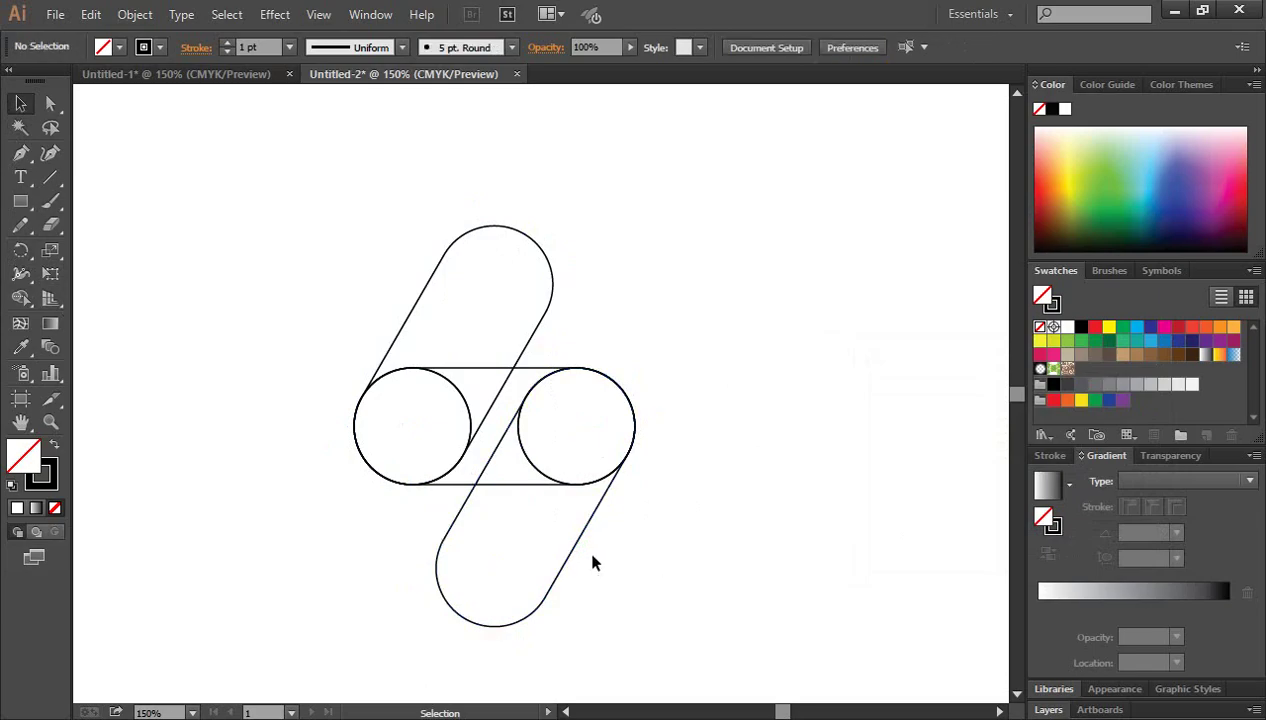
pyautogui.click(559, 574)
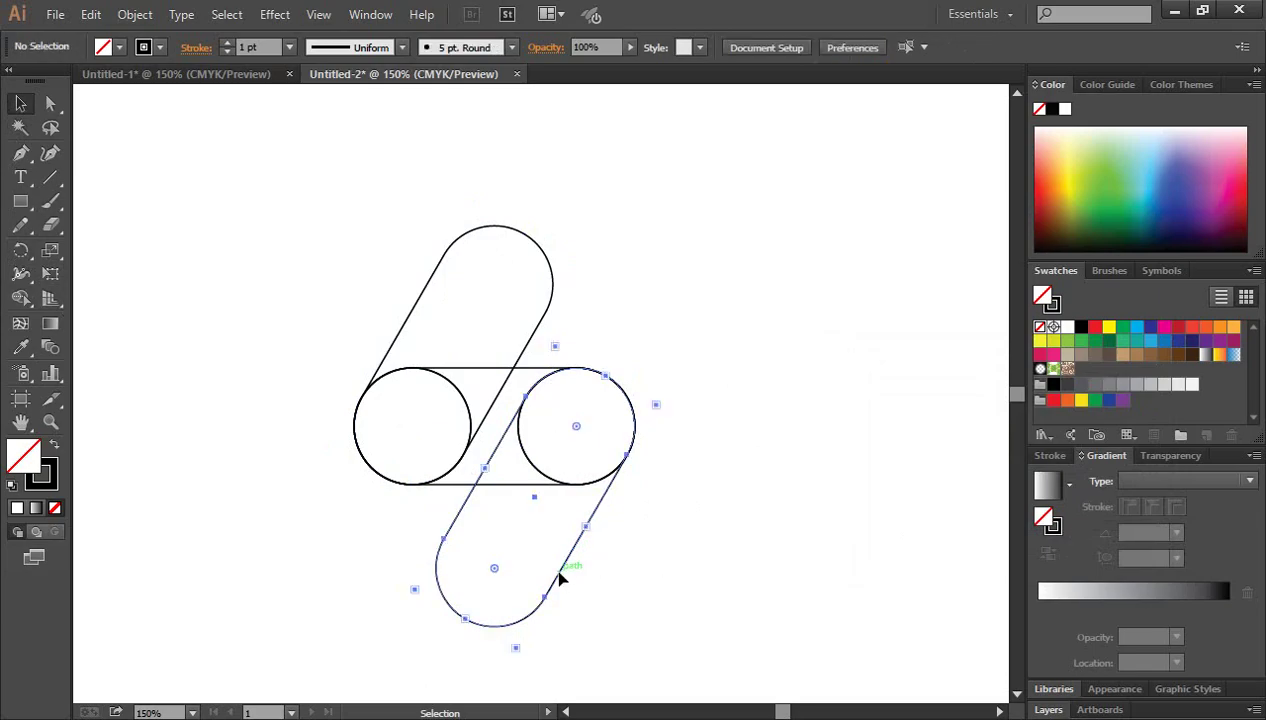
pyautogui.click(21, 251)
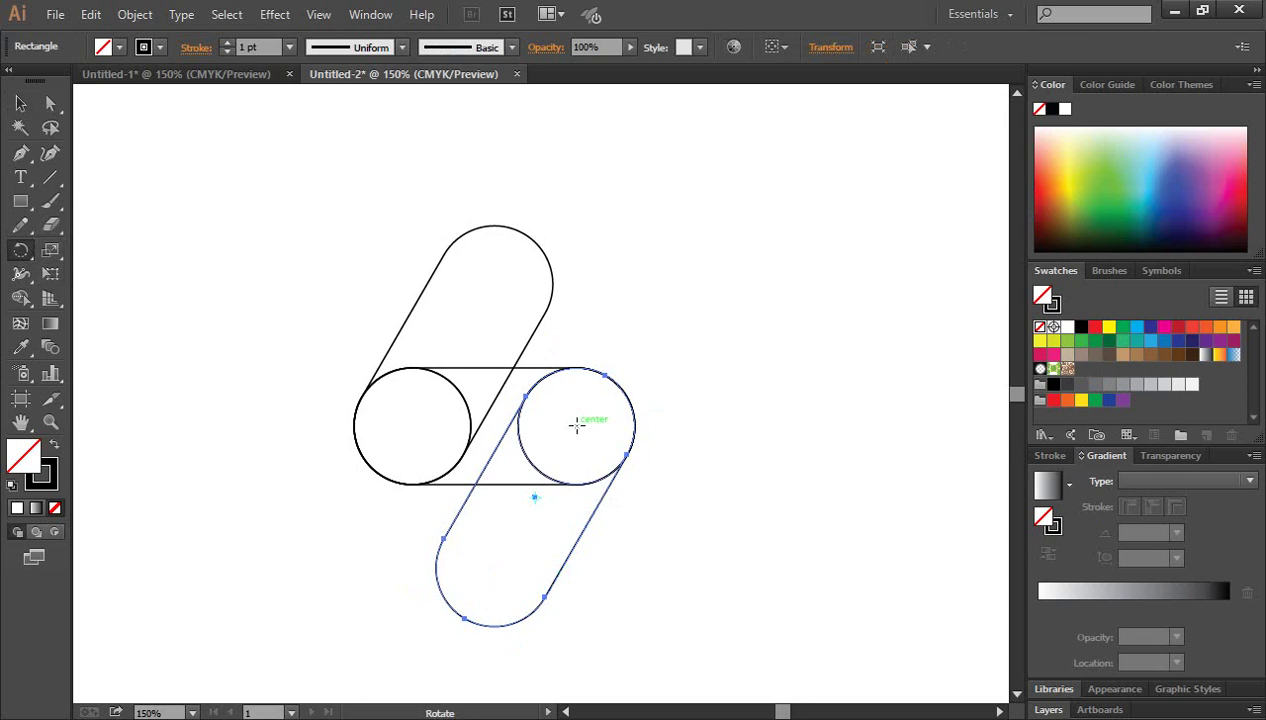
pyautogui.click(576, 425)
pyautogui.moveTo(464, 512); pyautogui.dragTo(565, 306)
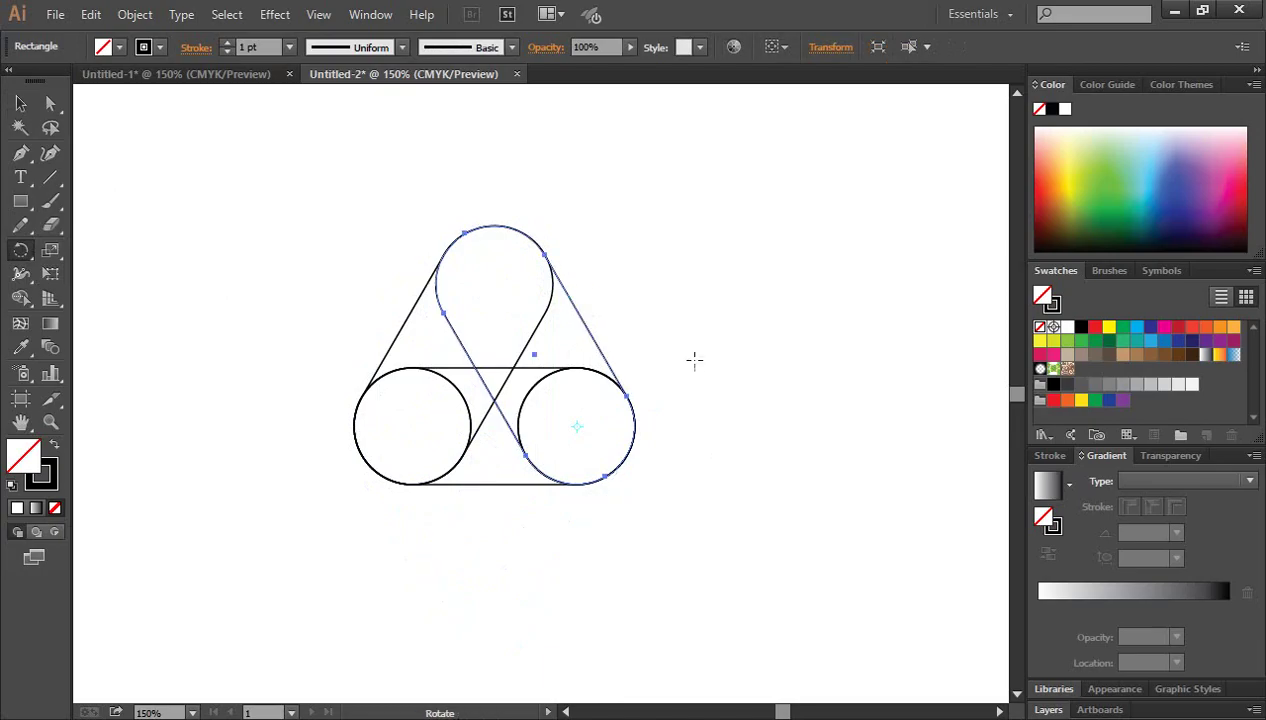
# Zoom to 200% on the three-pill outline and marquee-select all of it.
pyautogui.click(21, 104)
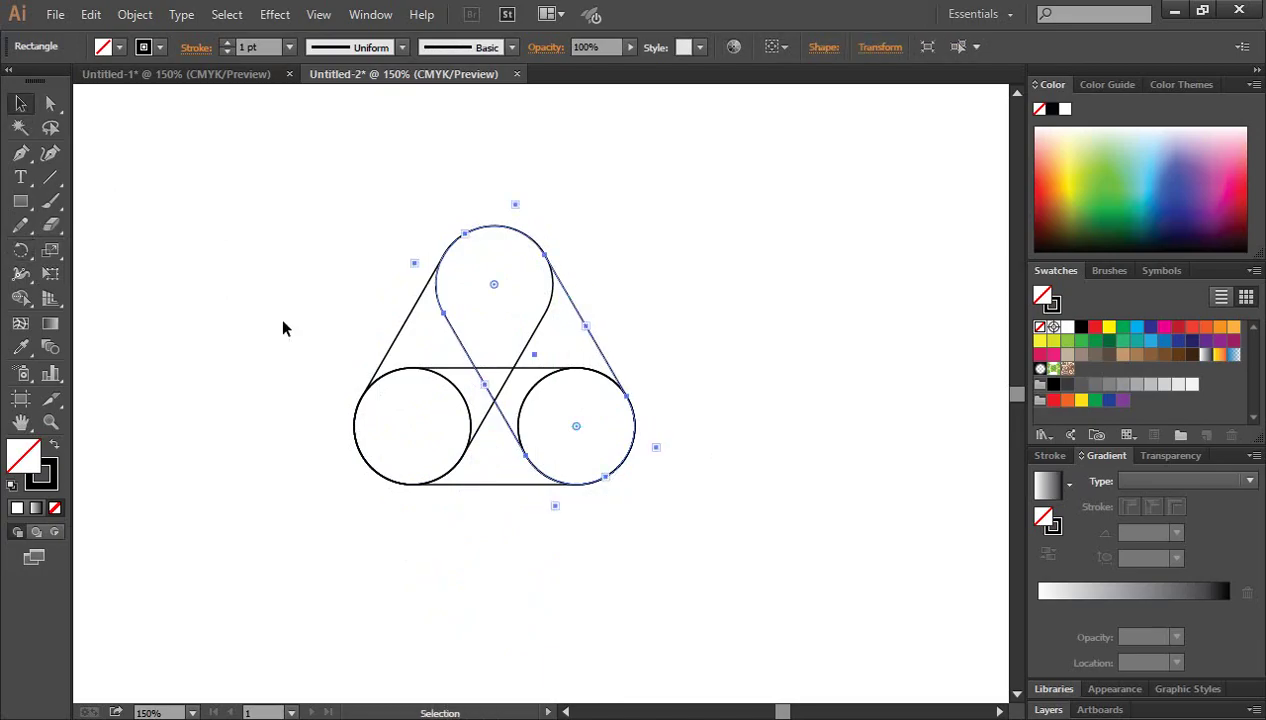
pyautogui.click(281, 314)
pyautogui.click(472, 396)
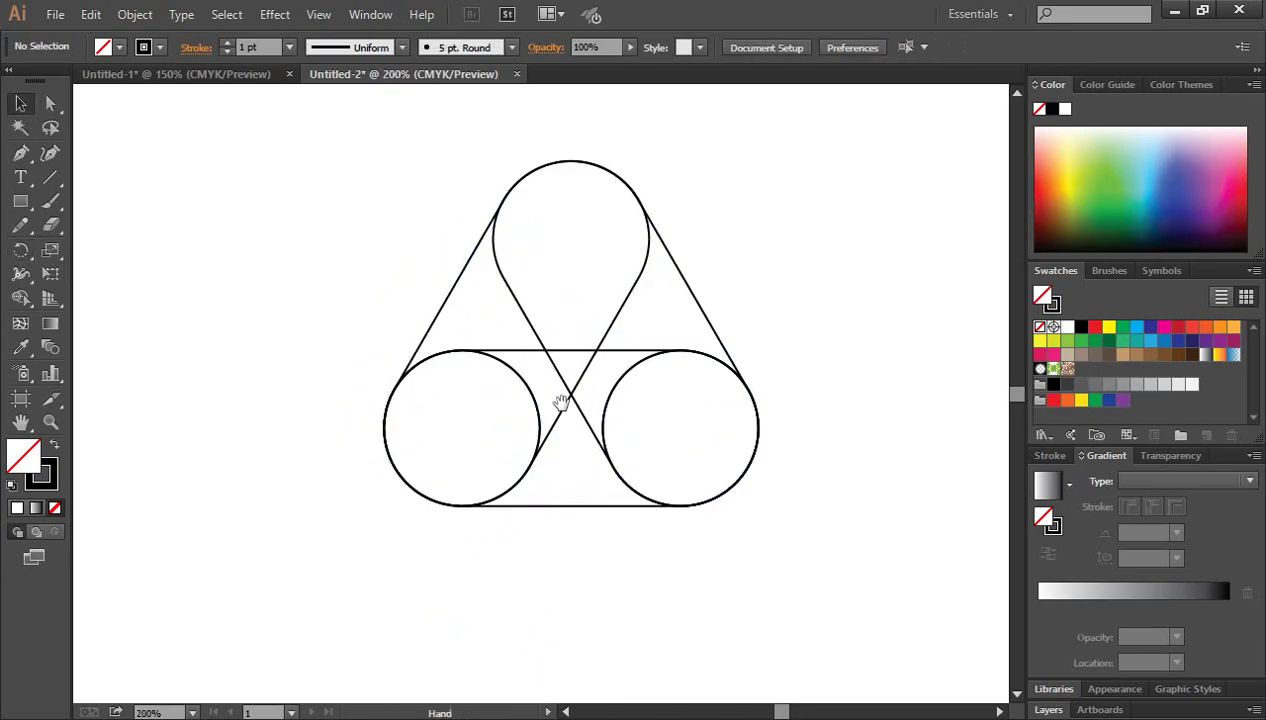
pyautogui.moveTo(560, 404); pyautogui.dragTo(540, 430)
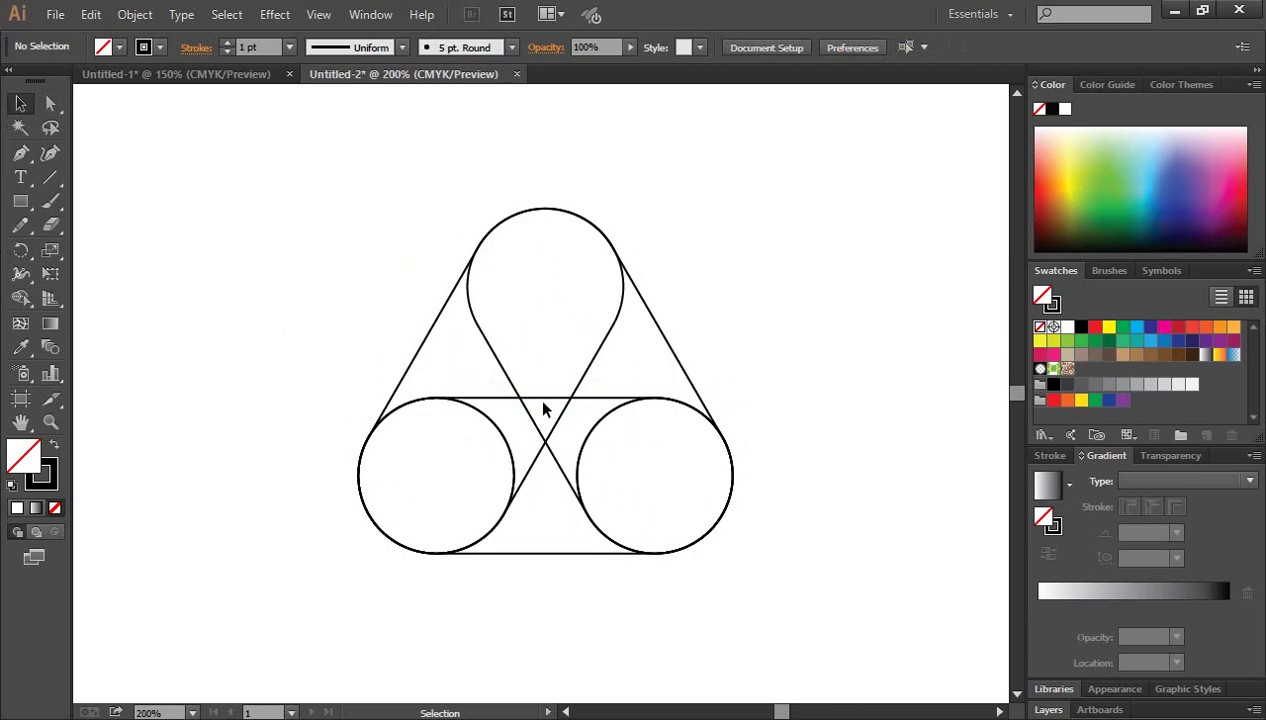
pyautogui.click(509, 446)
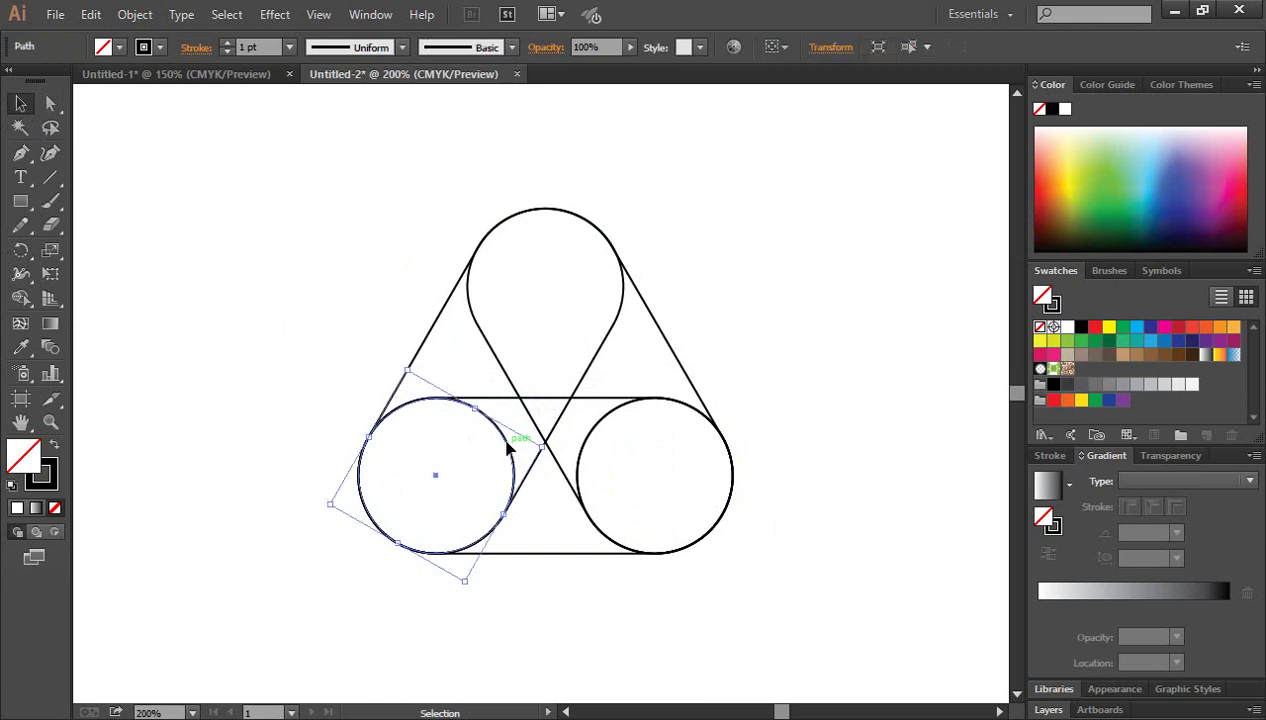
pyautogui.click(586, 437)
pyautogui.click(530, 540)
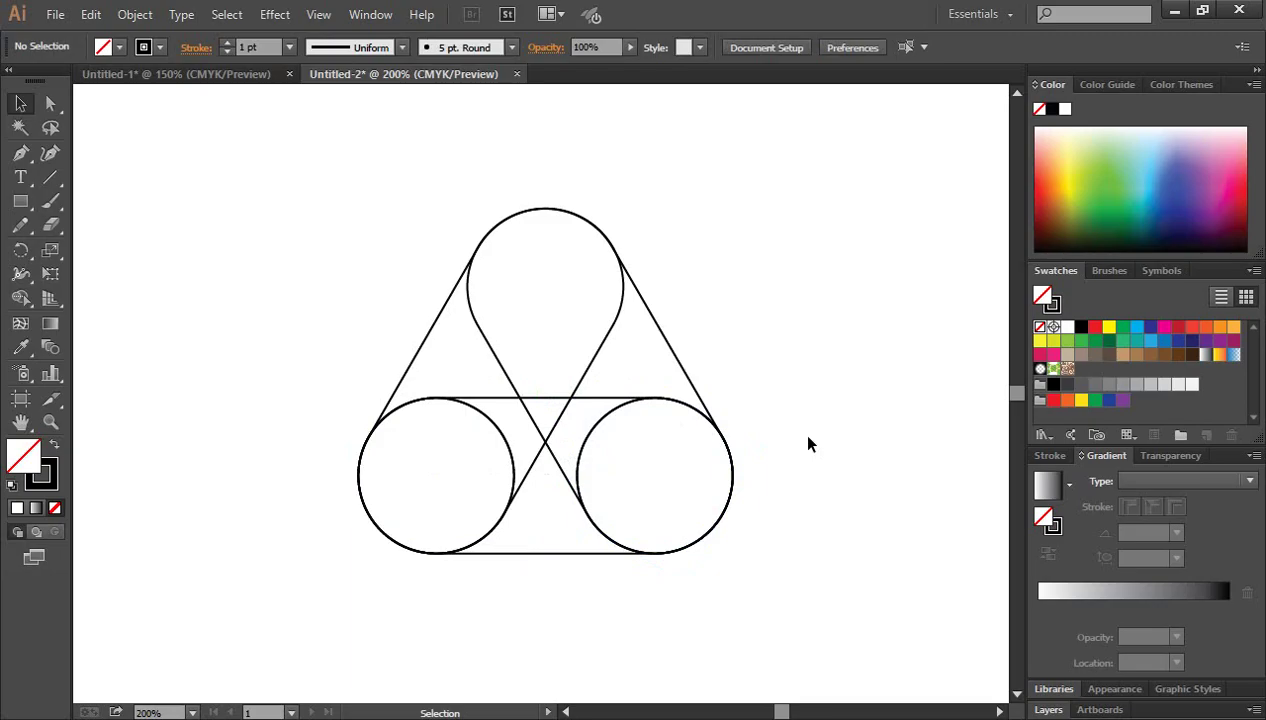
pyautogui.scroll(-1, 810, 444)
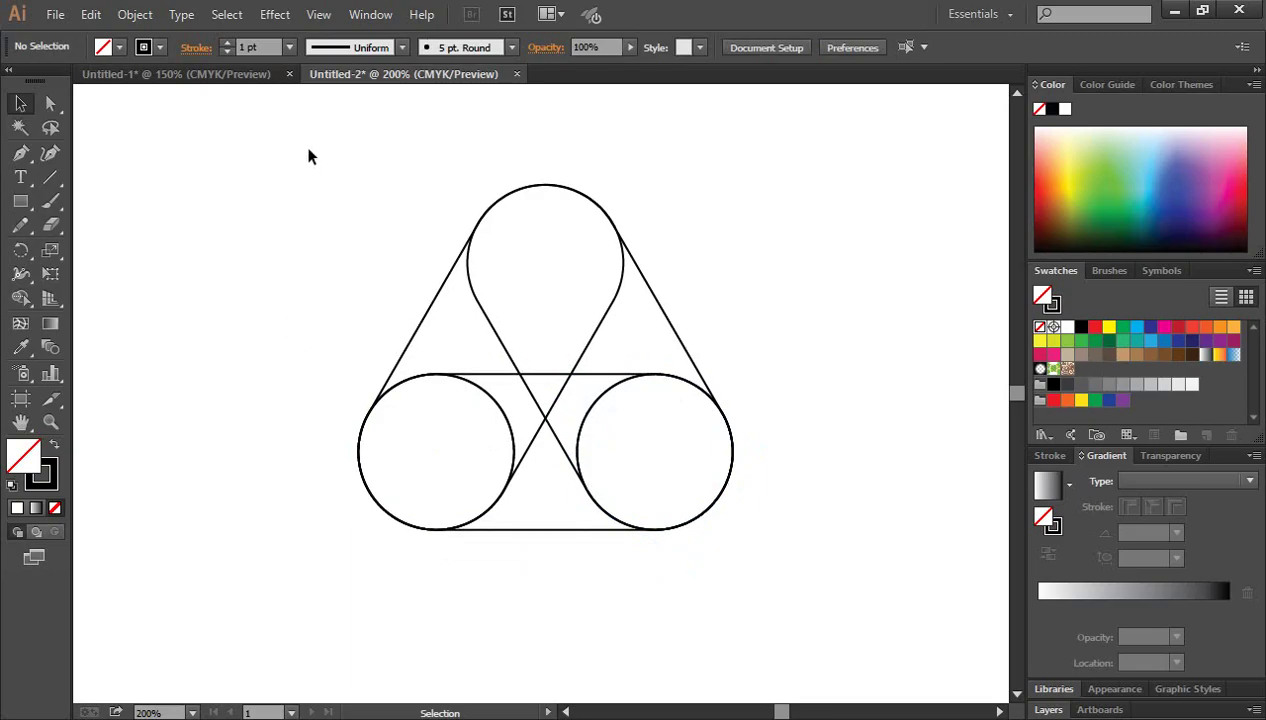
pyautogui.moveTo(309, 150); pyautogui.dragTo(774, 600)
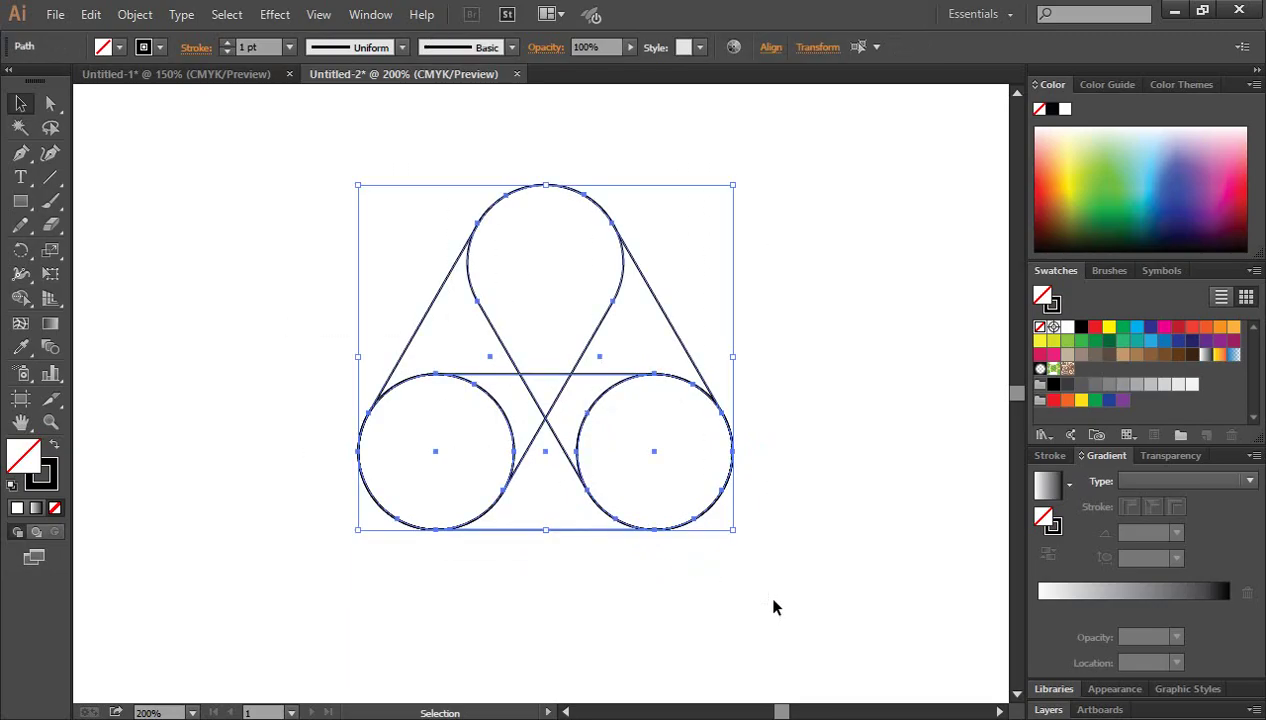
pyautogui.click(20, 297)
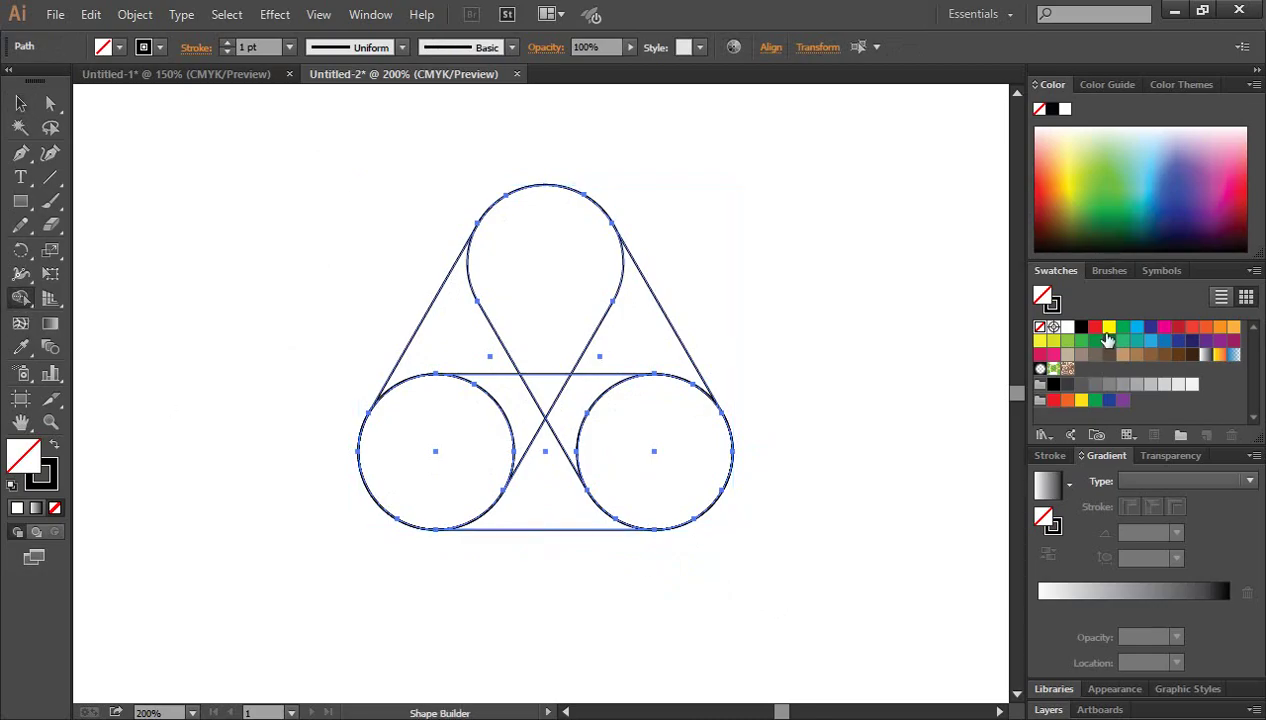
# Merge the left circle and lower middle region into one red shape.
pyautogui.click(1095, 328)
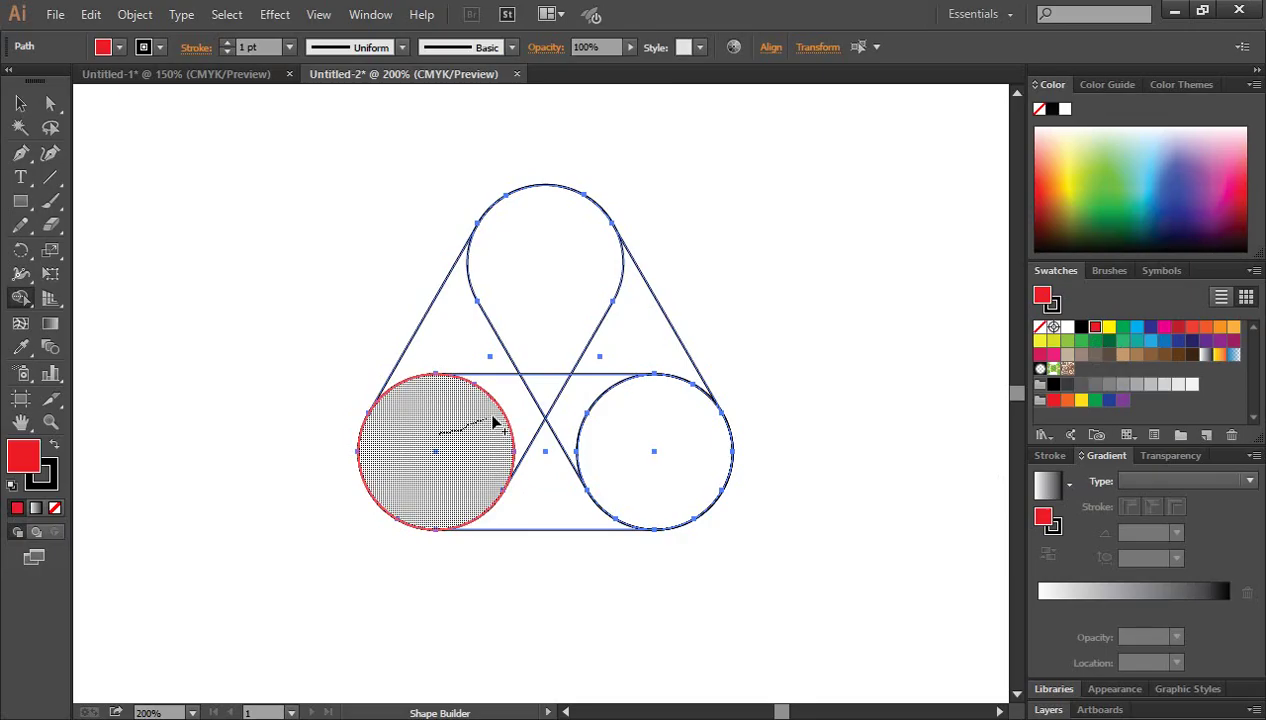
pyautogui.moveTo(493, 421); pyautogui.dragTo(511, 416)
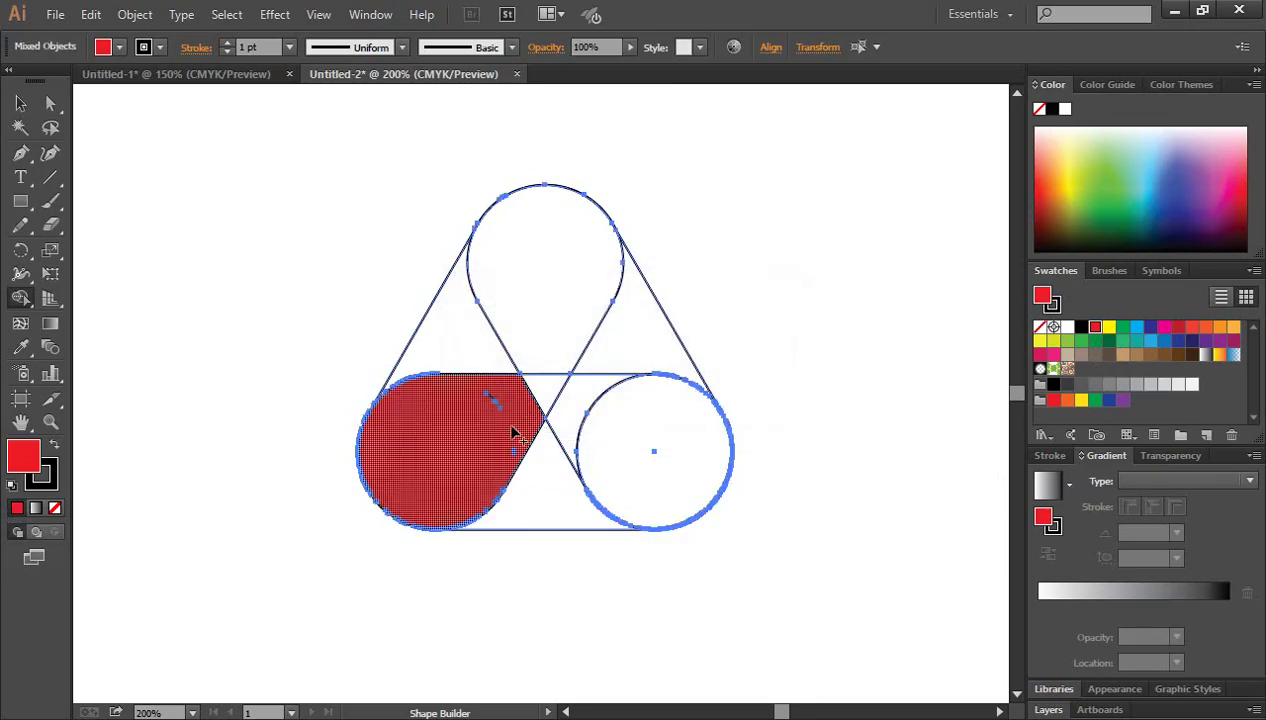
pyautogui.moveTo(477, 467); pyautogui.dragTo(526, 498)
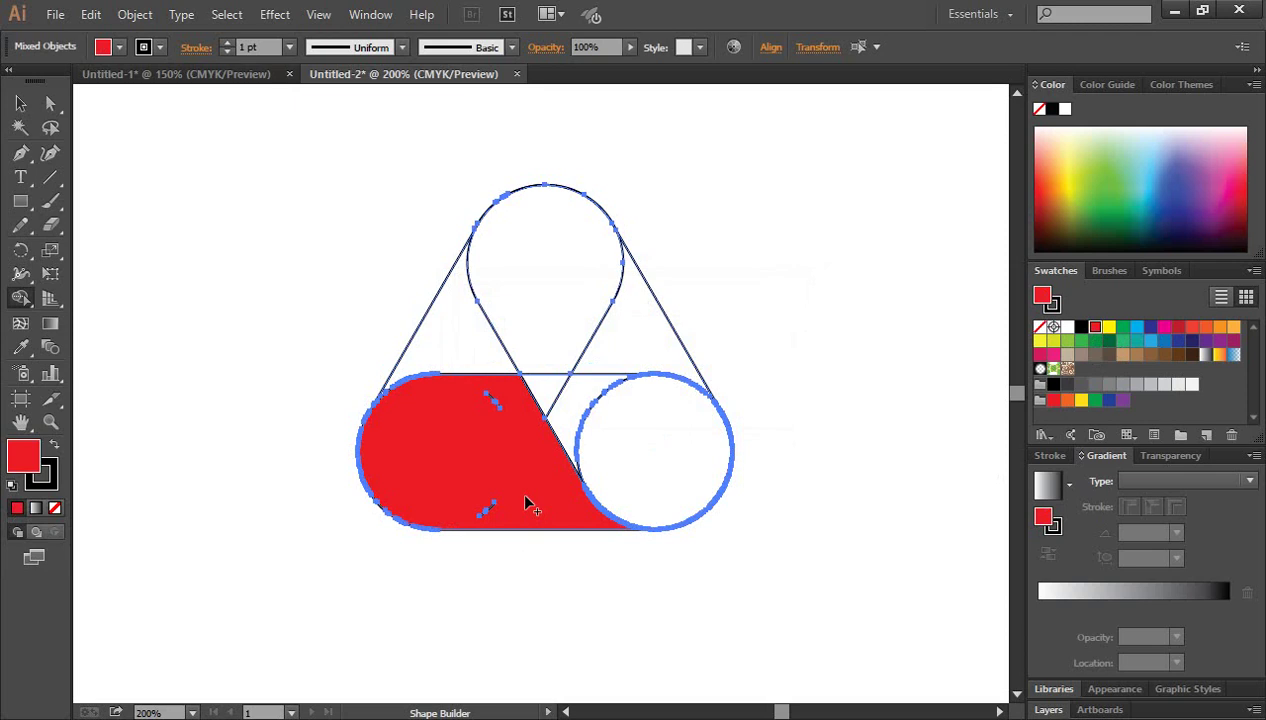
# Remove the stray upper and lower strokes left inside the red shape.
pyautogui.scroll(1, 489, 466)
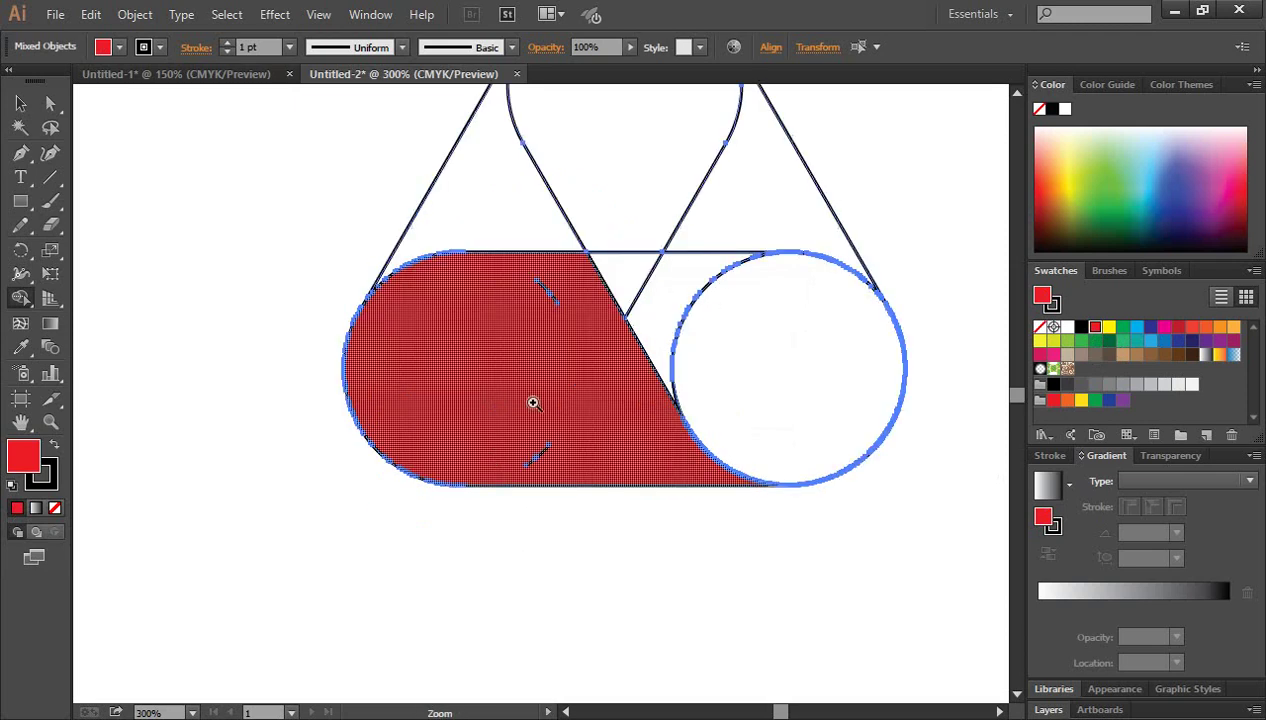
pyautogui.scroll(1, 531, 401)
pyautogui.scroll(1, 562, 367)
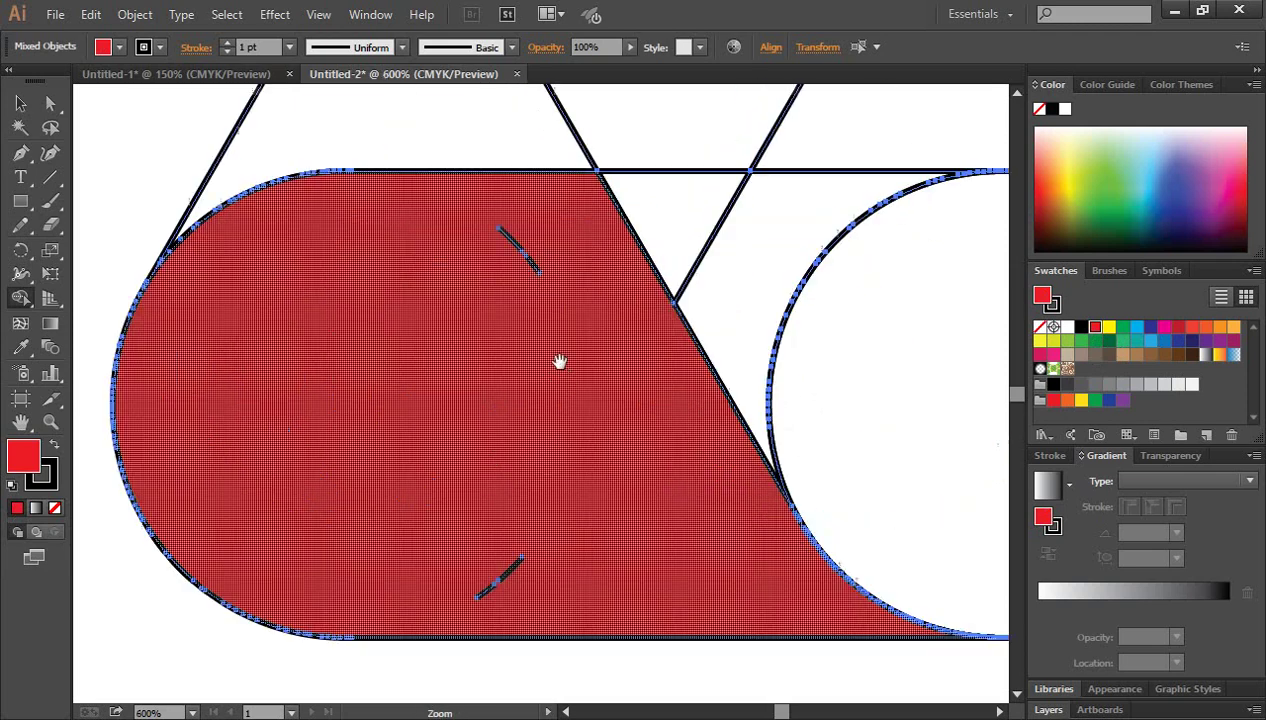
pyautogui.keyDown('alt'); pyautogui.click(522, 236); pyautogui.keyUp('alt')
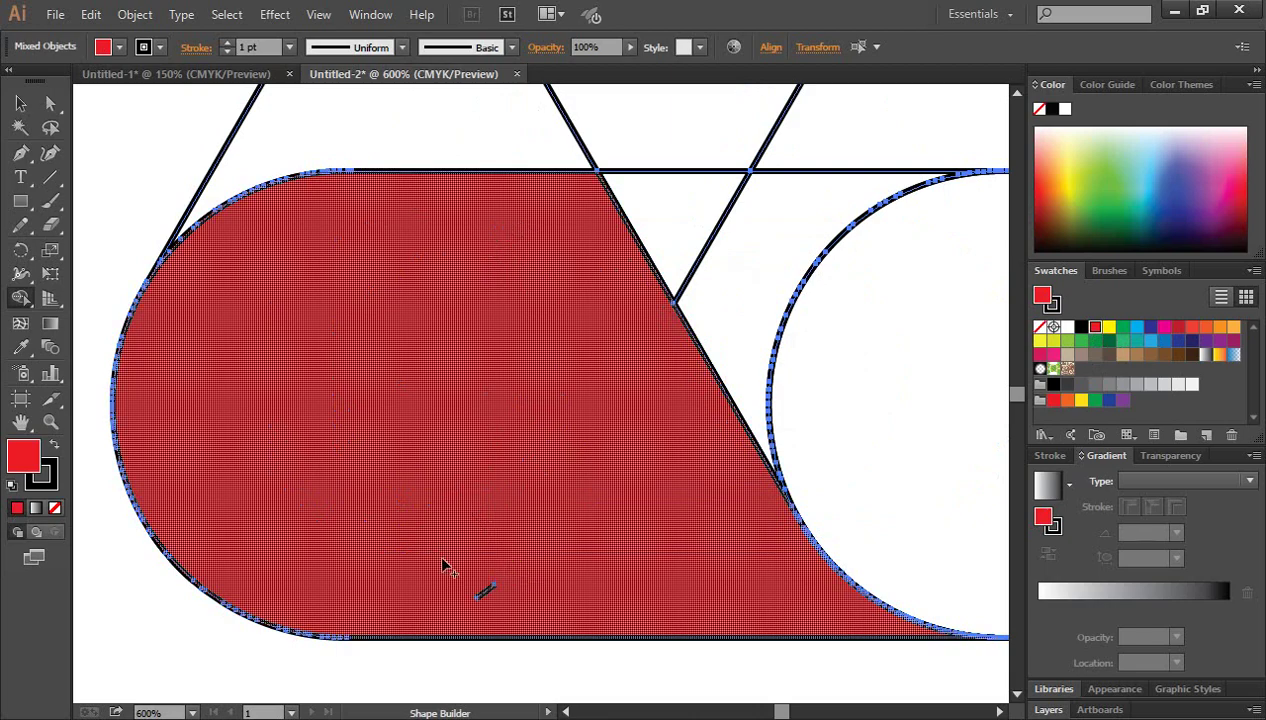
pyautogui.moveTo(441, 555); pyautogui.dragTo(572, 585)
pyautogui.press('v')
pyautogui.hotkey('ctrl', '-')
pyautogui.hotkey('ctrl', '-')
pyautogui.hotkey('shift', 'm')
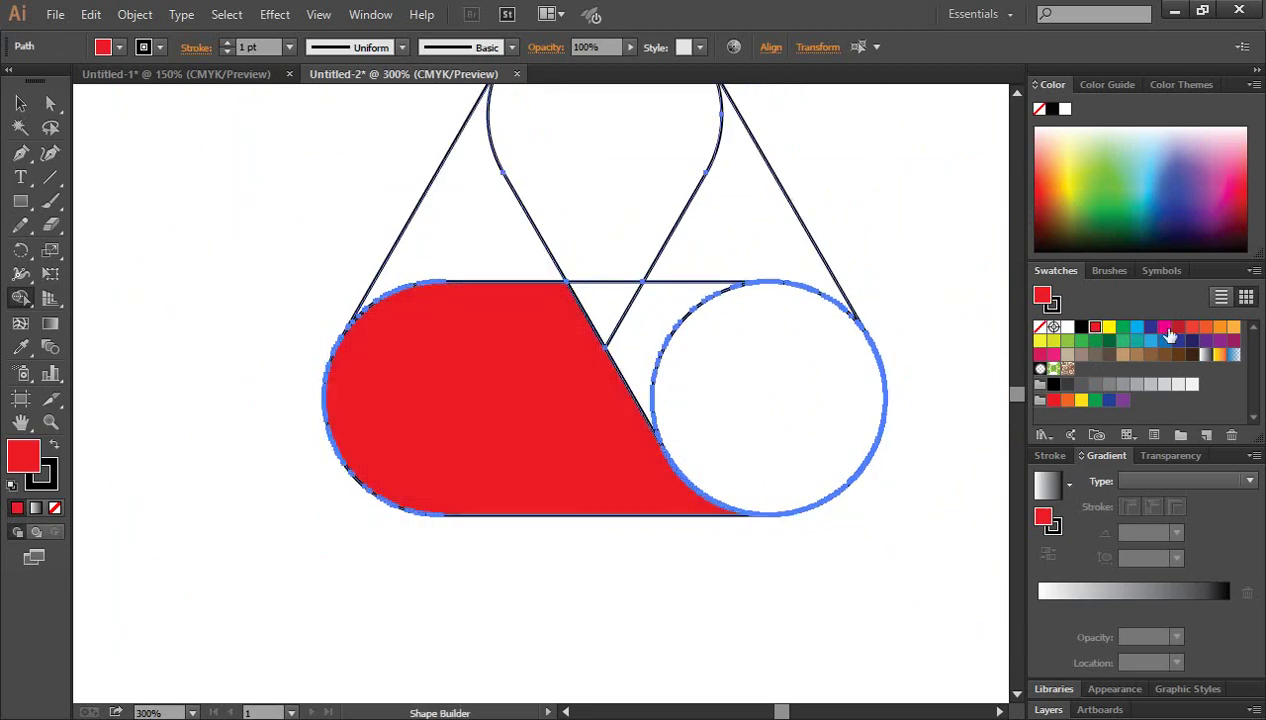
# Merge the right circle region and leftover slivers into the magenta loop.
pyautogui.scroll(2, 856, 373)
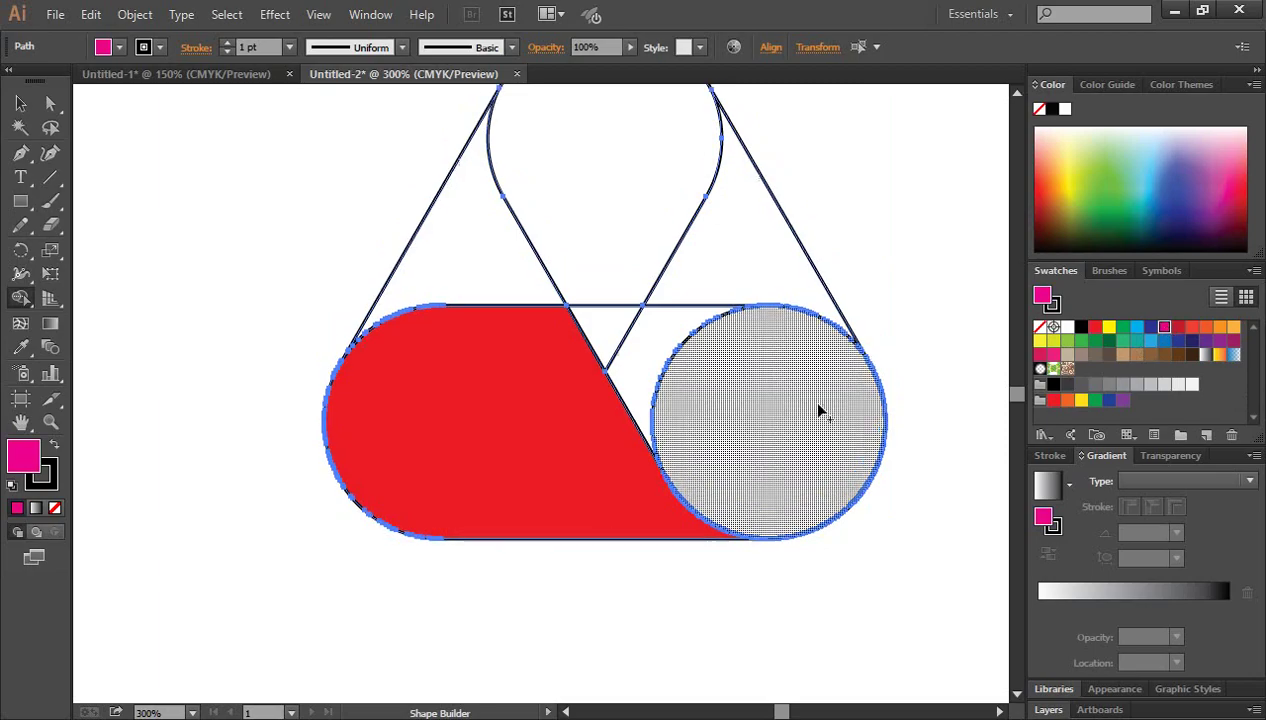
pyautogui.moveTo(748, 276)
pyautogui.mouseDown()
pyautogui.moveTo(674, 333)
pyautogui.moveTo(692, 348)
pyautogui.moveTo(686, 368)
pyautogui.mouseUp()
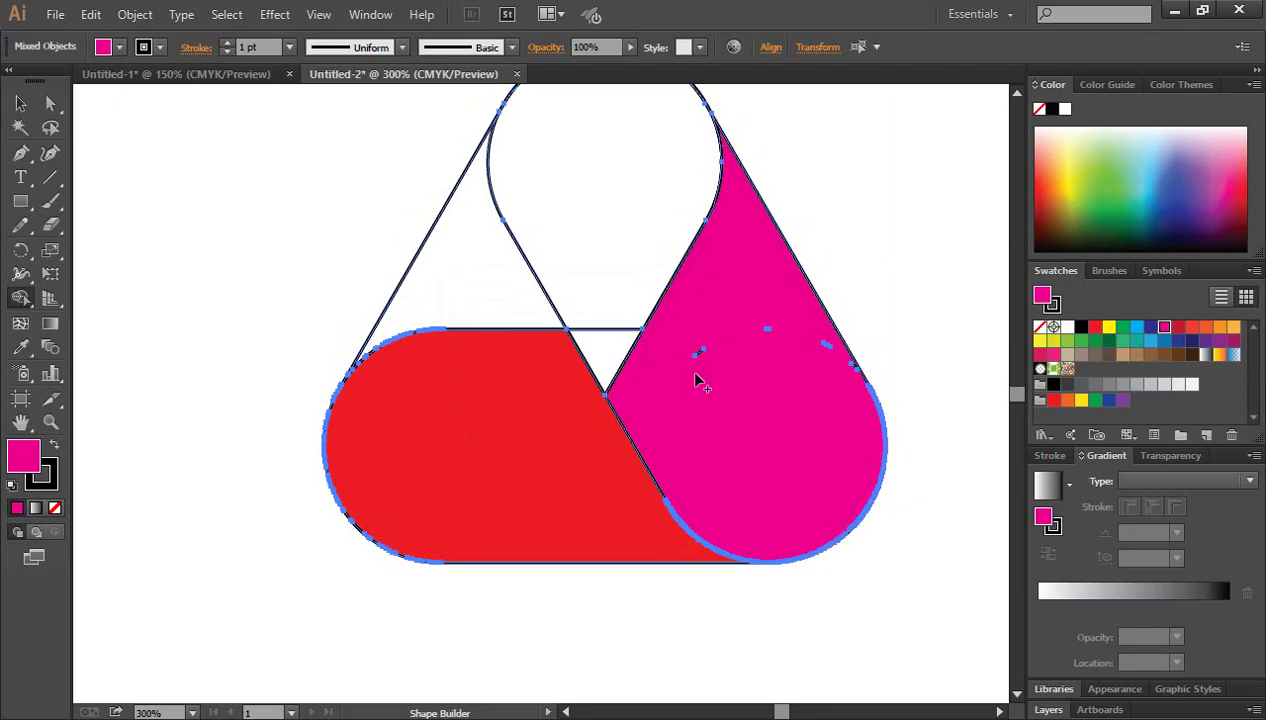
pyautogui.scroll(1, 754, 378)
pyautogui.scroll(1, 650, 398)
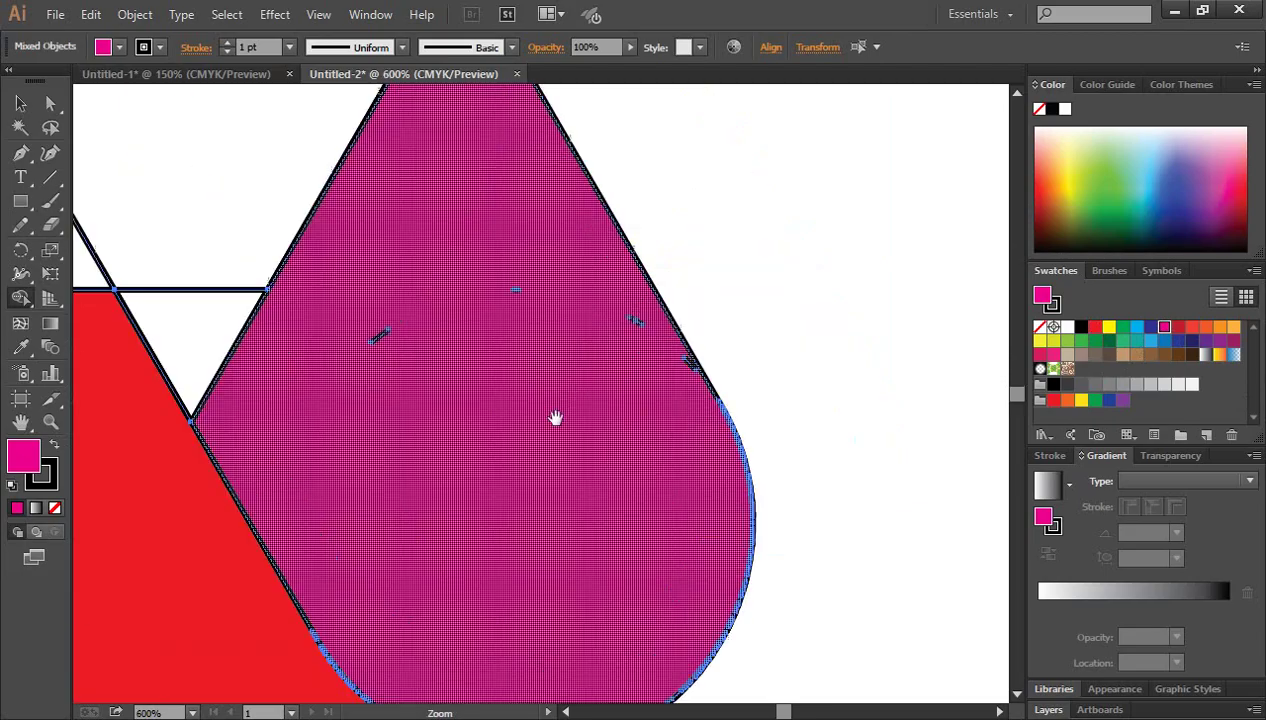
pyautogui.scroll(1, 557, 418)
pyautogui.scroll(1, 639, 353)
pyautogui.moveTo(455, 228); pyautogui.dragTo(480, 276)
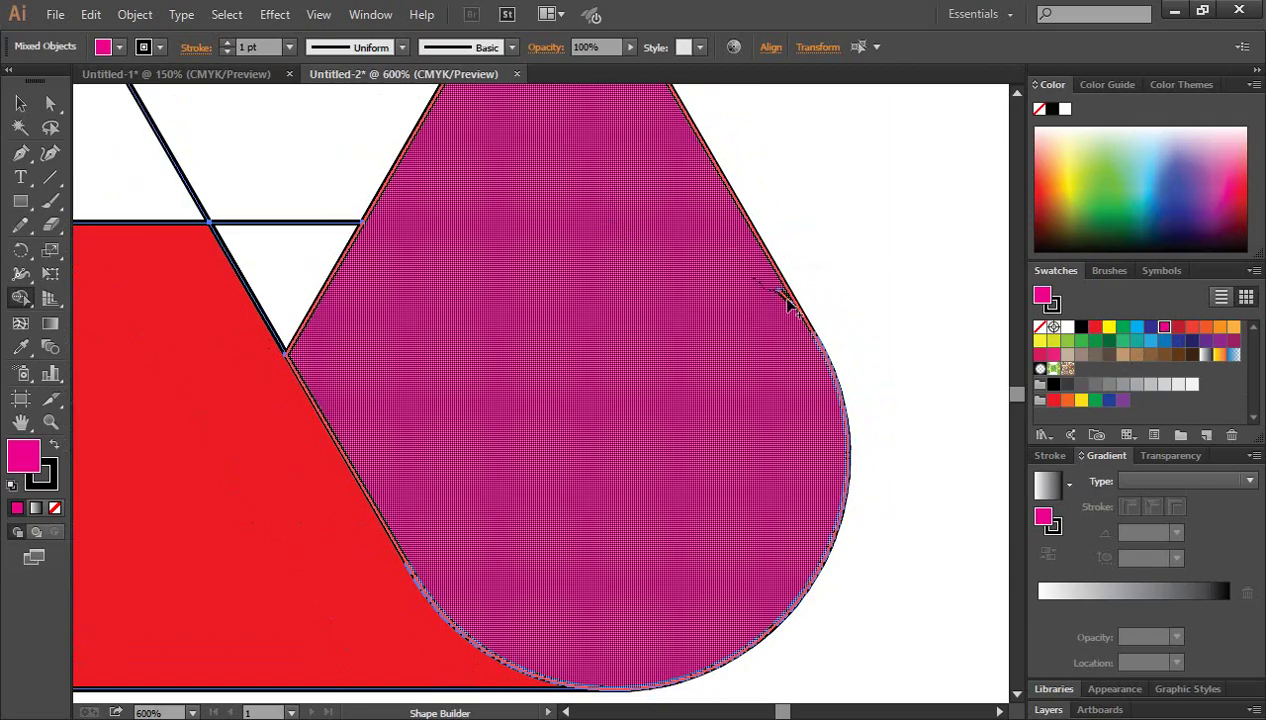
pyautogui.click(790, 305)
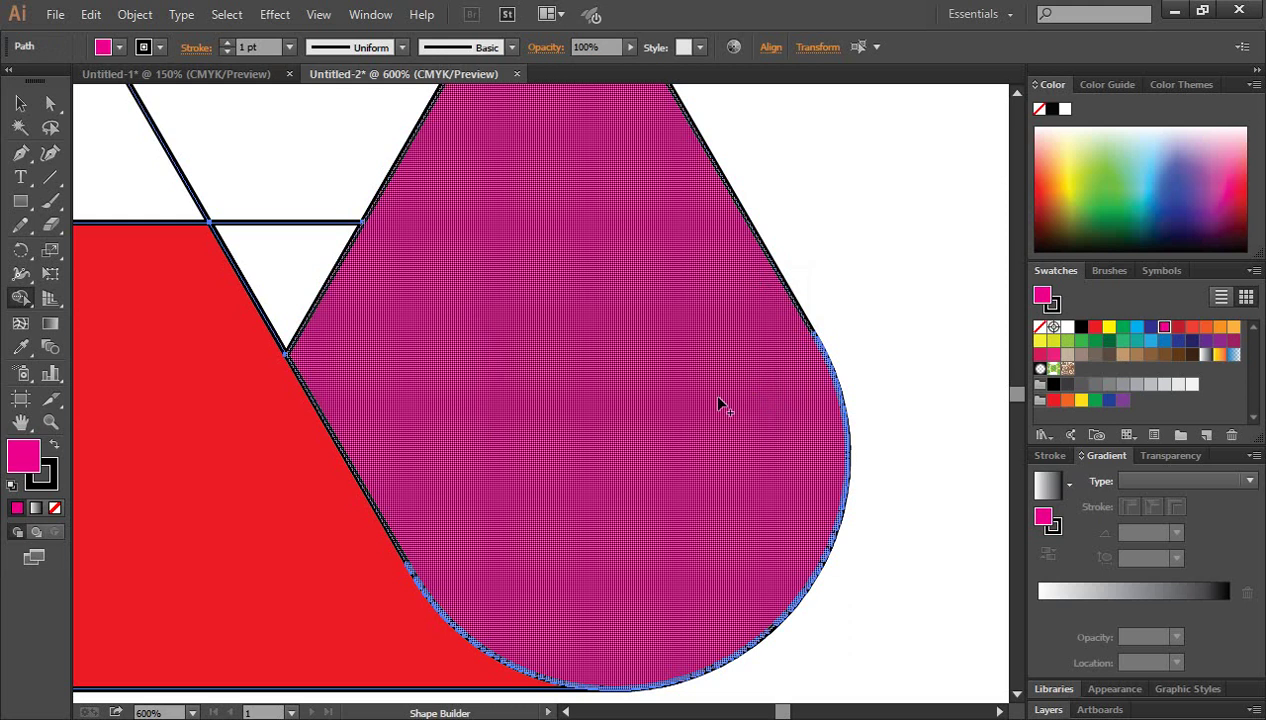
pyautogui.hotkey('ctrl', '-')
pyautogui.hotkey('ctrl', '-')
pyautogui.hotkey('ctrl', '-')
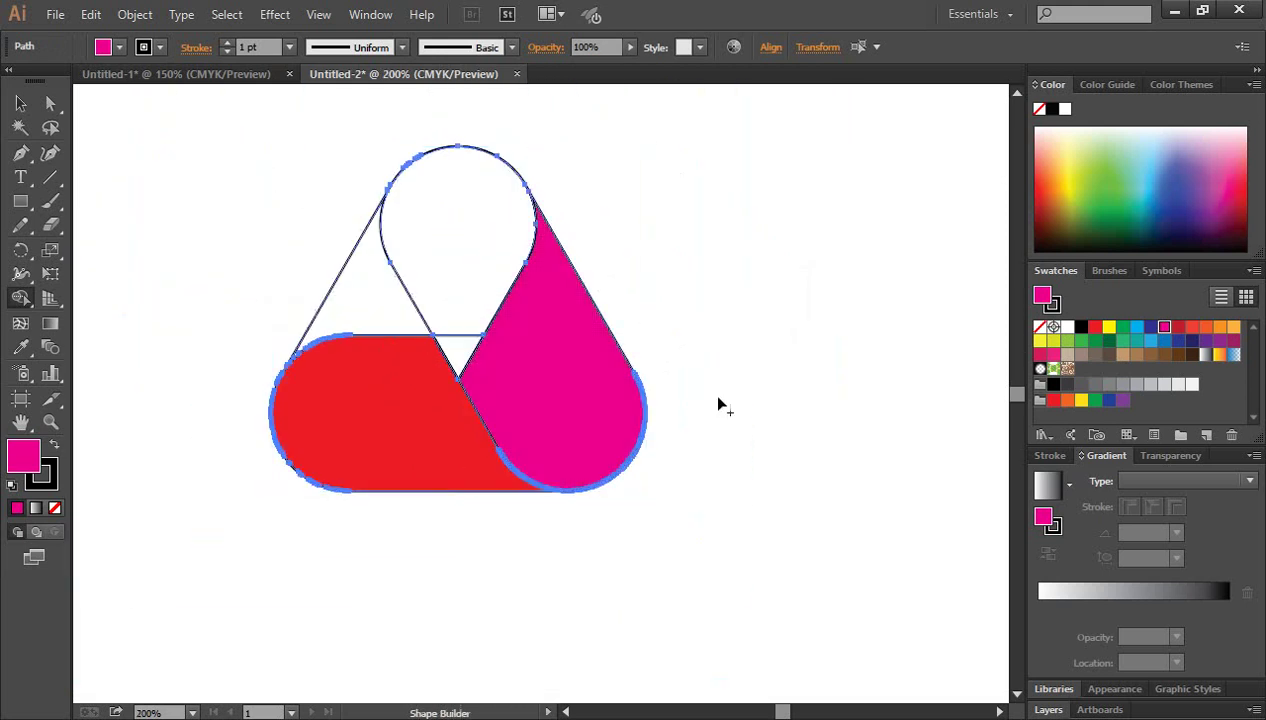
pyautogui.click(455, 297)
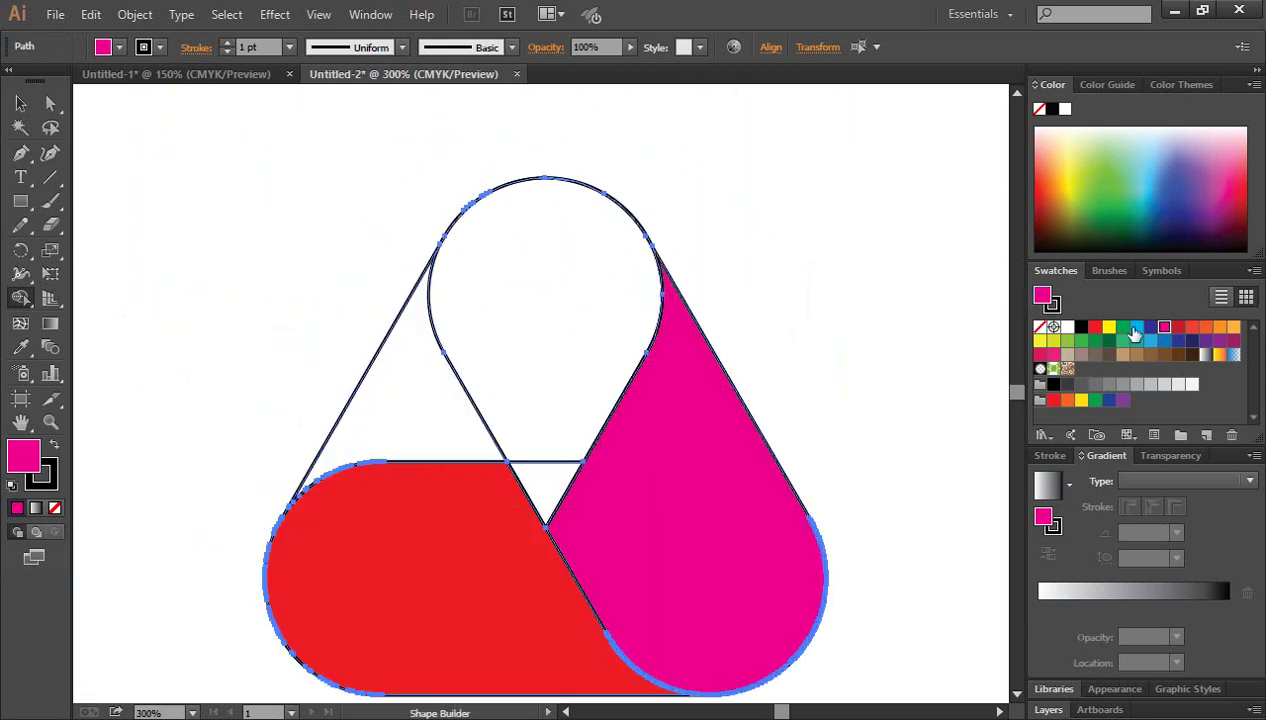
# Fill the top loop region with green, then deselect.
pyautogui.click(1123, 329)
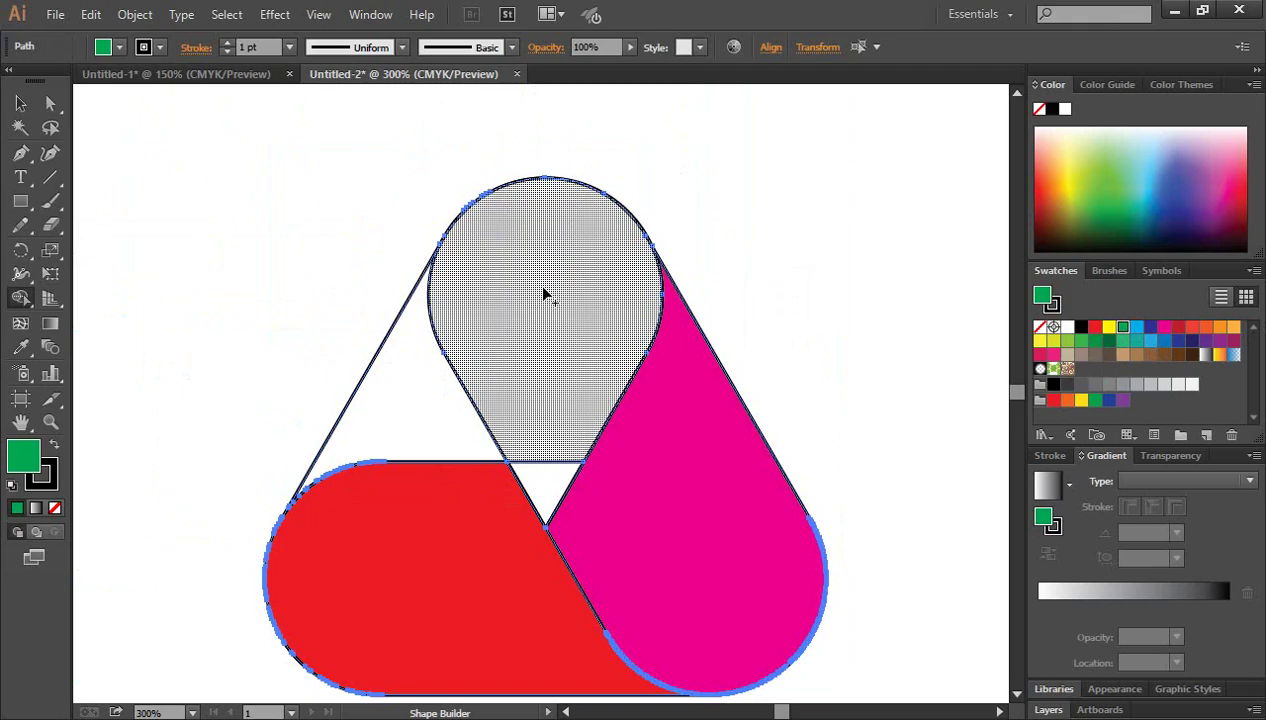
pyautogui.moveTo(544, 294)
pyautogui.mouseDown()
pyautogui.moveTo(551, 374)
pyautogui.moveTo(475, 418)
pyautogui.mouseUp()
pyautogui.press('v')
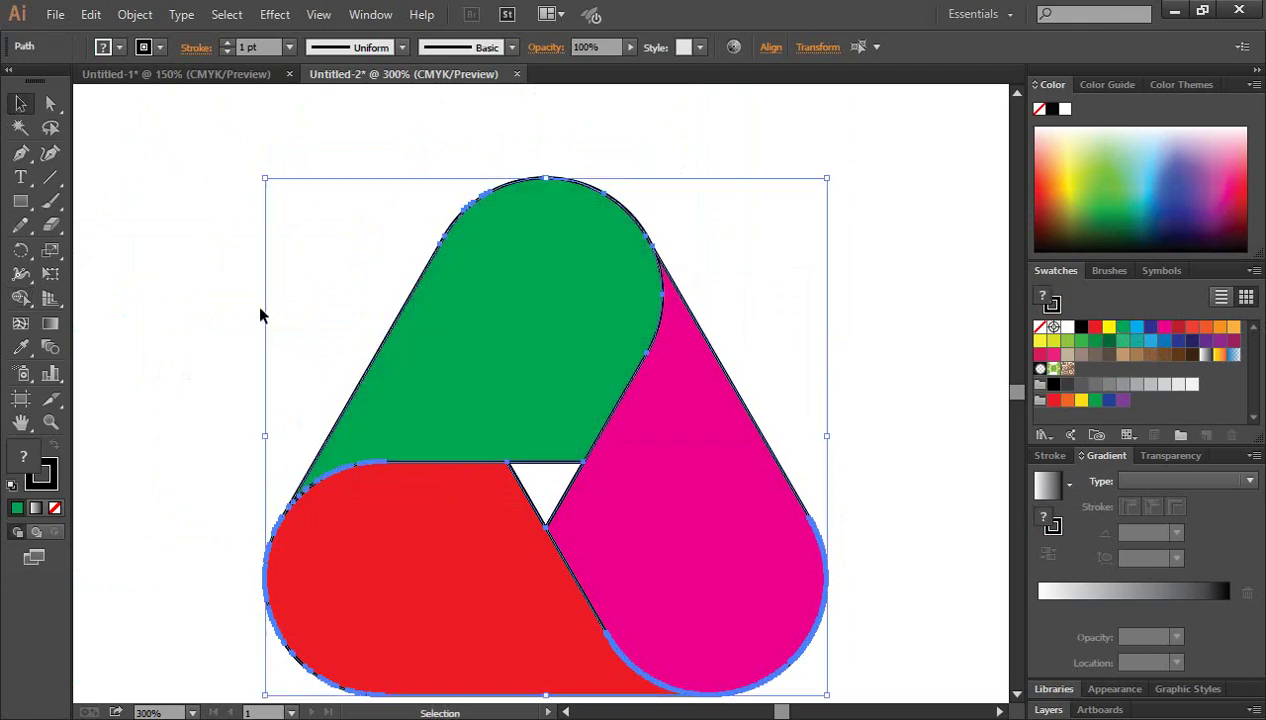
pyautogui.click(186, 277)
pyautogui.hotkey('ctrl', '-')
pyautogui.hotkey('ctrl', '-')
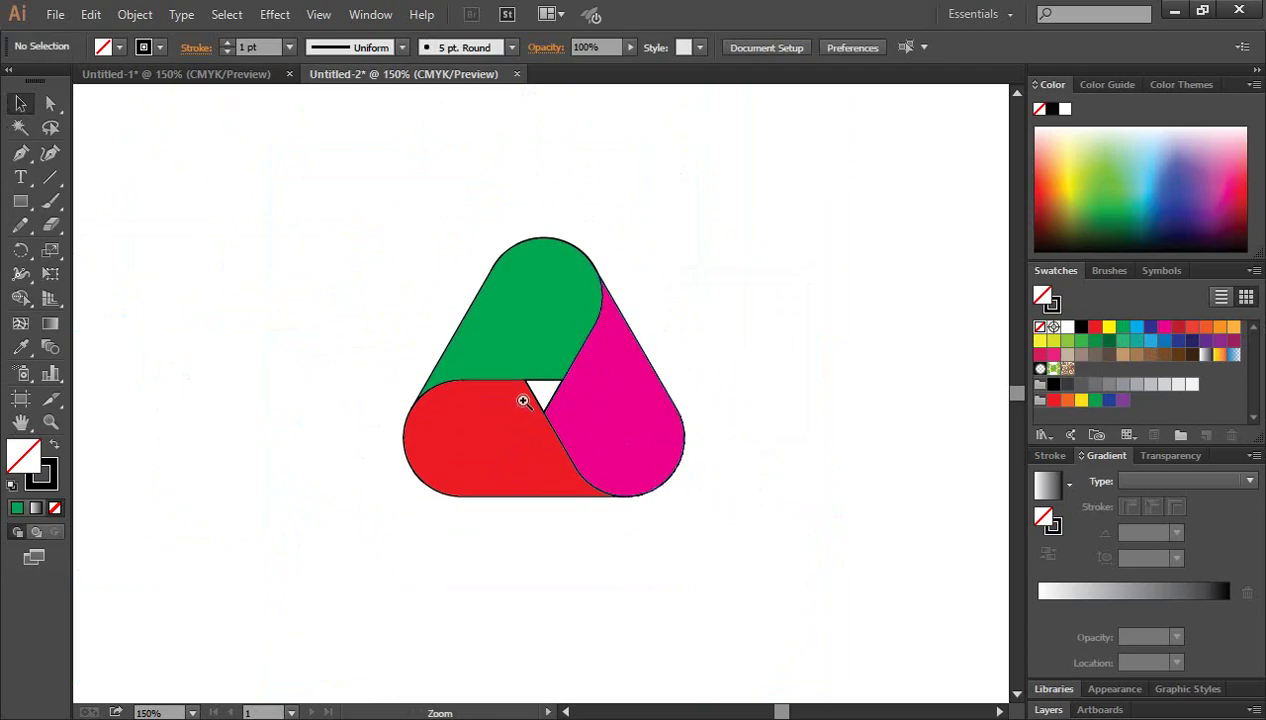
# Select the red, magenta and green loops and set their stroke to None.
pyautogui.keyDown('ctrl'); pyautogui.click(523, 398); pyautogui.keyUp('ctrl')
pyautogui.moveTo(537, 405); pyautogui.dragTo(555, 409)
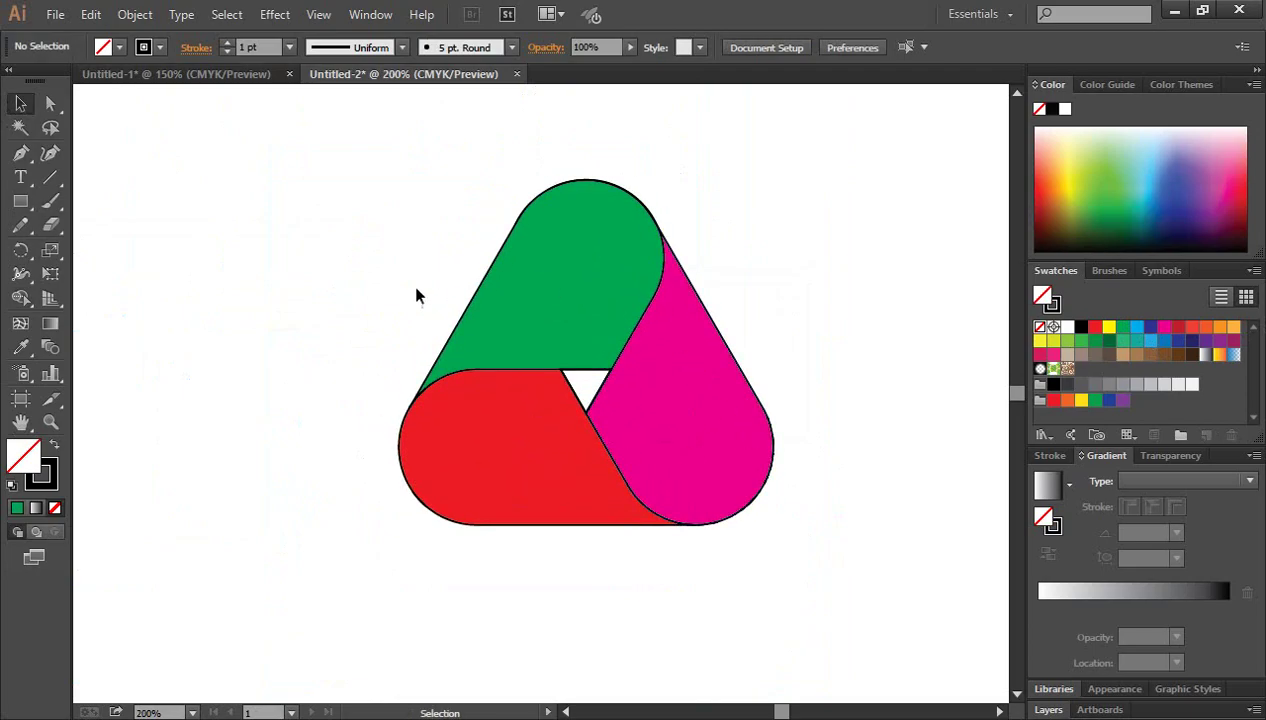
pyautogui.moveTo(383, 209); pyautogui.dragTo(766, 565)
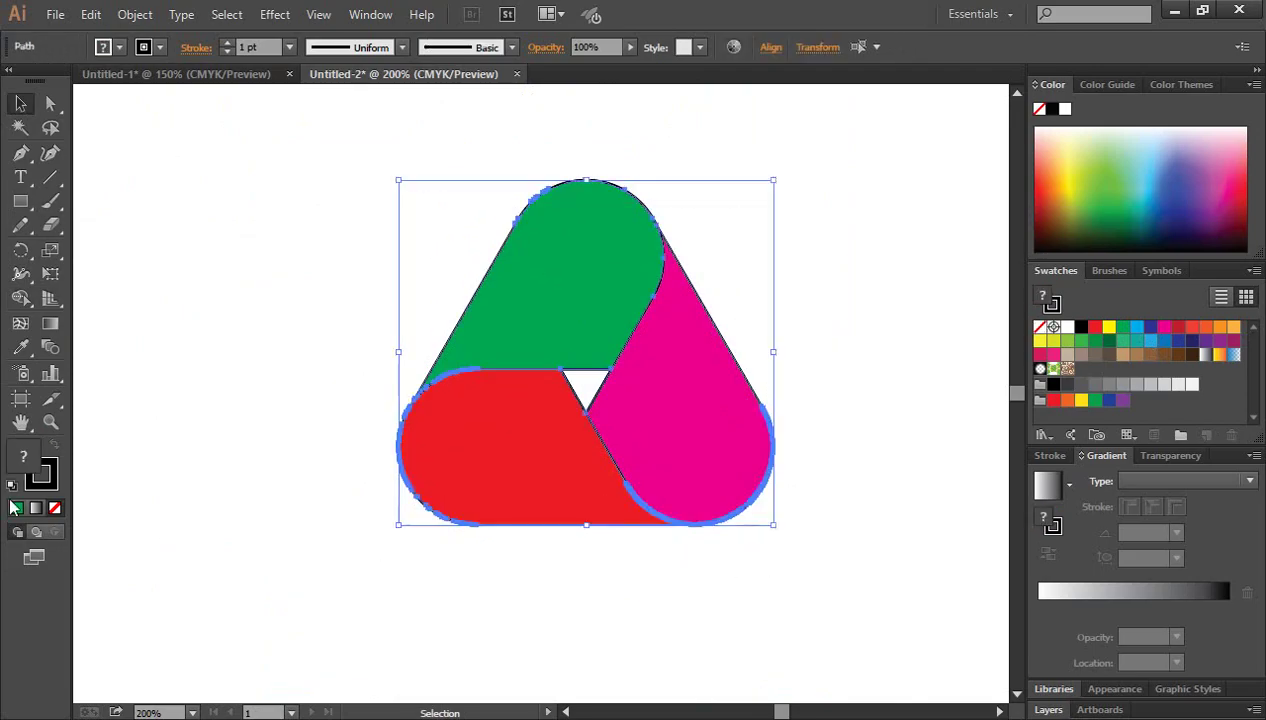
pyautogui.click(52, 468)
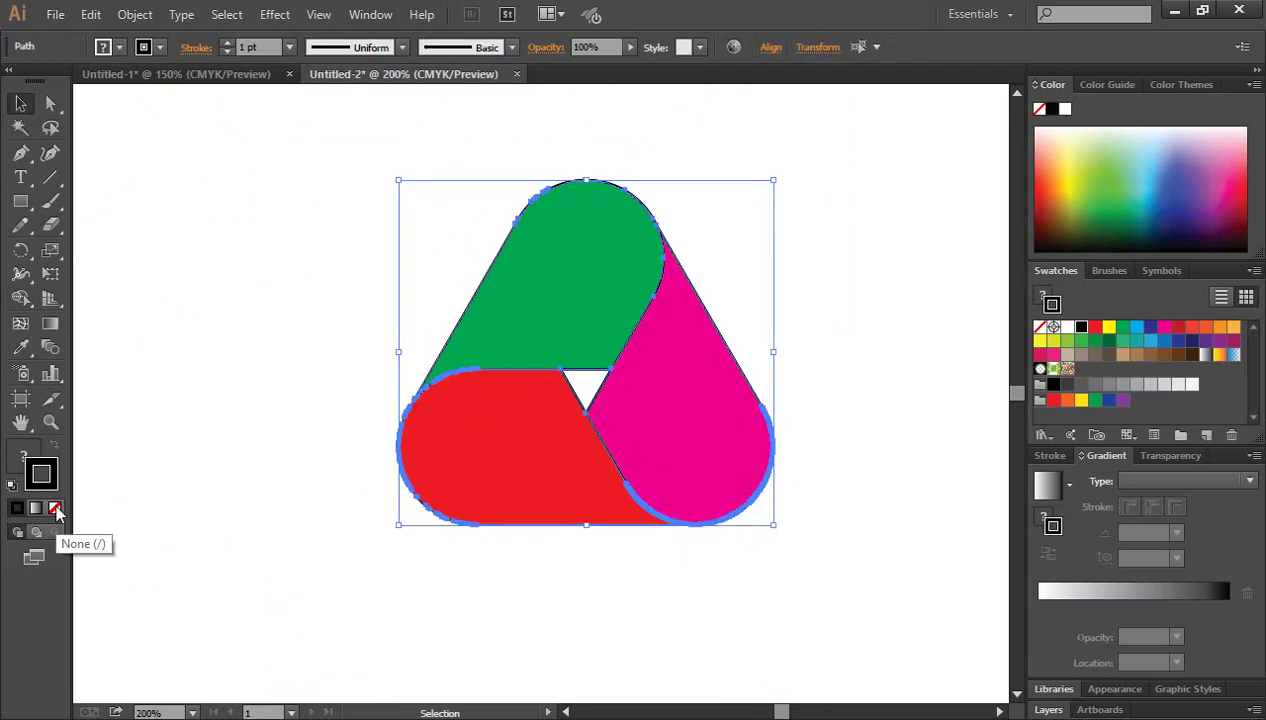
pyautogui.click(56, 510)
pyautogui.click(173, 450)
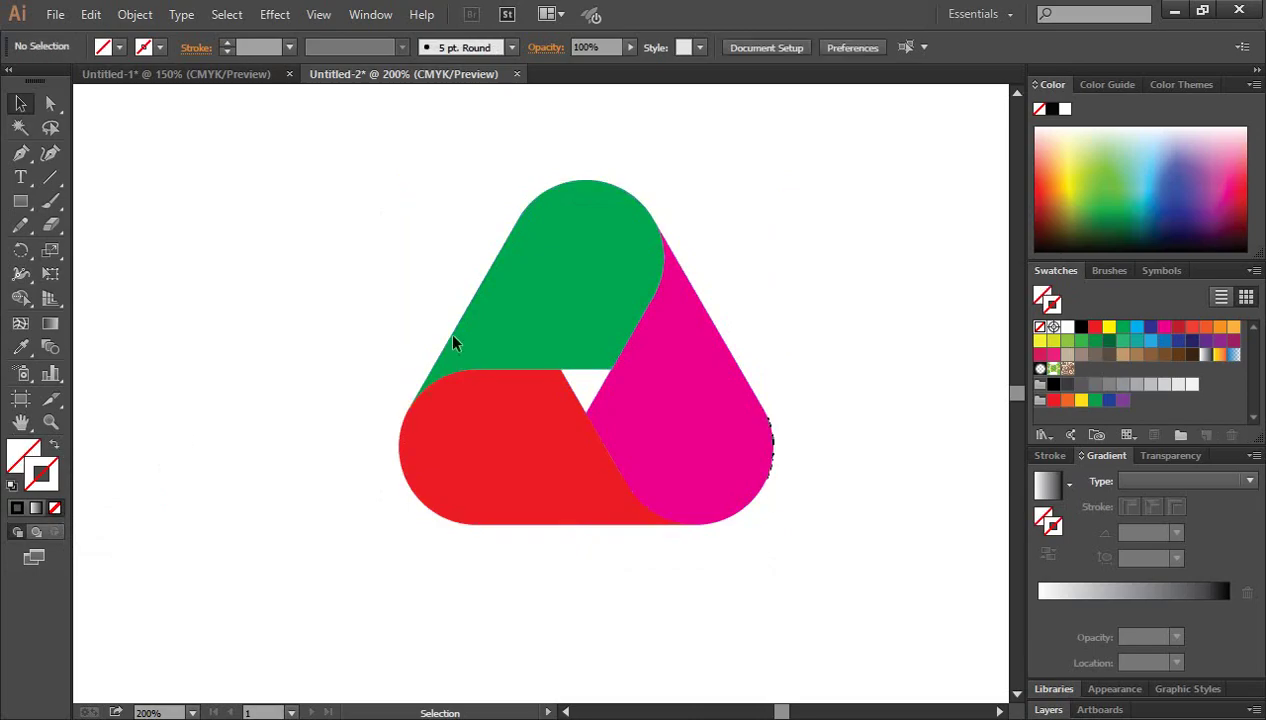
# Select the red, magenta and green loops together and check their context options.
pyautogui.click(682, 435)
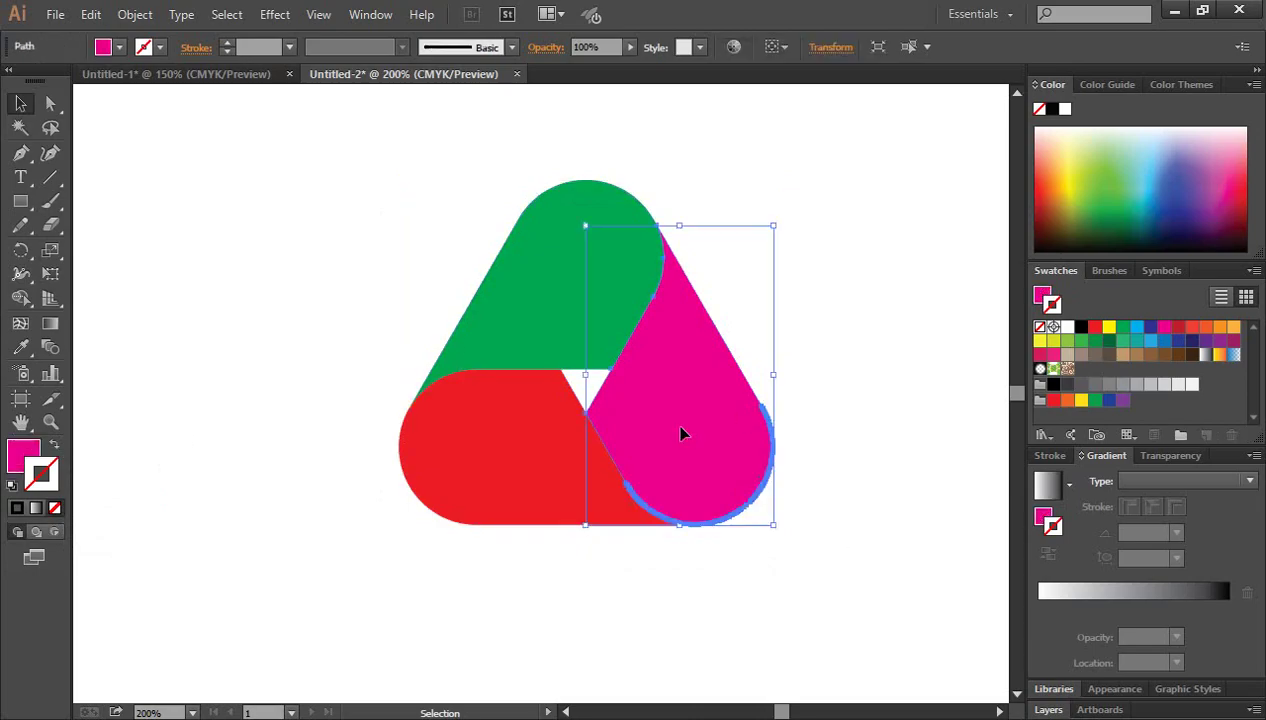
pyautogui.keyDown('shift'); pyautogui.click(551, 298); pyautogui.keyUp('shift')
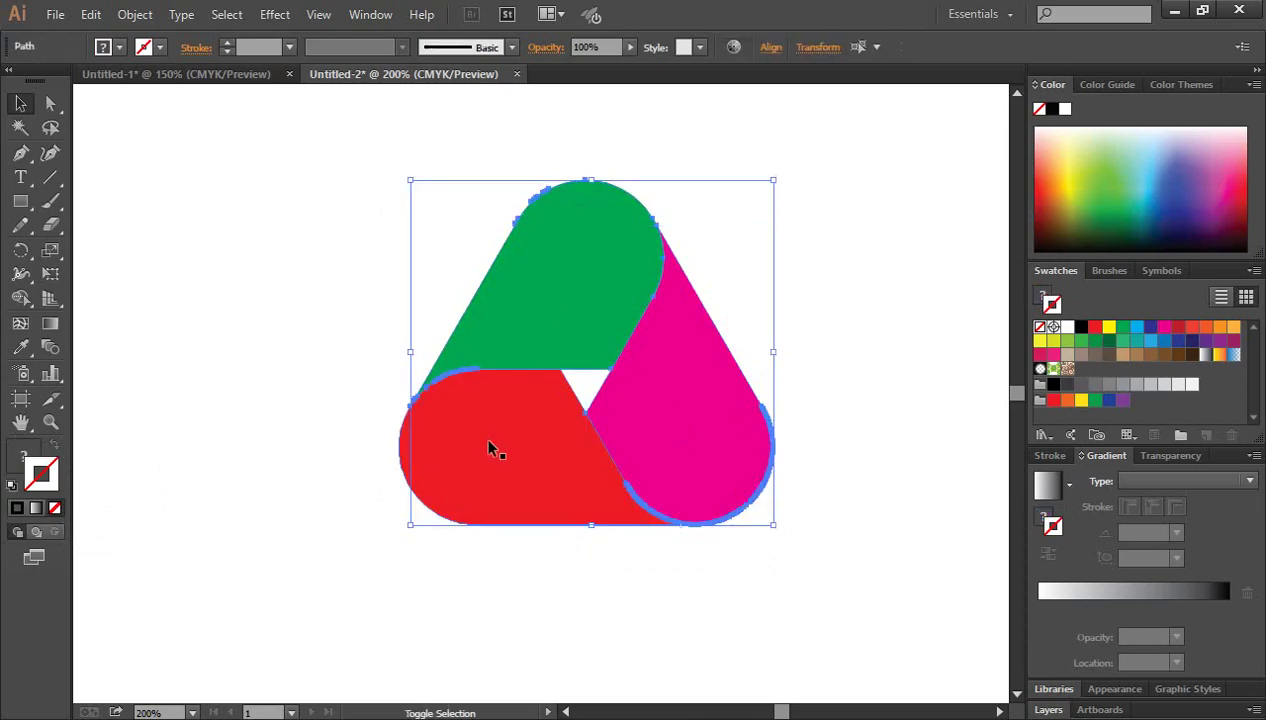
pyautogui.keyDown('shift'); pyautogui.click(489, 446); pyautogui.keyUp('shift')
pyautogui.click(873, 466)
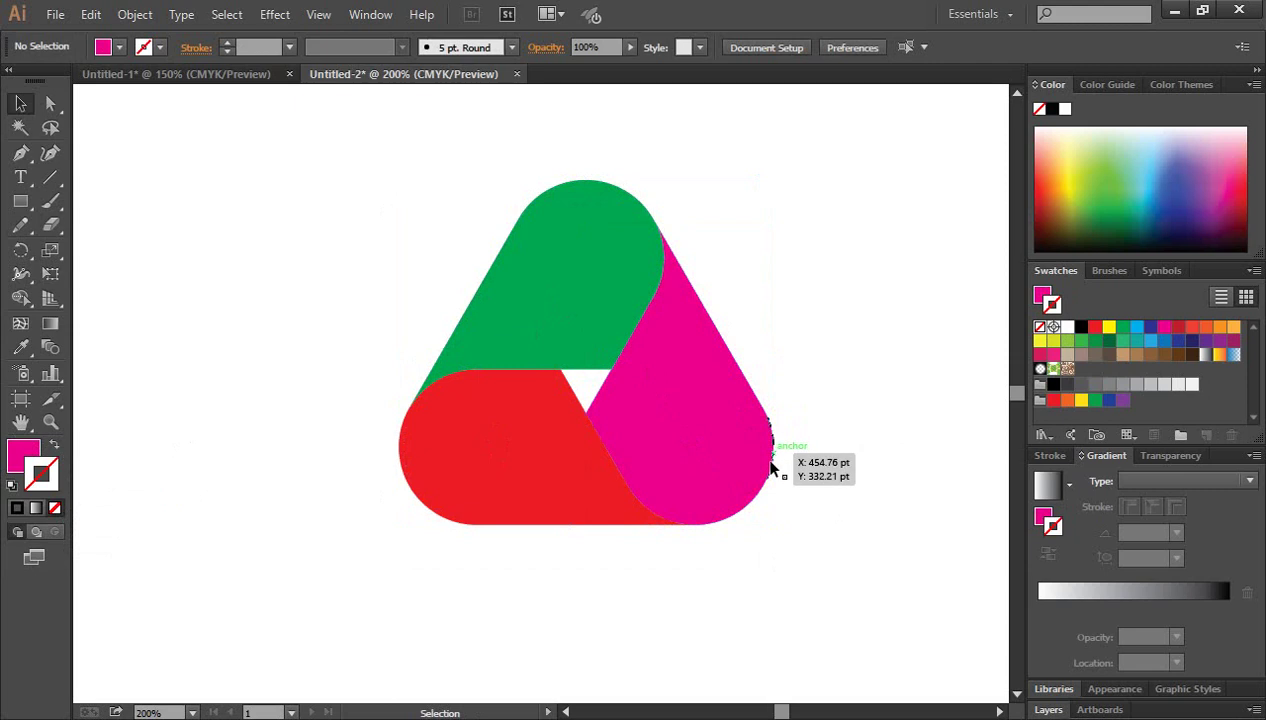
pyautogui.click(540, 456)
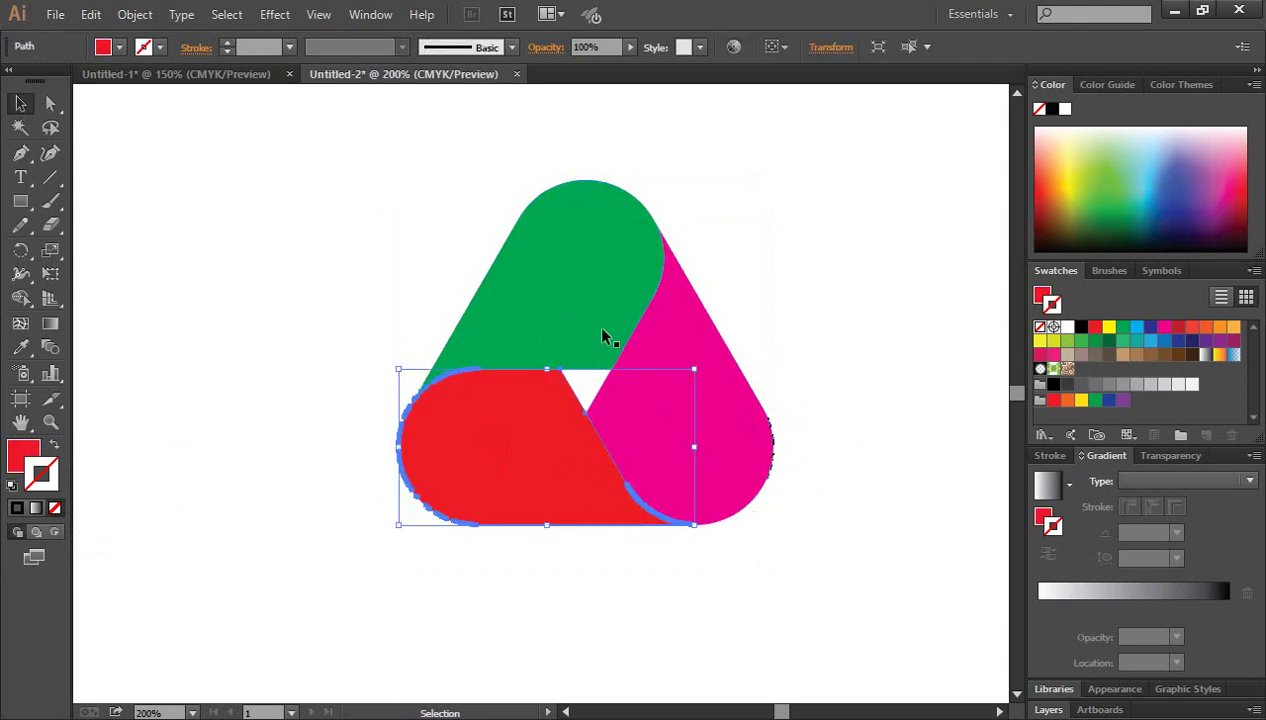
pyautogui.keyDown('shift'); pyautogui.click(670, 361); pyautogui.keyUp('shift')
pyautogui.keyDown('shift'); pyautogui.click(605, 330); pyautogui.keyUp('shift')
pyautogui.rightClick(555, 293)
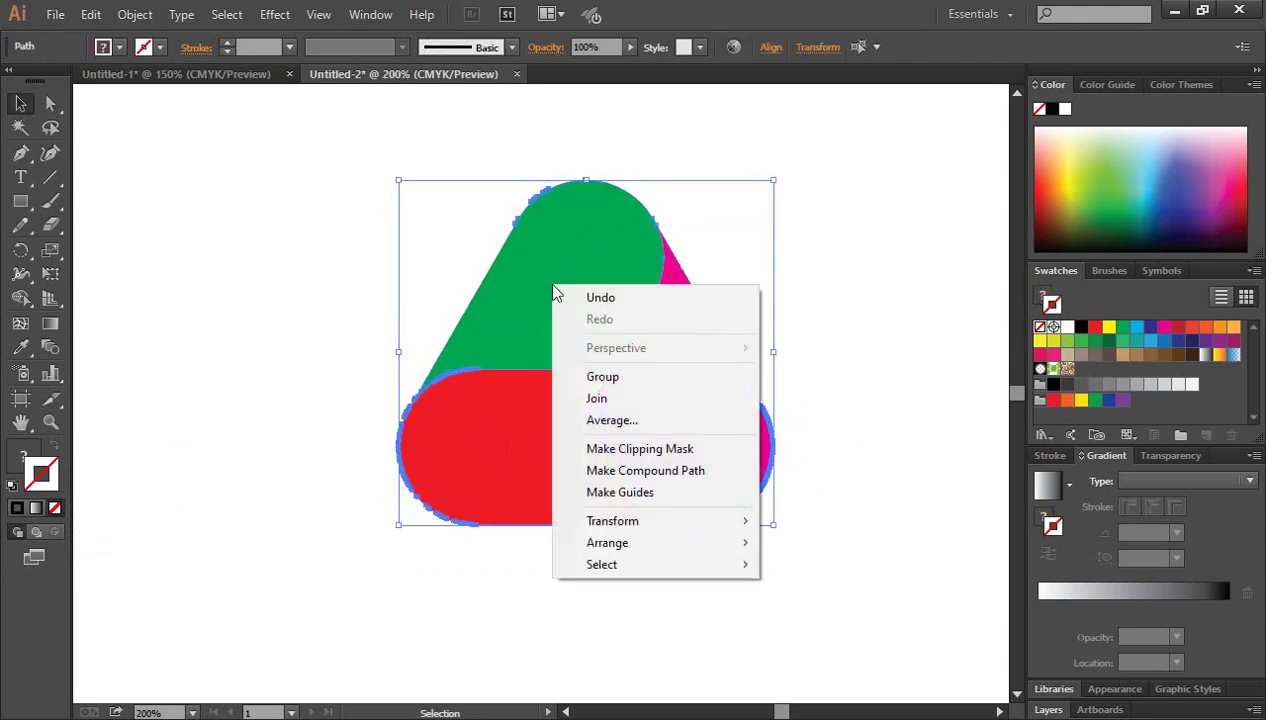
pyautogui.click(806, 390)
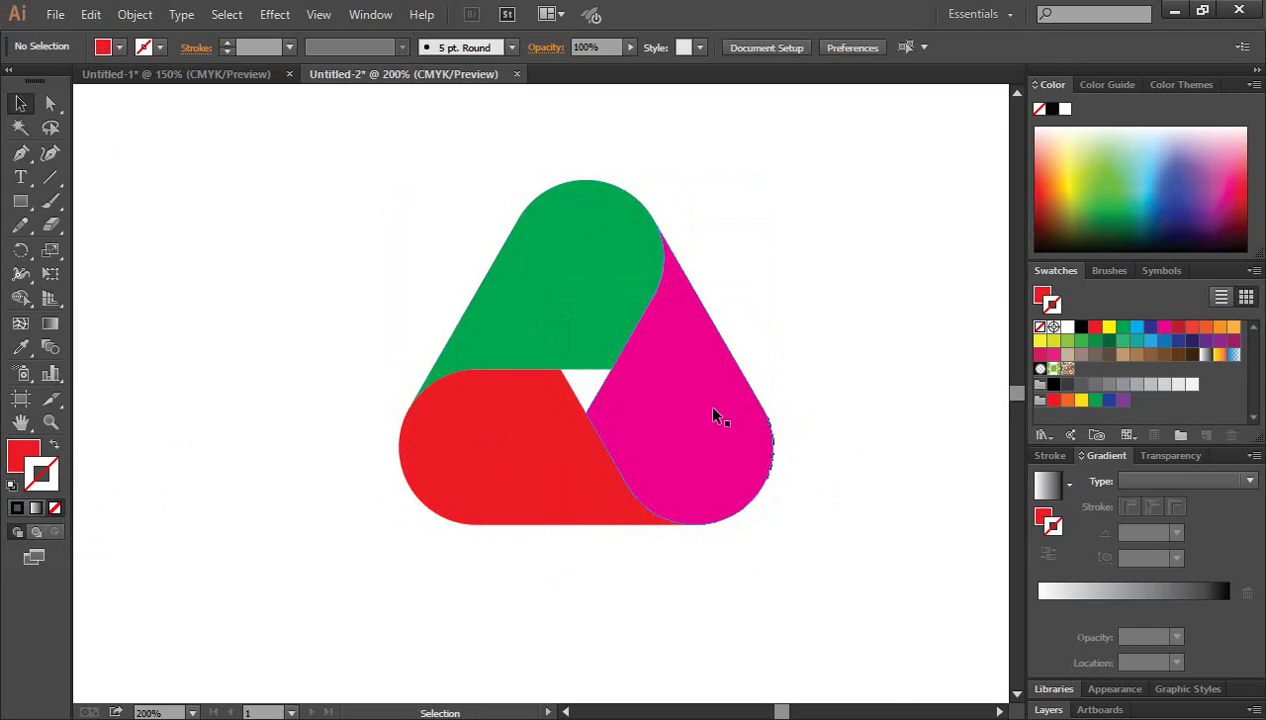
# Move the three coloured loops off to the left, away from the stray paths.
pyautogui.click(730, 406)
pyautogui.click(850, 388)
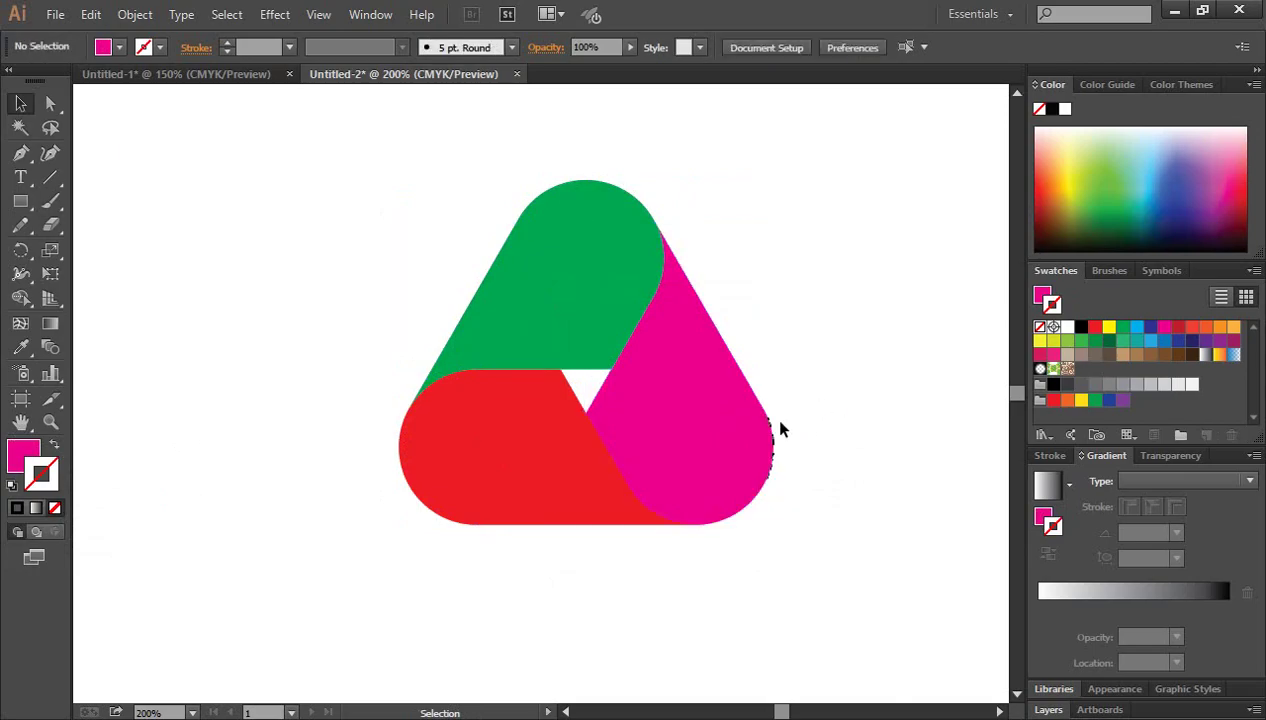
pyautogui.click(704, 435)
pyautogui.keyDown('shift'); pyautogui.click(520, 372); pyautogui.keyUp('shift')
pyautogui.keyDown('shift'); pyautogui.click(528, 322); pyautogui.keyUp('shift')
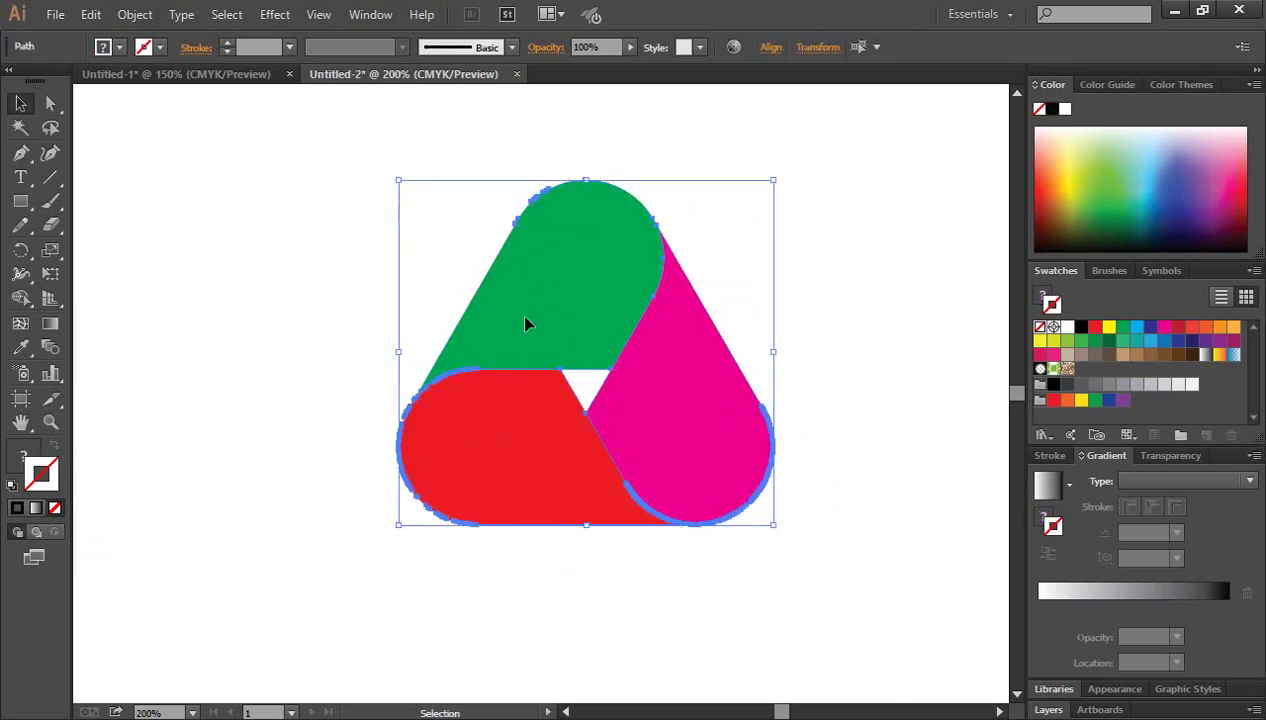
pyautogui.moveTo(528, 322); pyautogui.dragTo(150, 311)
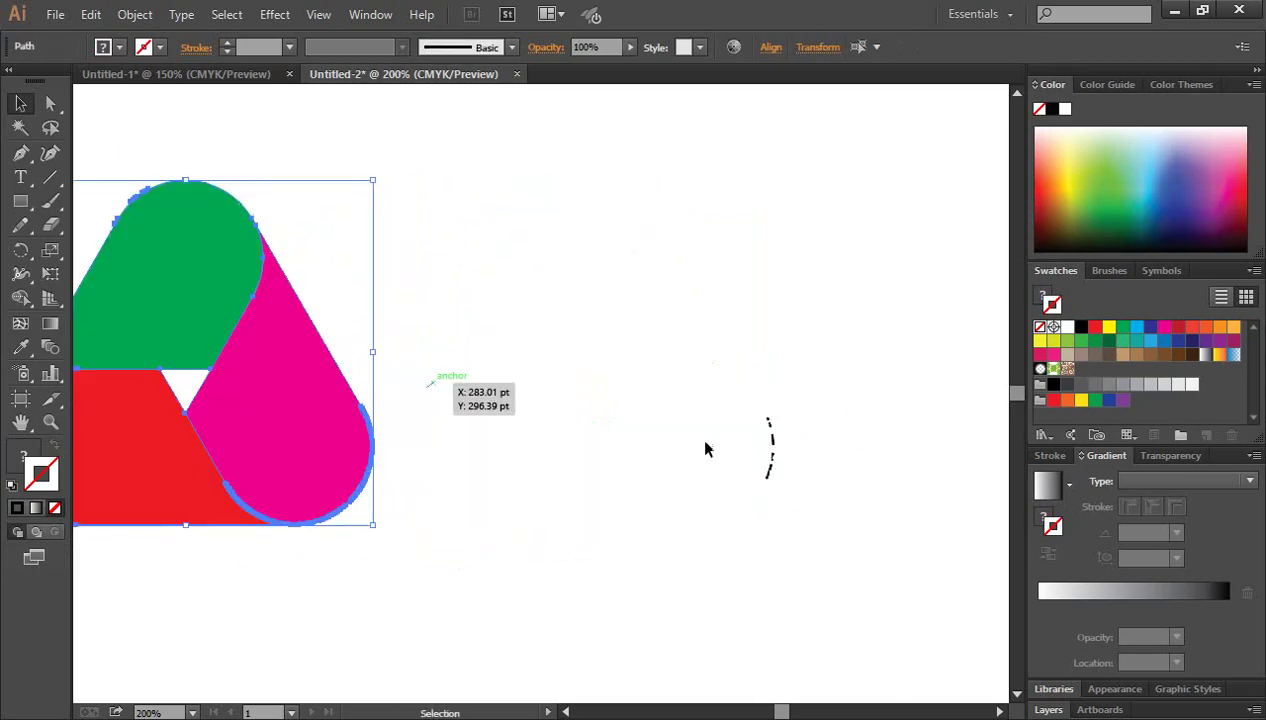
pyautogui.click(800, 458)
# Delete the stray dashed arc and small empty path, returning the loops to their place.
pyautogui.moveTo(800, 458); pyautogui.dragTo(840, 537)
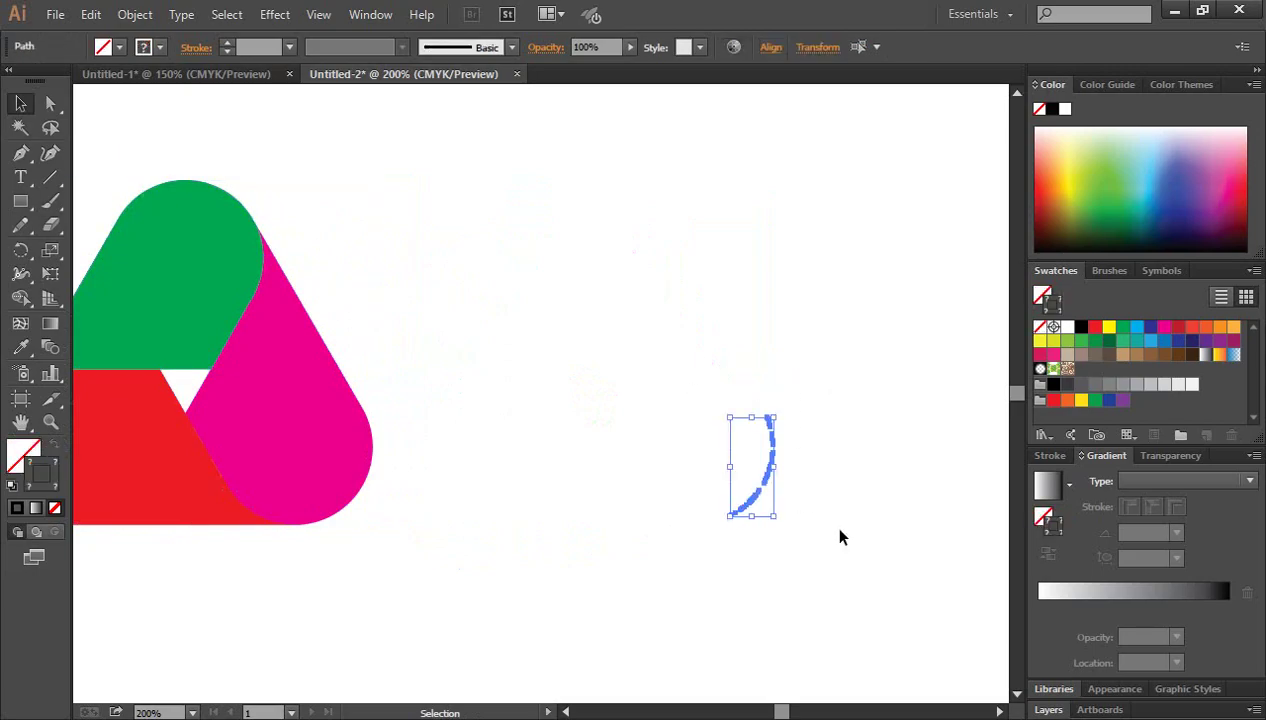
pyautogui.press('Delete')
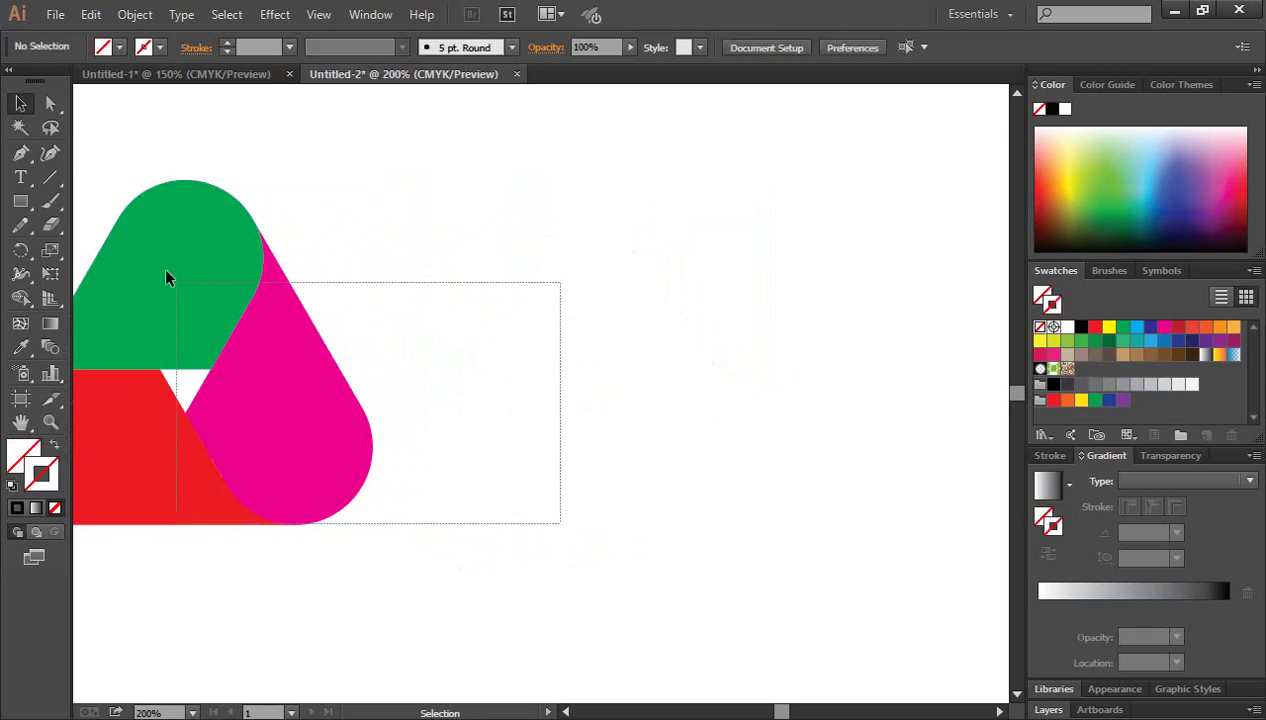
pyautogui.moveTo(522, 513)
pyautogui.mouseDown()
pyautogui.moveTo(167, 277)
pyautogui.moveTo(559, 302)
pyautogui.mouseUp()
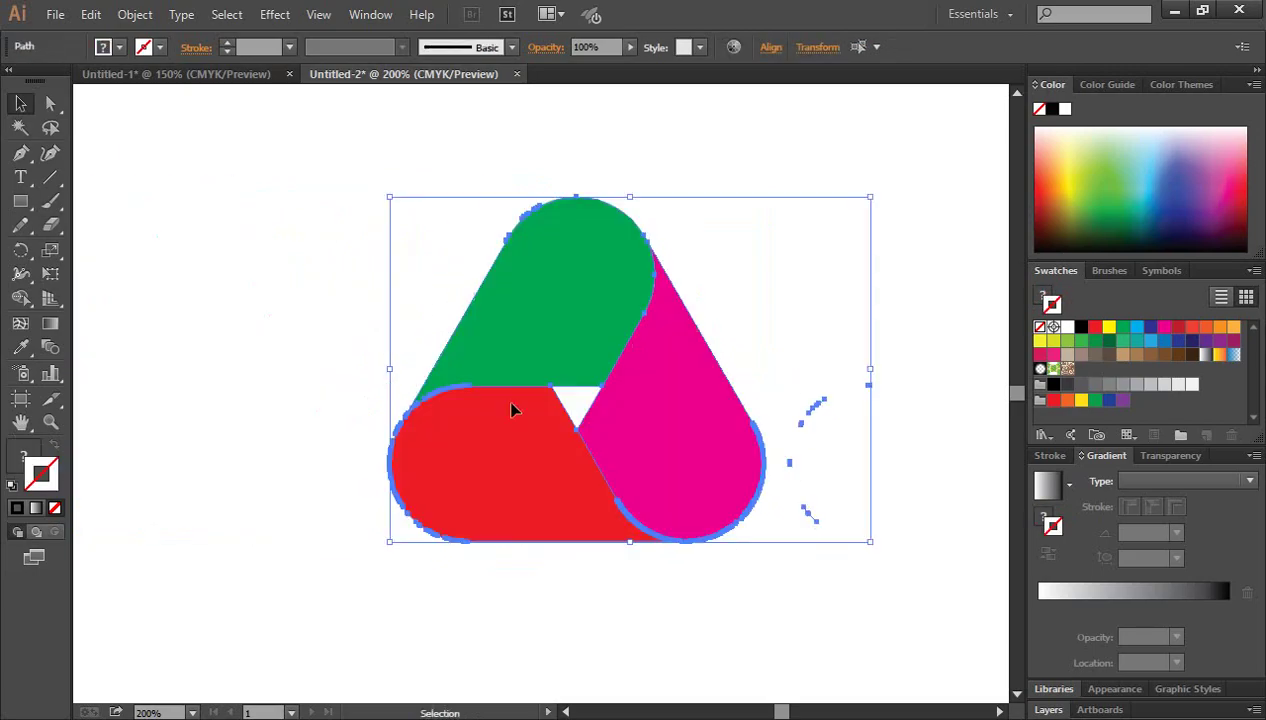
pyautogui.click(937, 377)
pyautogui.moveTo(795, 360); pyautogui.dragTo(851, 507)
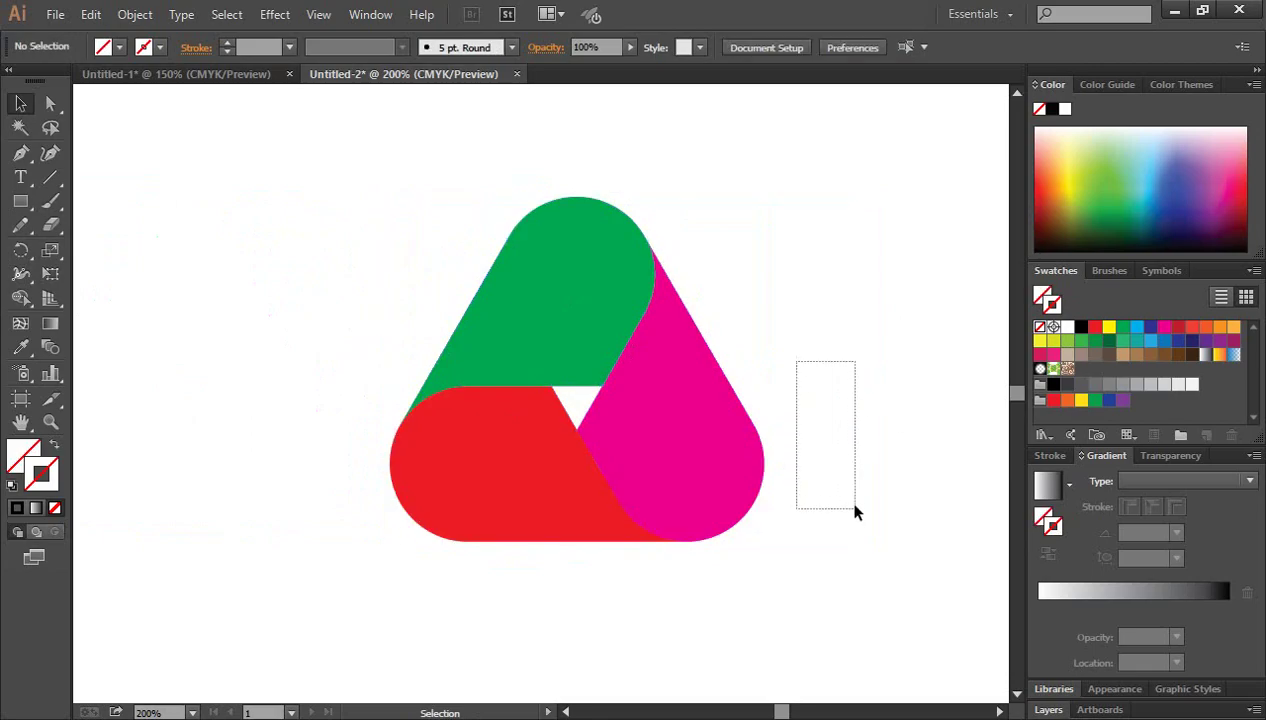
pyautogui.press('Delete')
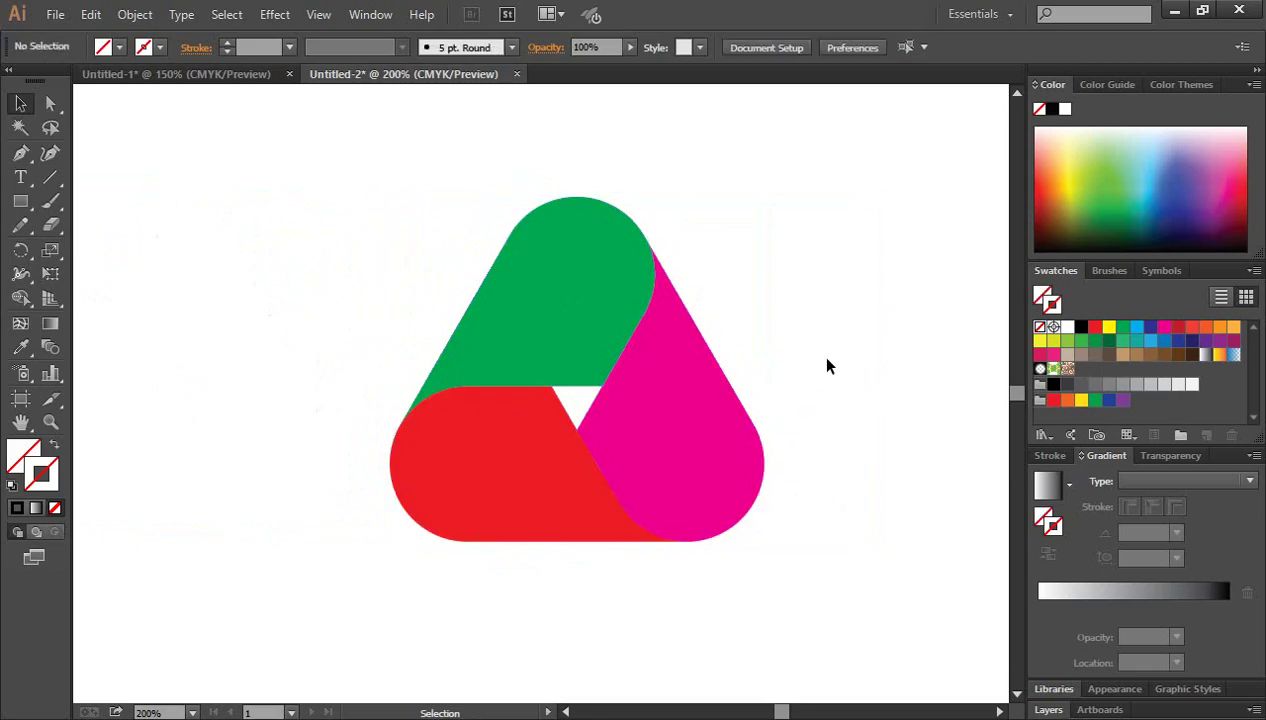
# Fill the green top loop with magenta, then switch it to a linear gradient.
pyautogui.click(594, 316)
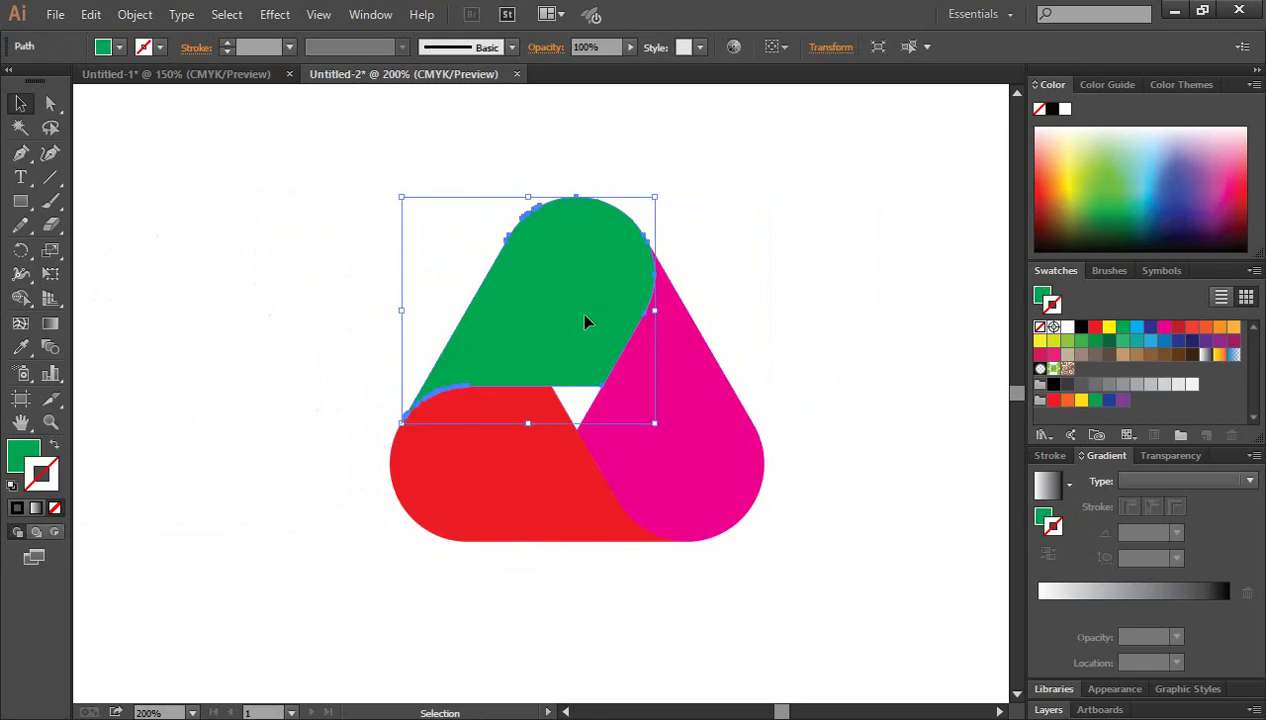
pyautogui.click(20, 455)
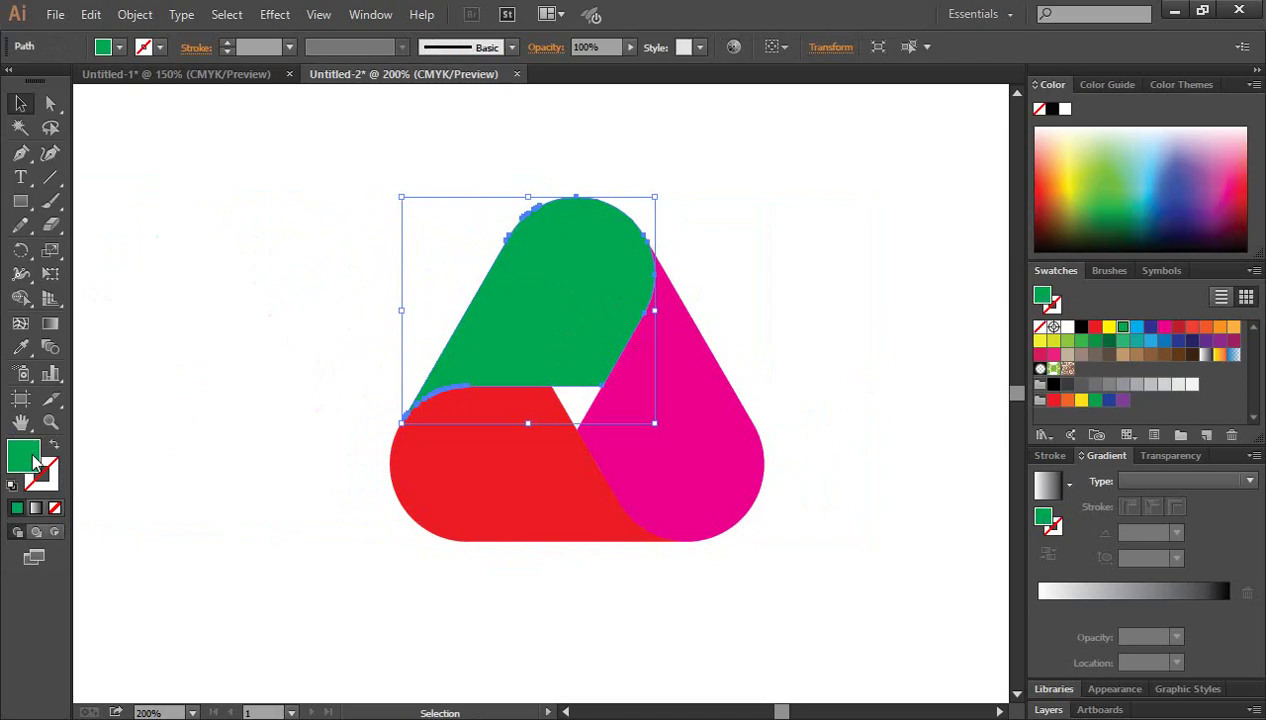
pyautogui.click(1164, 330)
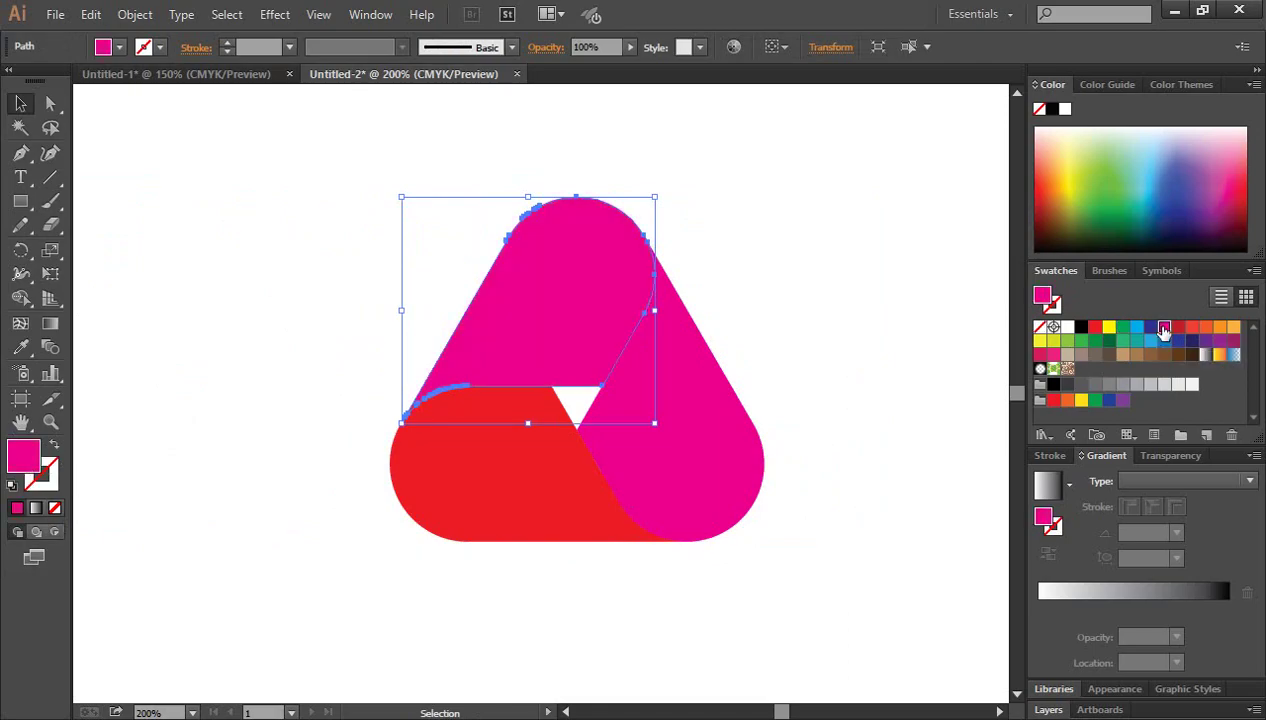
pyautogui.click(1055, 592)
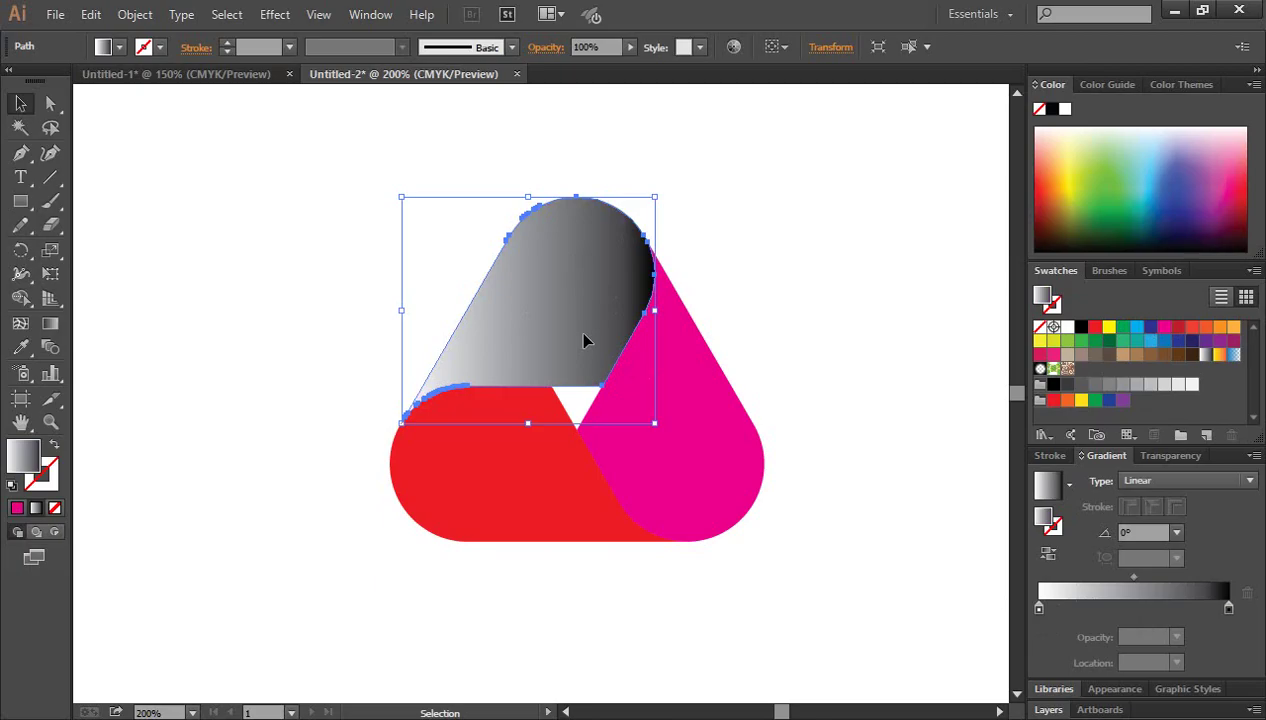
# Make both gradient stops magenta and darken the right stop with K 80.
pyautogui.moveTo(1165, 333); pyautogui.dragTo(1038, 604)
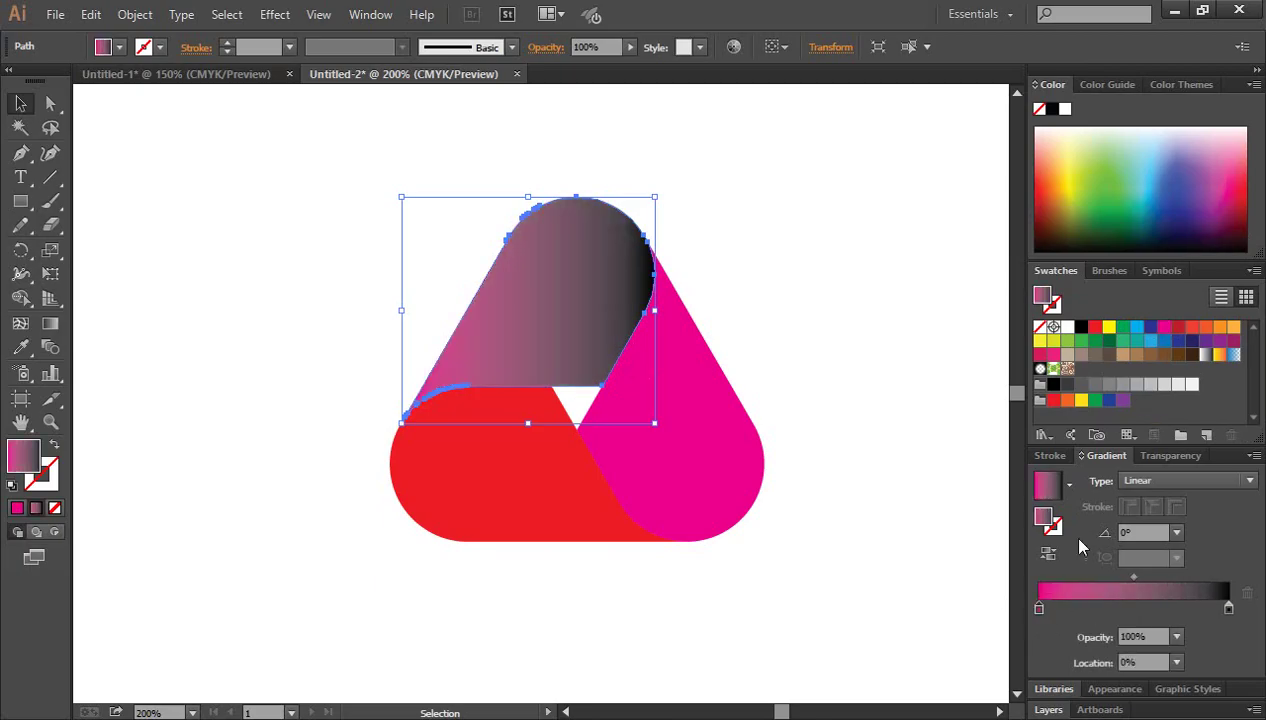
pyautogui.moveTo(1164, 333); pyautogui.dragTo(1163, 414)
pyautogui.moveTo(1212, 612); pyautogui.dragTo(1206, 598)
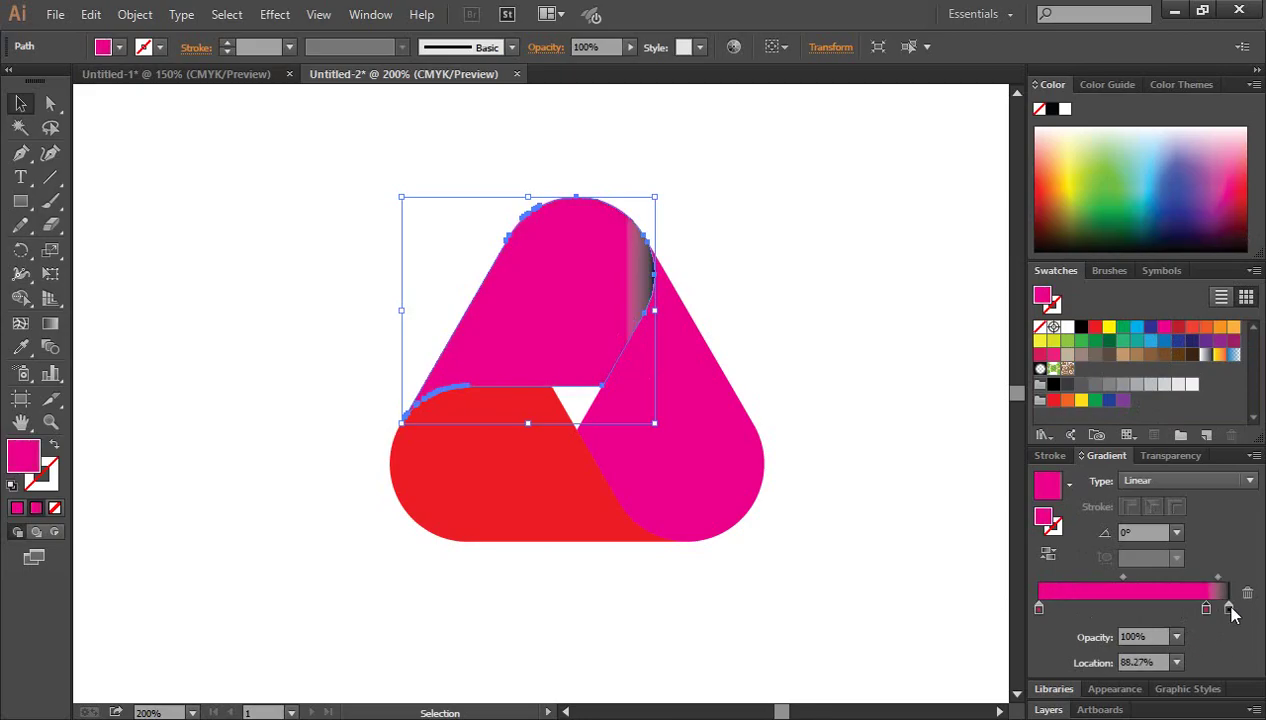
pyautogui.moveTo(1230, 610)
pyautogui.mouseDown()
pyautogui.moveTo(1236, 640)
pyautogui.moveTo(1227, 609)
pyautogui.mouseUp()
pyautogui.click(1206, 609)
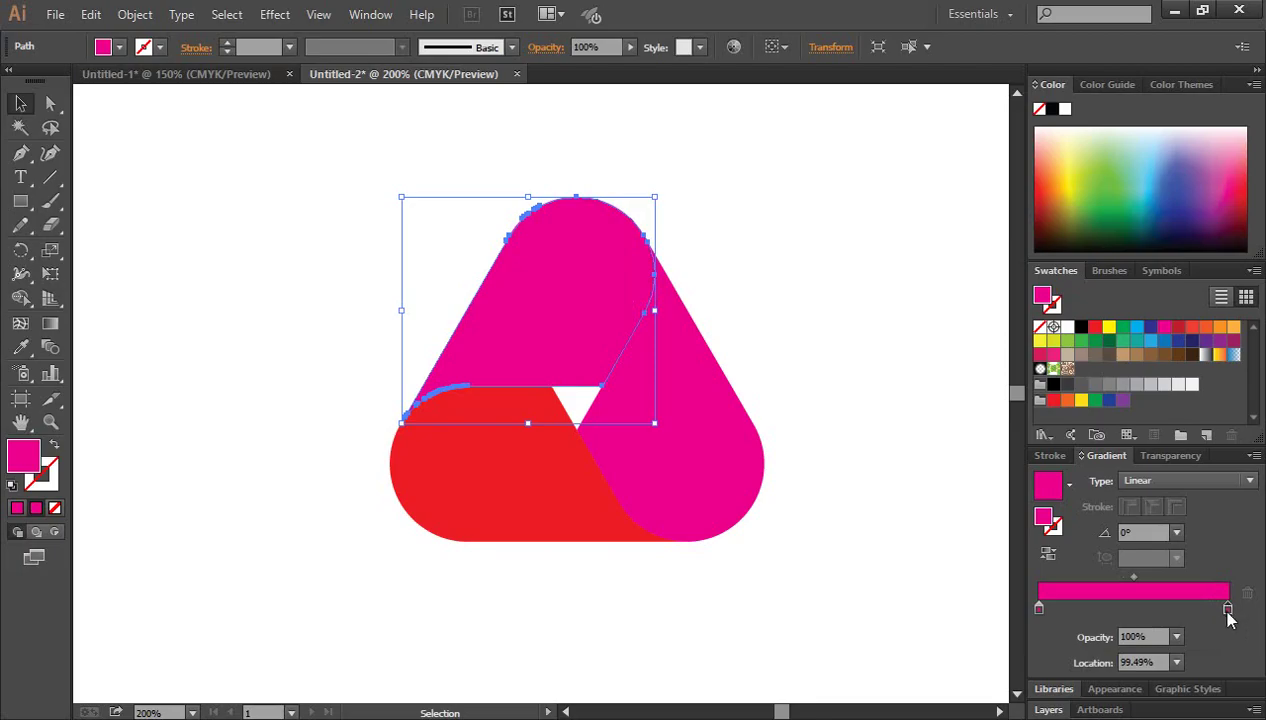
pyautogui.doubleClick(1228, 609)
pyautogui.moveTo(1068, 494); pyautogui.dragTo(1141, 499)
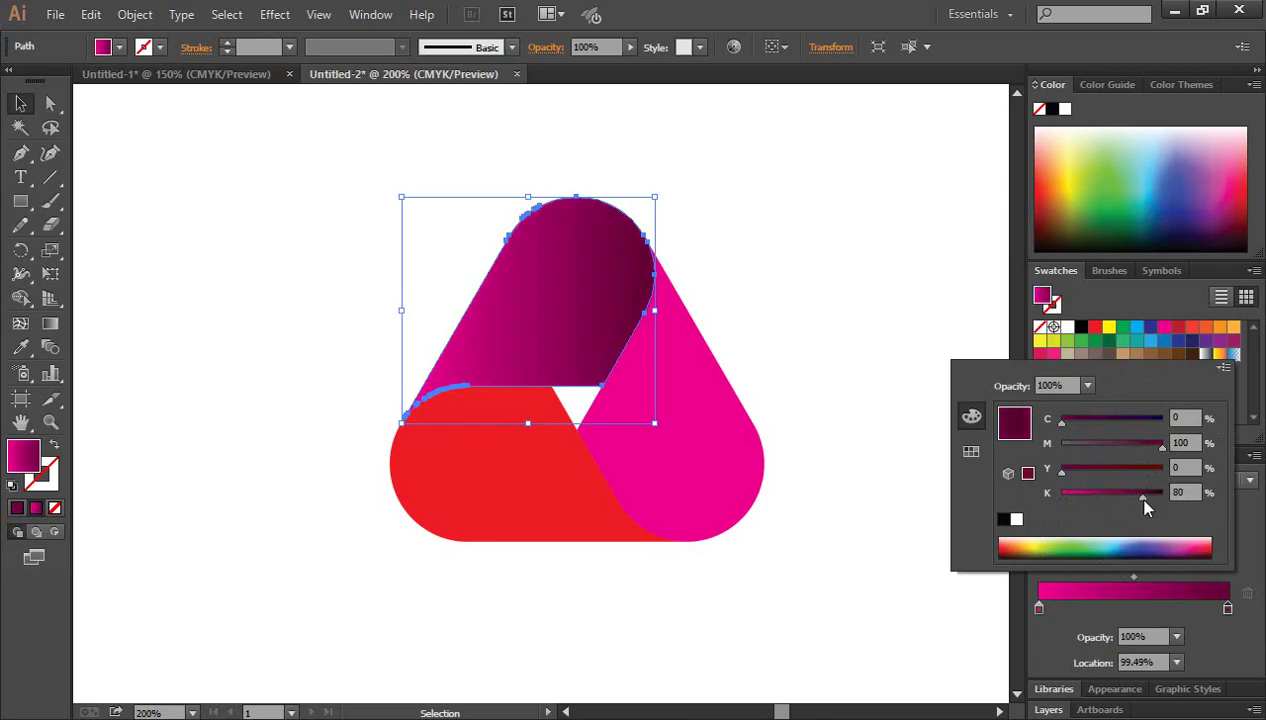
pyautogui.click(822, 332)
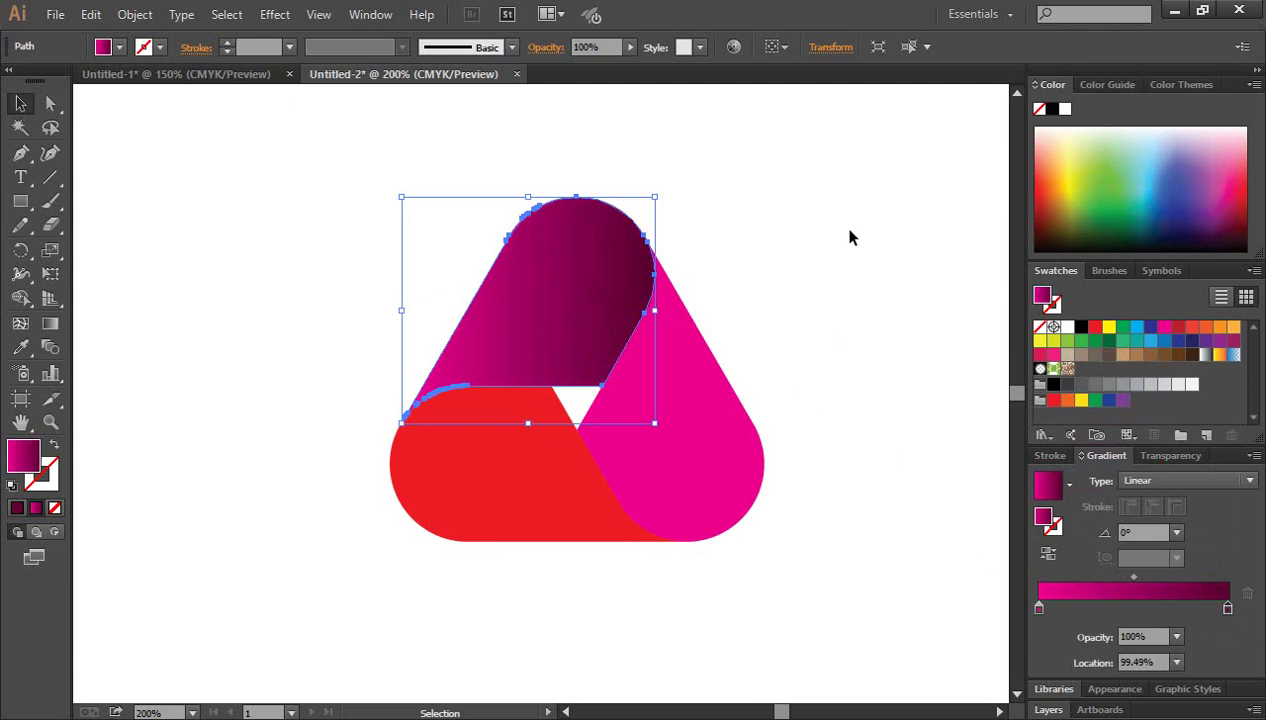
# Angle the top loop's gradient diagonally at about -27.7° and adjust its midpoint.
pyautogui.click(715, 281)
pyautogui.click(576, 290)
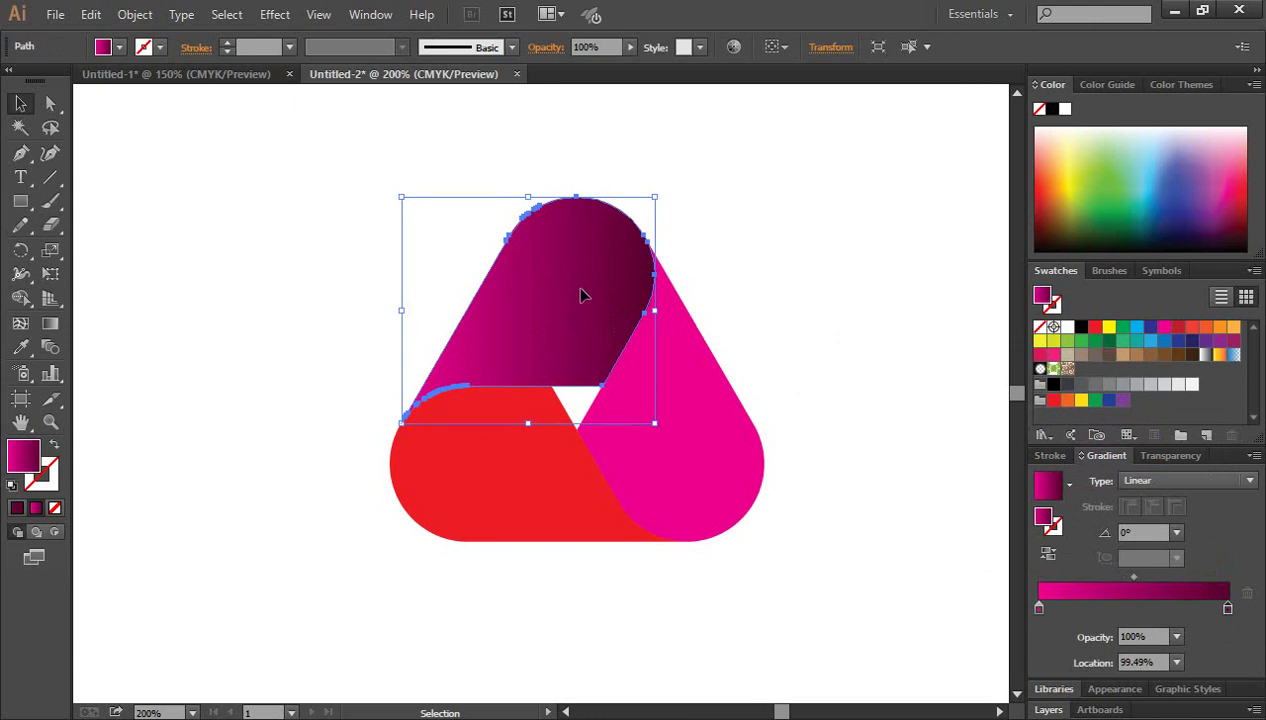
pyautogui.click(50, 325)
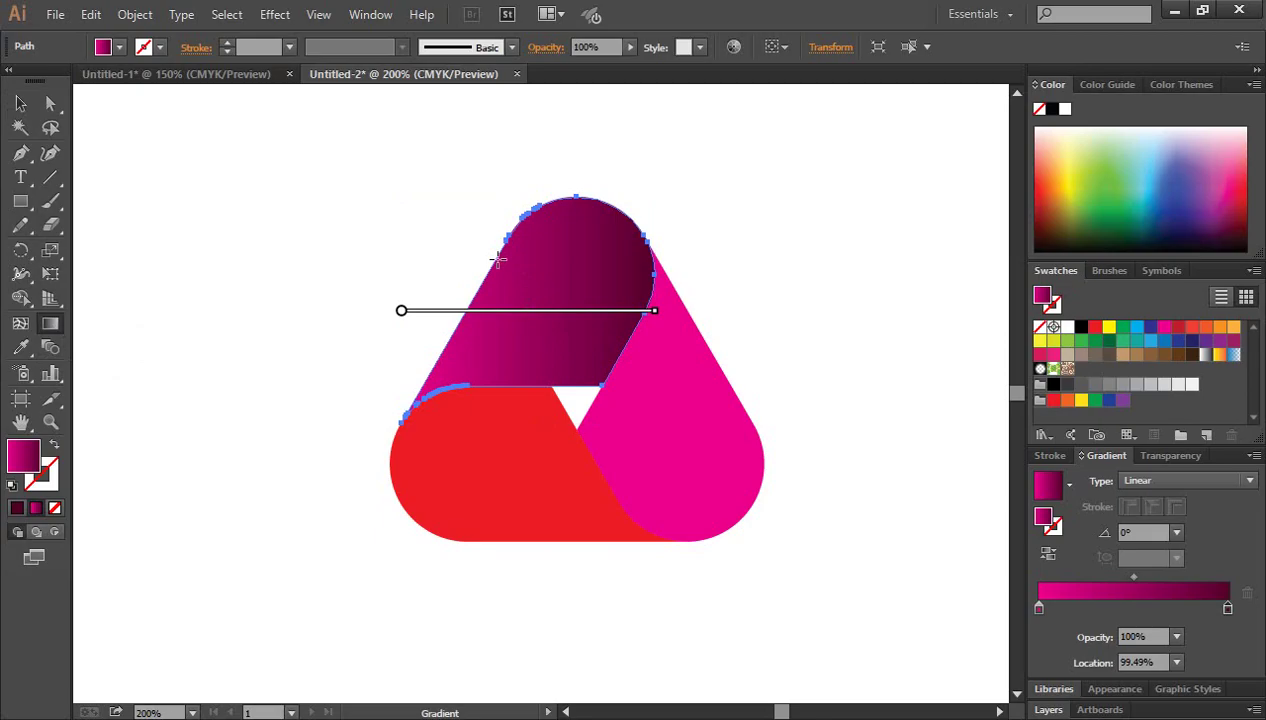
pyautogui.moveTo(498, 260); pyautogui.dragTo(634, 330)
pyautogui.click(20, 103)
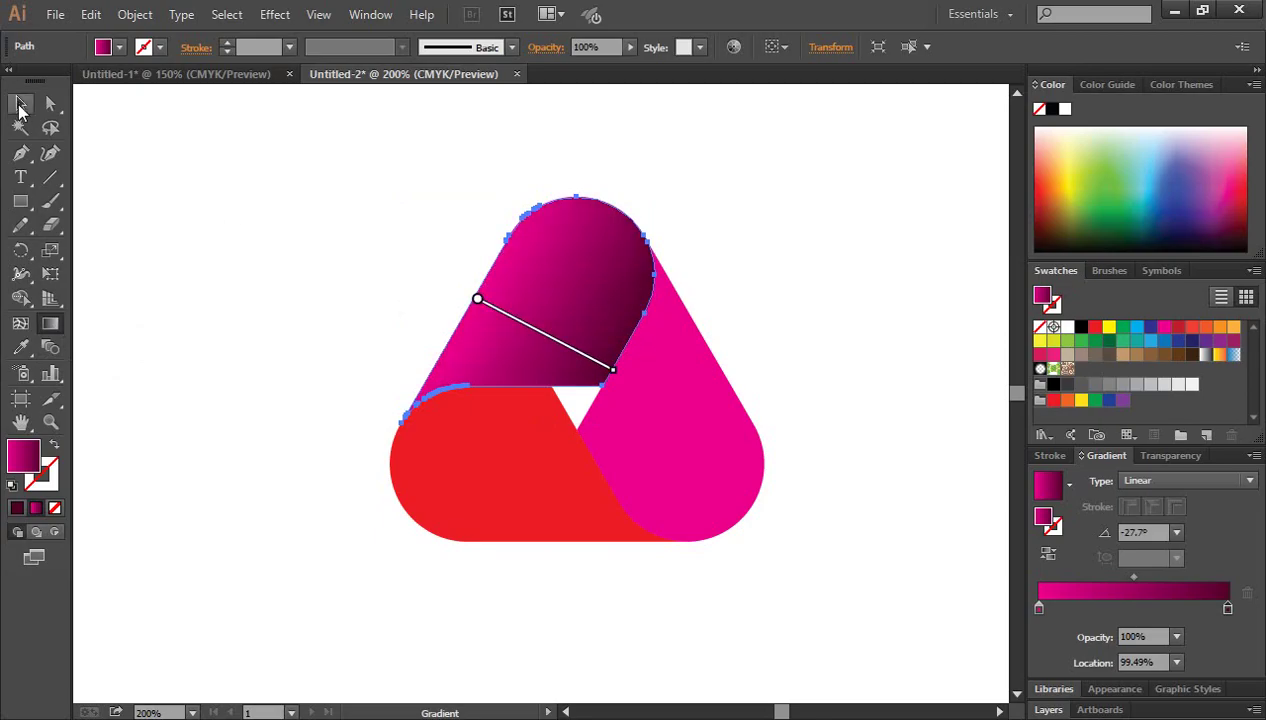
pyautogui.click(915, 248)
pyautogui.click(577, 303)
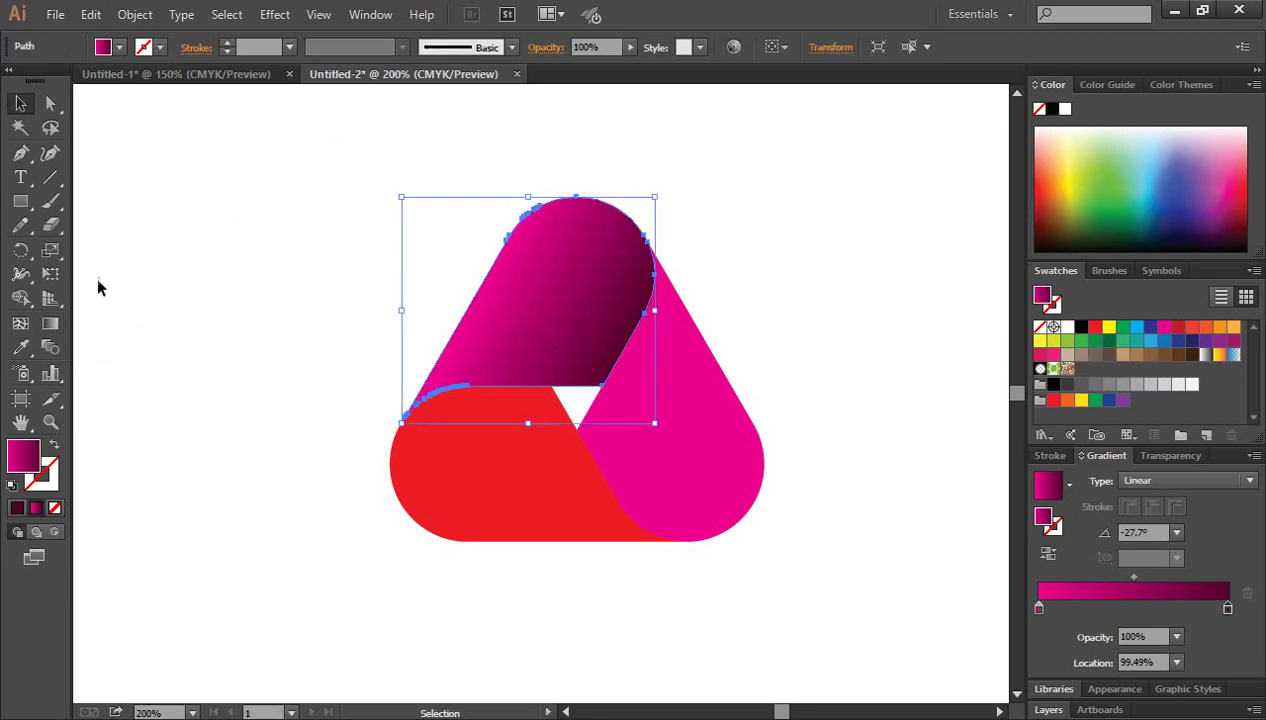
pyautogui.click(50, 323)
pyautogui.moveTo(549, 336)
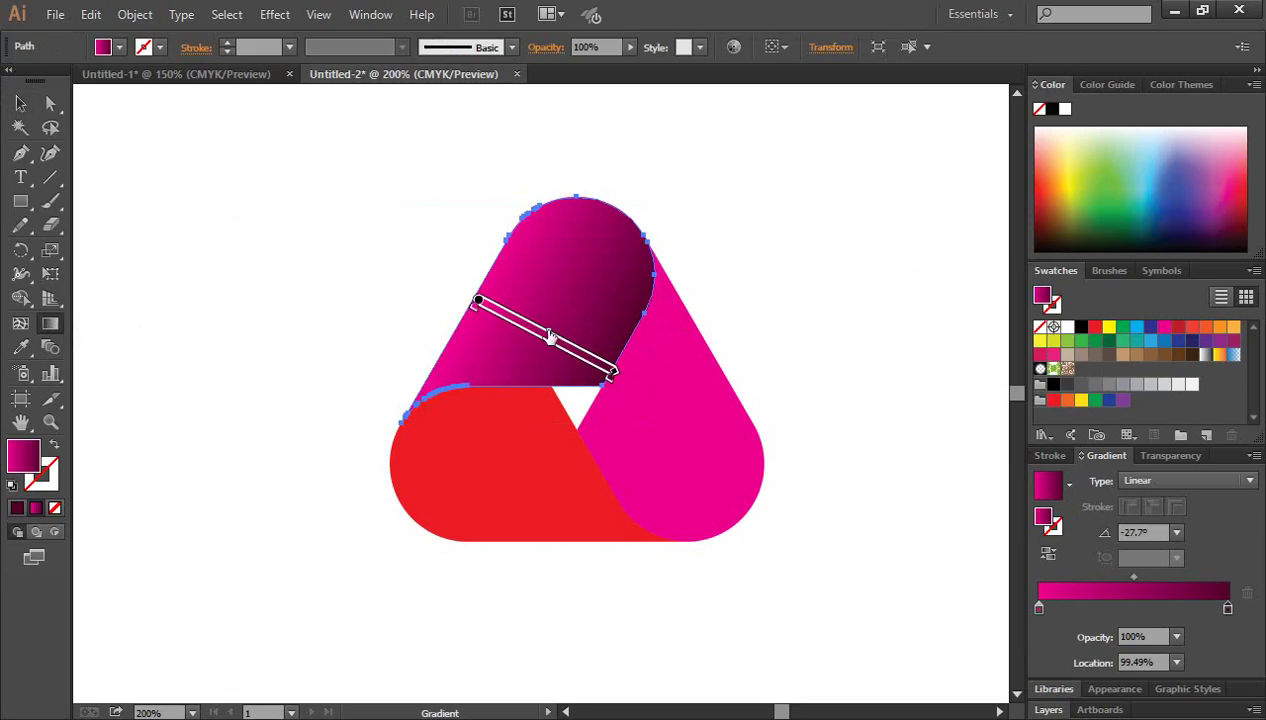
pyautogui.click(540, 334)
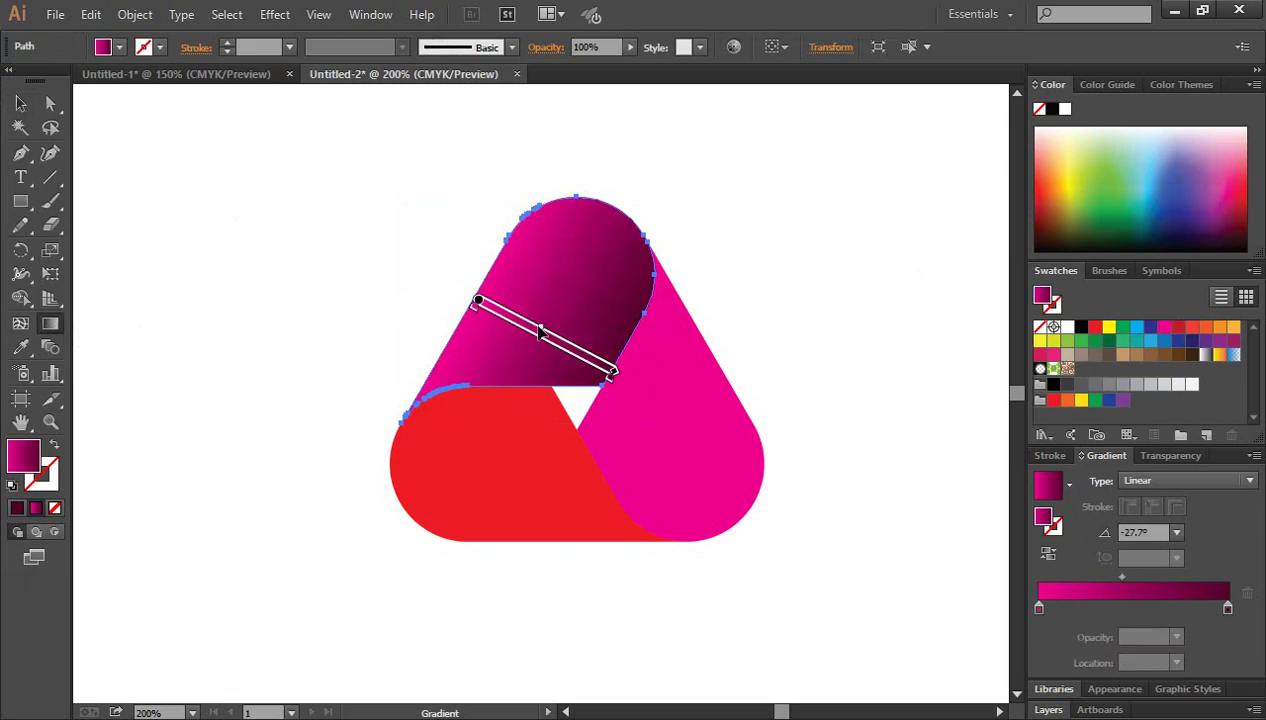
pyautogui.click(20, 104)
# Copy the top loop's magenta gradient onto the red bottom loop with the Eyedropper.
pyautogui.click(271, 340)
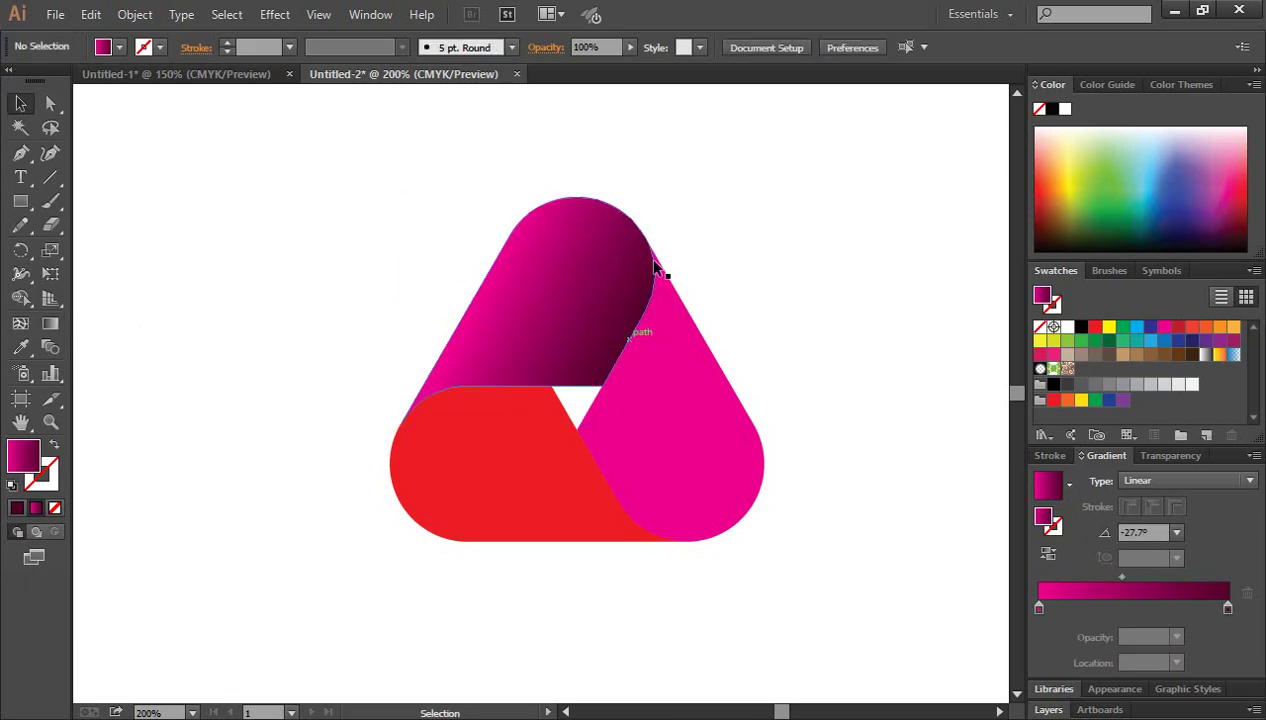
pyautogui.click(505, 477)
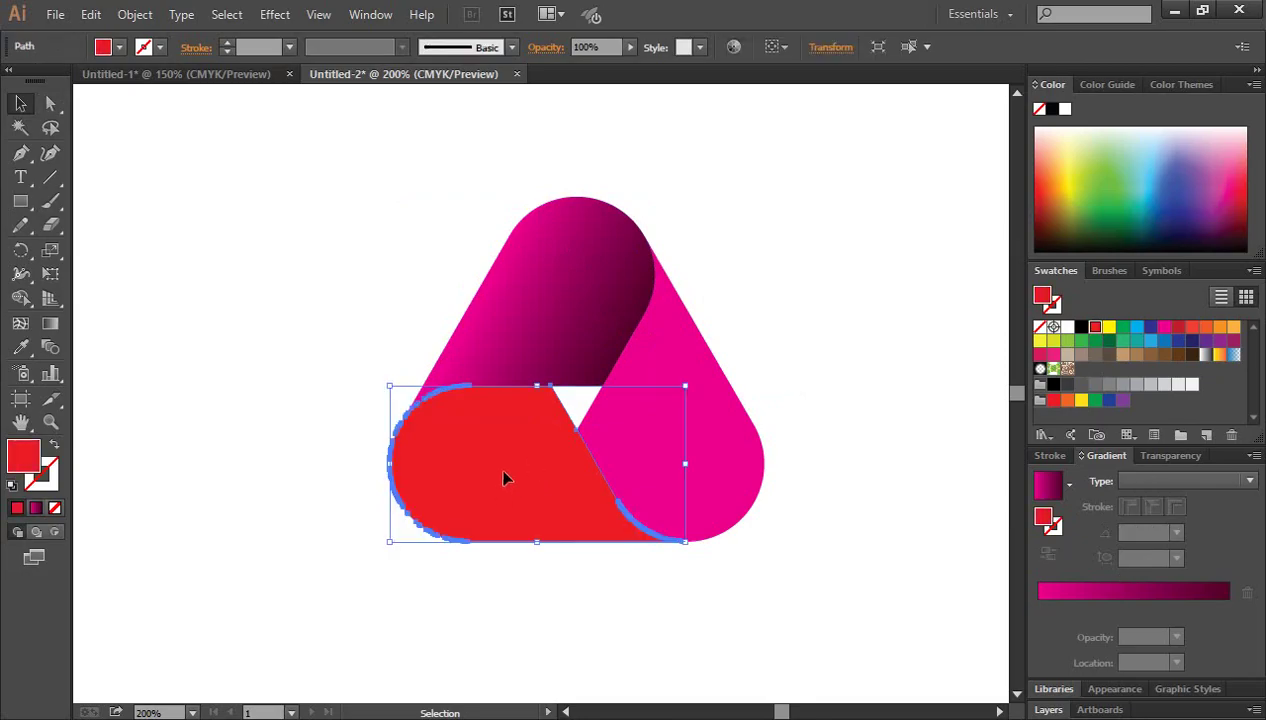
pyautogui.click(20, 347)
pyautogui.click(585, 274)
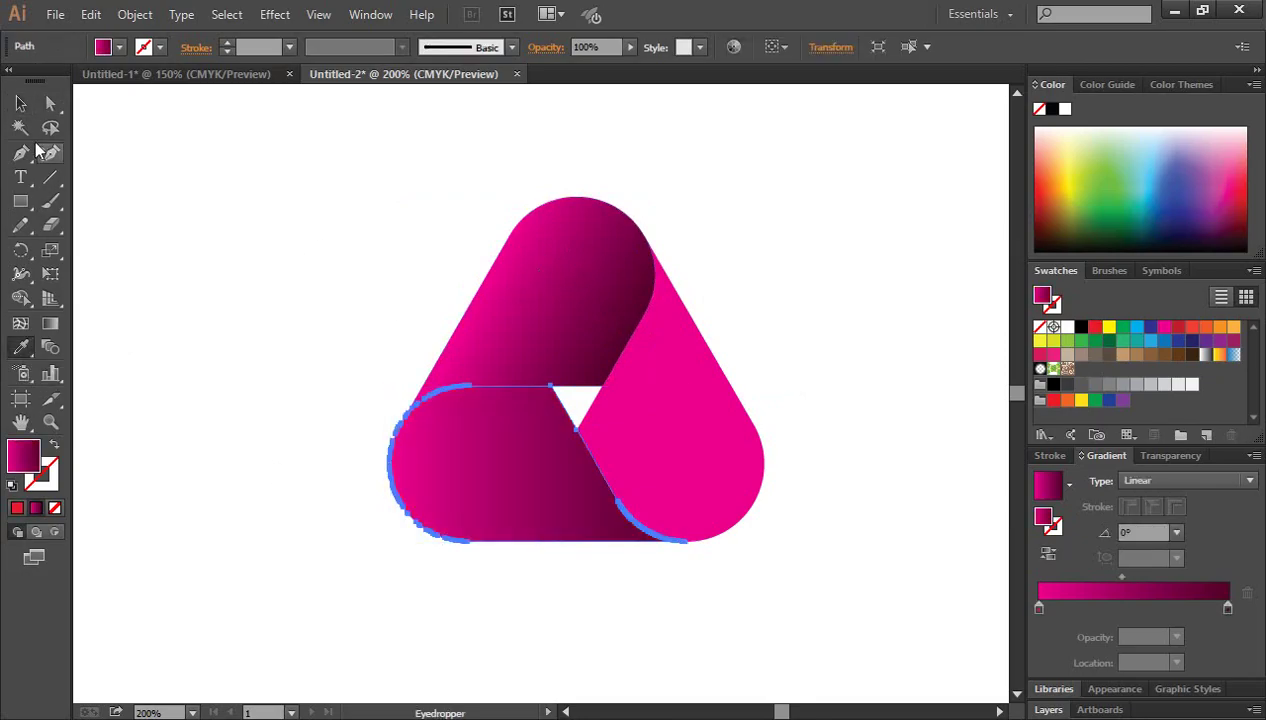
pyautogui.click(20, 103)
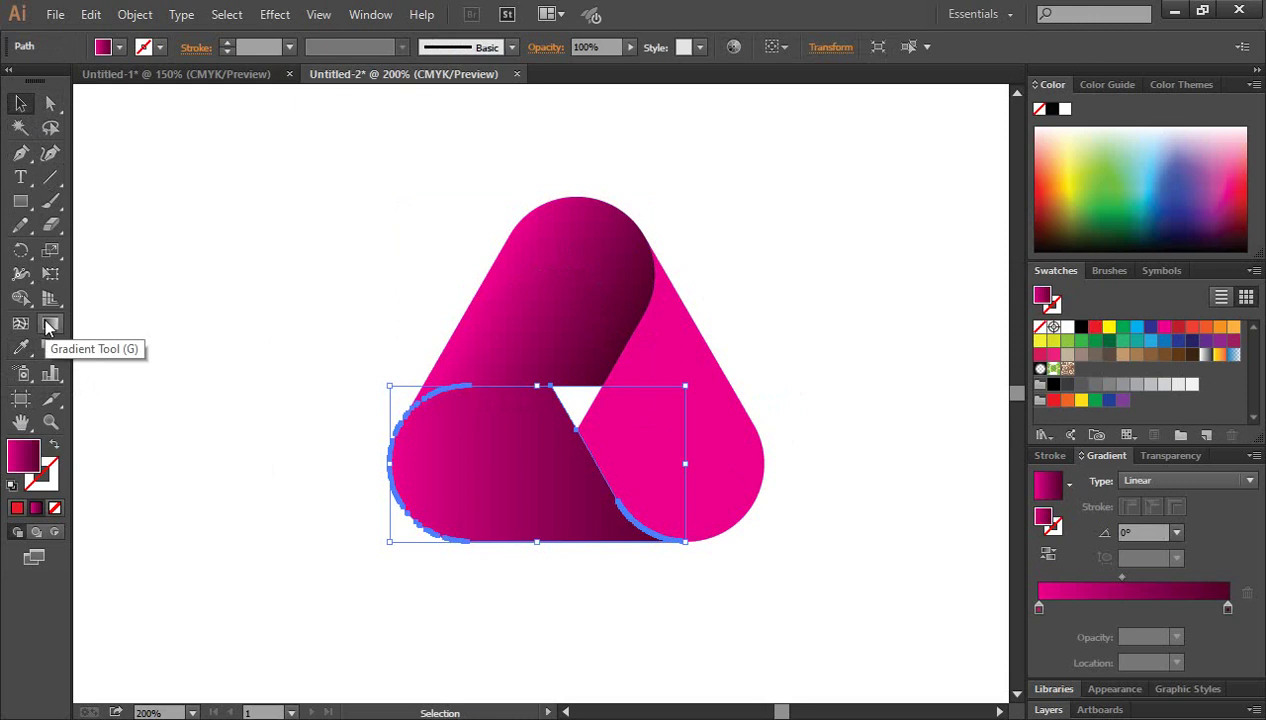
# Run the bottom loop's gradient vertically at 89.3°, dark end at the top.
pyautogui.click(48, 325)
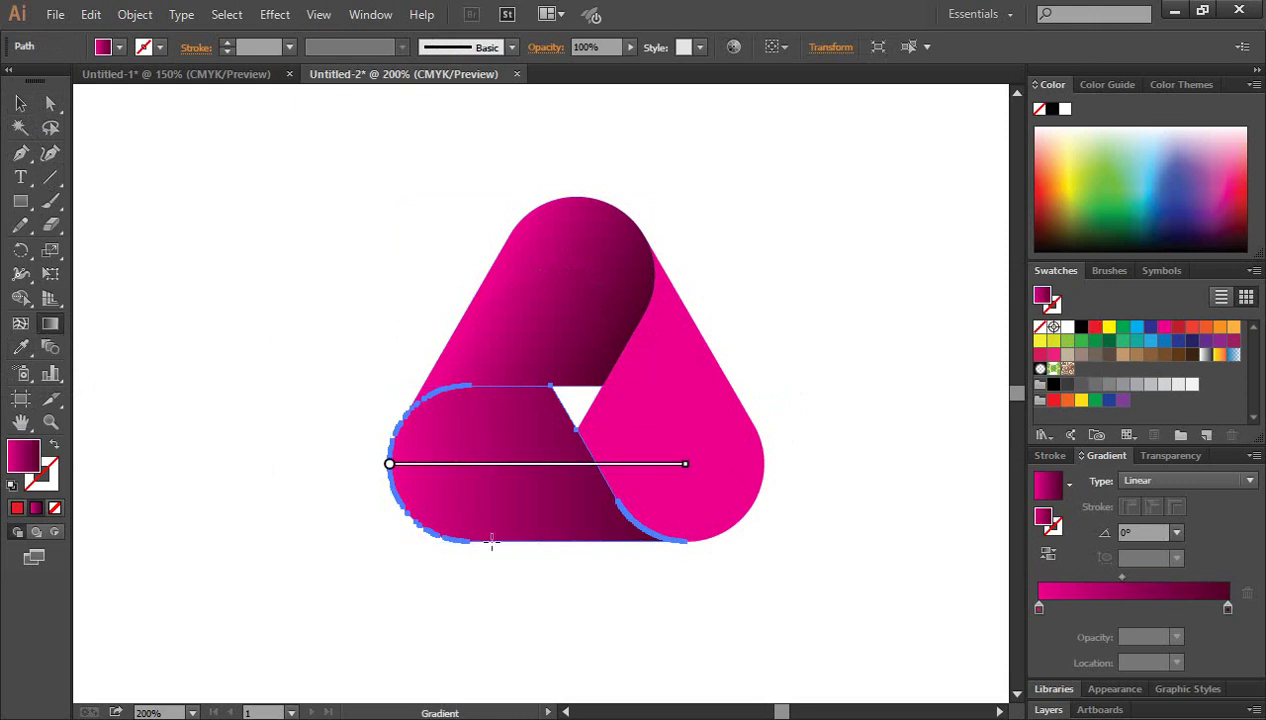
pyautogui.moveTo(491, 543); pyautogui.dragTo(491, 385)
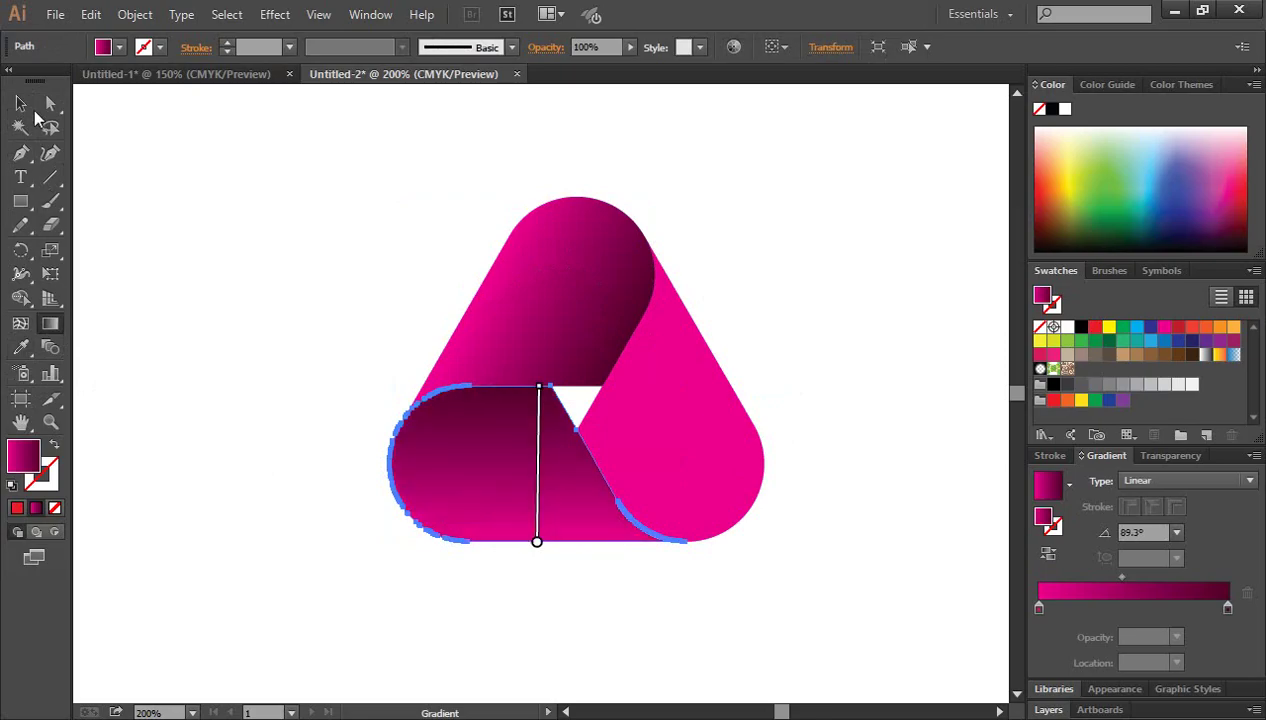
pyautogui.click(20, 103)
pyautogui.click(240, 370)
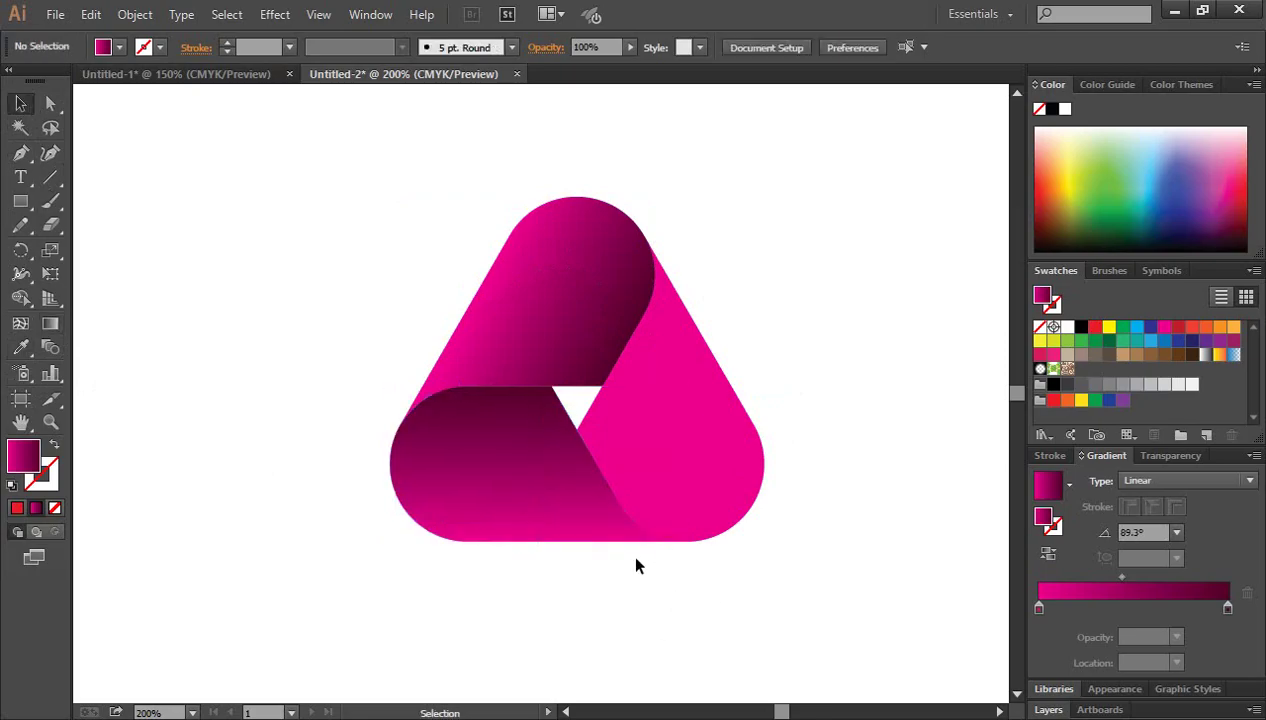
# Copy the top loop's gradient onto the right loop and reverse its direction.
pyautogui.click(686, 456)
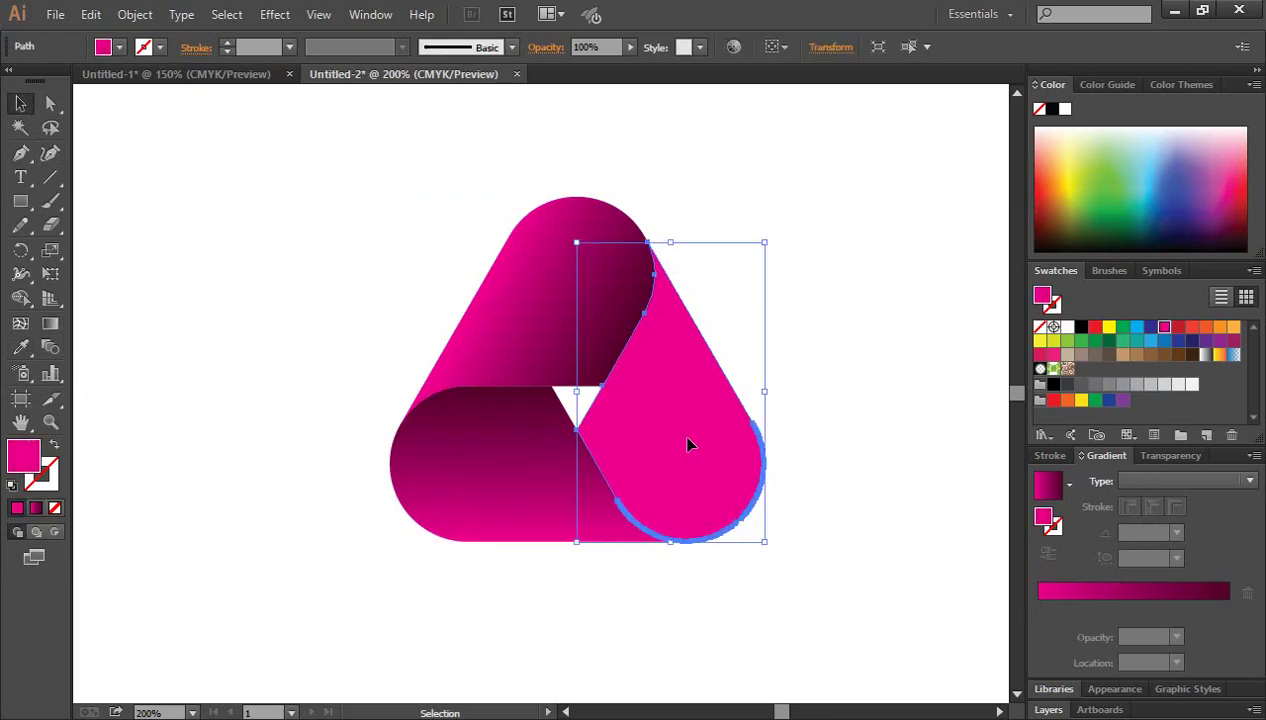
pyautogui.click(20, 347)
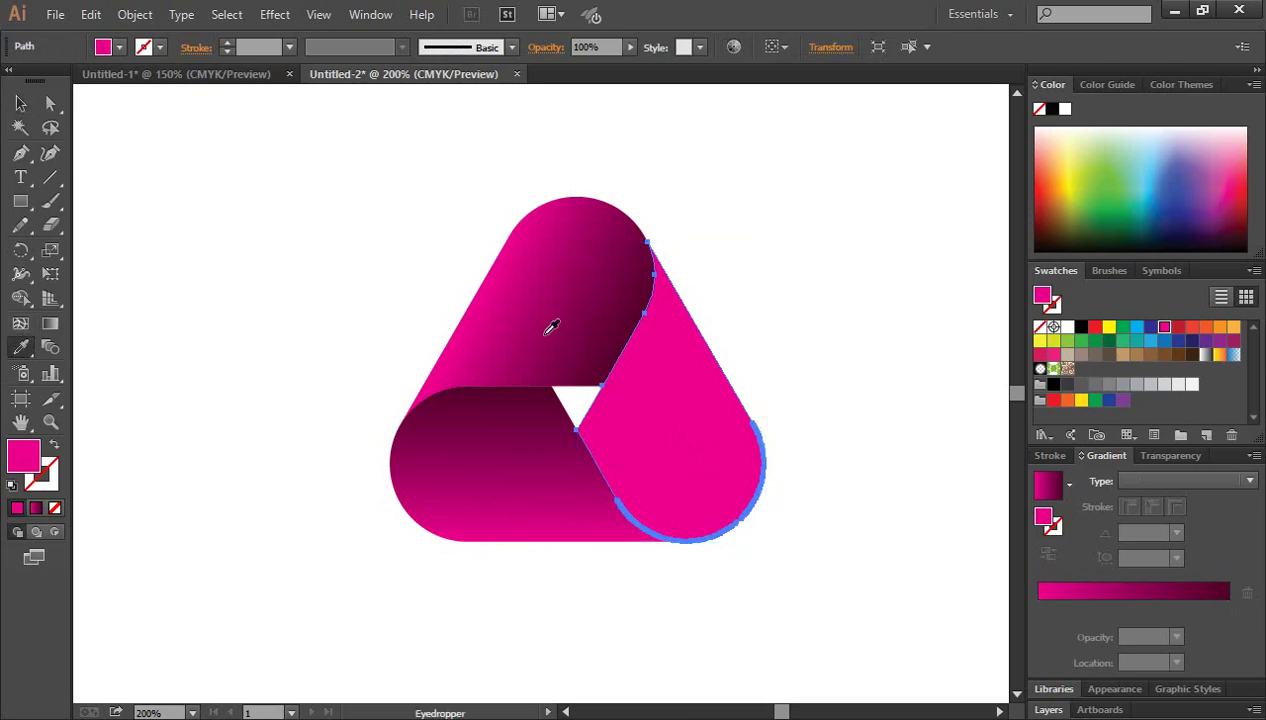
pyautogui.click(572, 287)
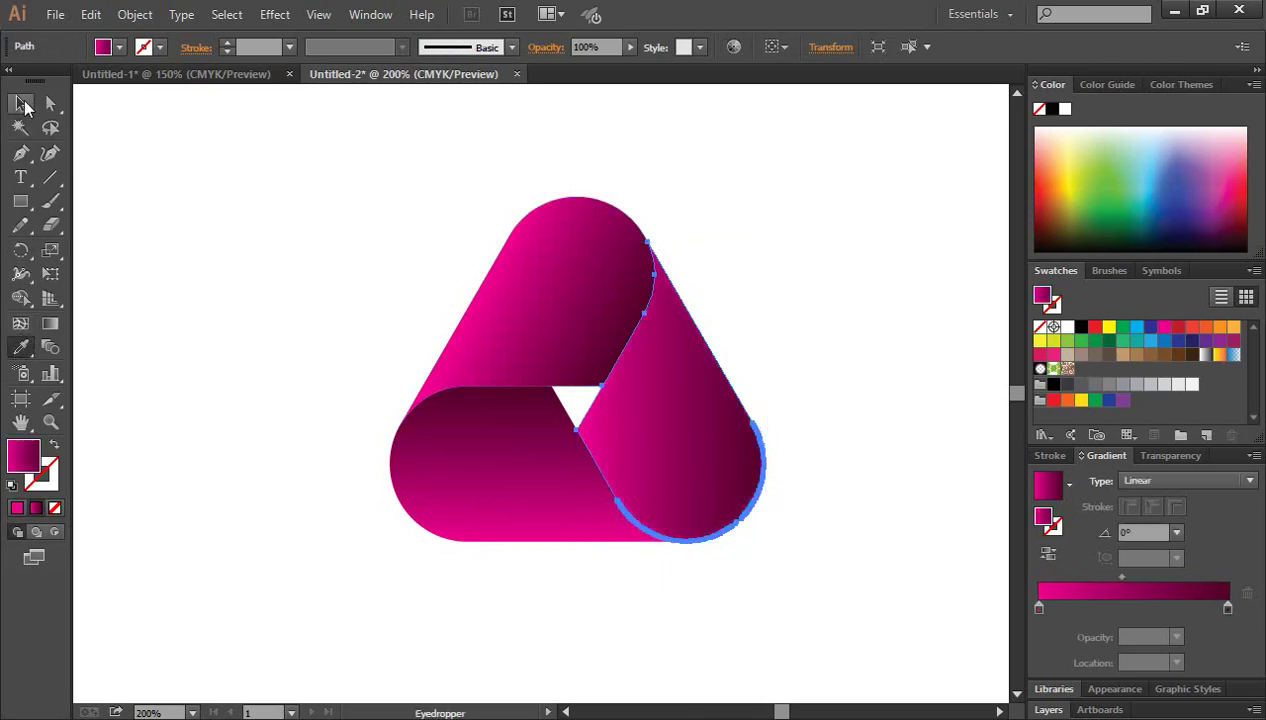
pyautogui.click(20, 103)
pyautogui.click(1047, 556)
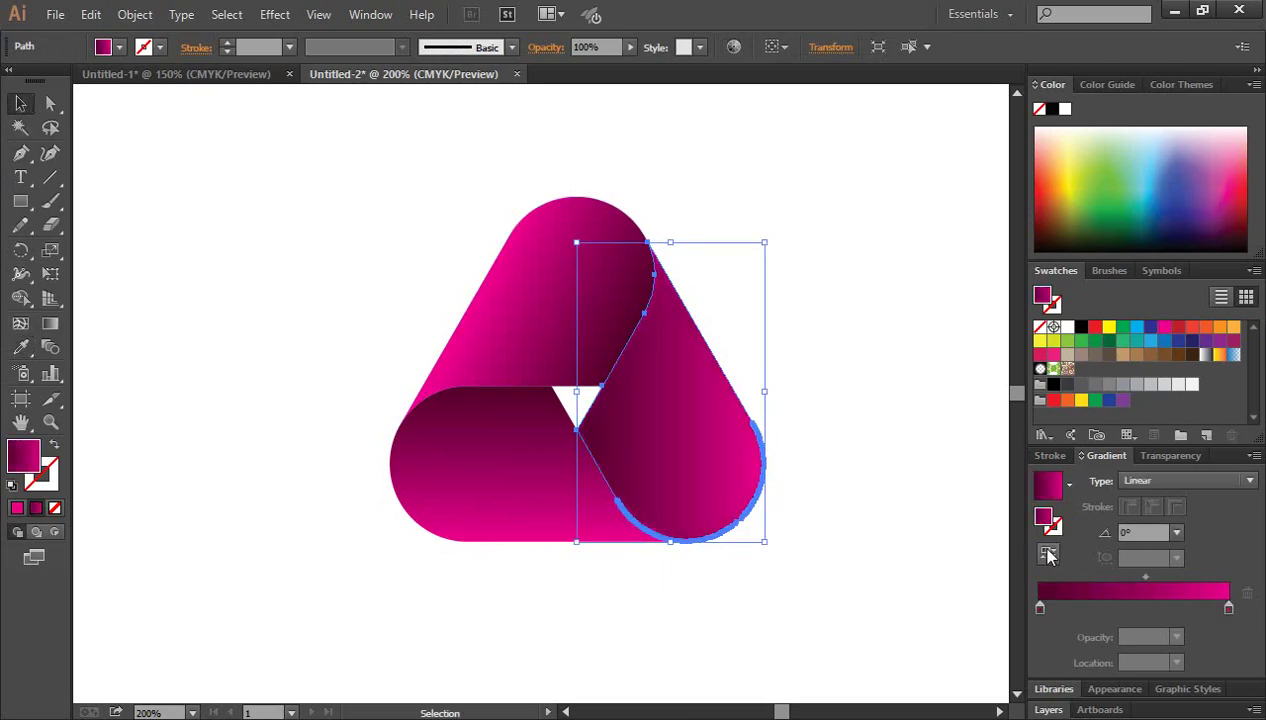
pyautogui.click(867, 503)
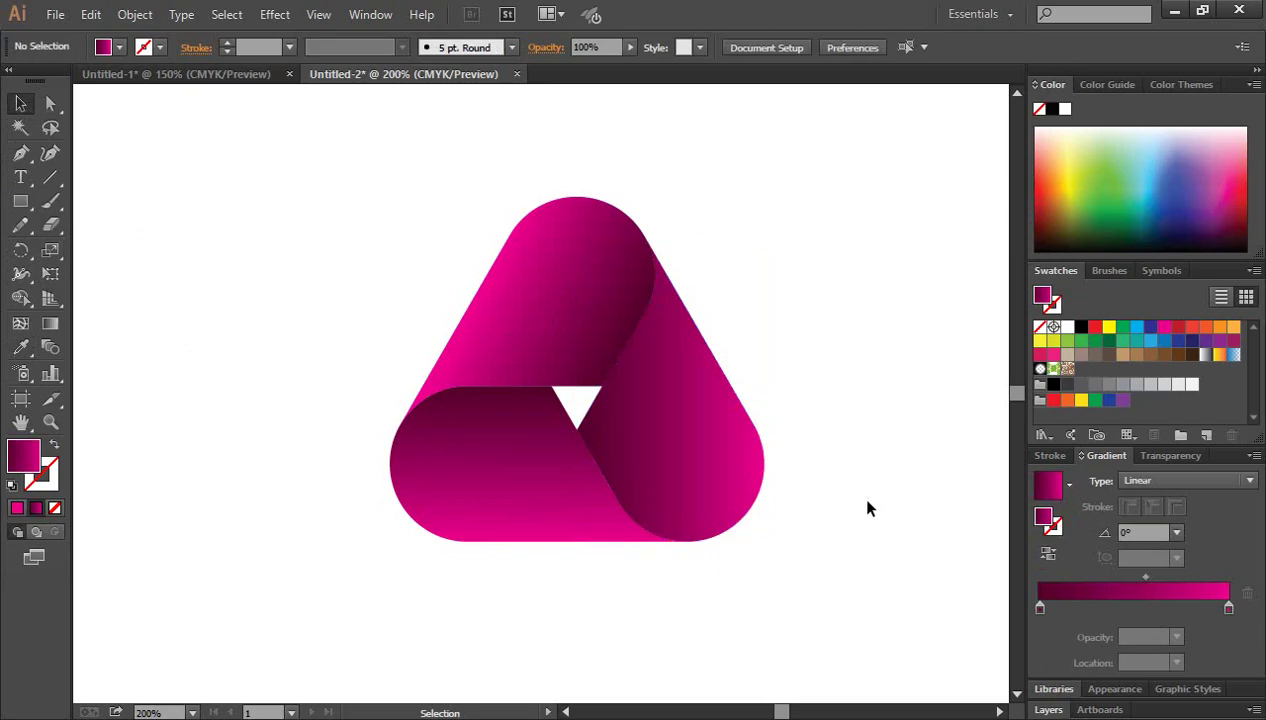
# Angle the right loop's gradient at 44.5°, shifted toward its inner edge.
pyautogui.click(710, 472)
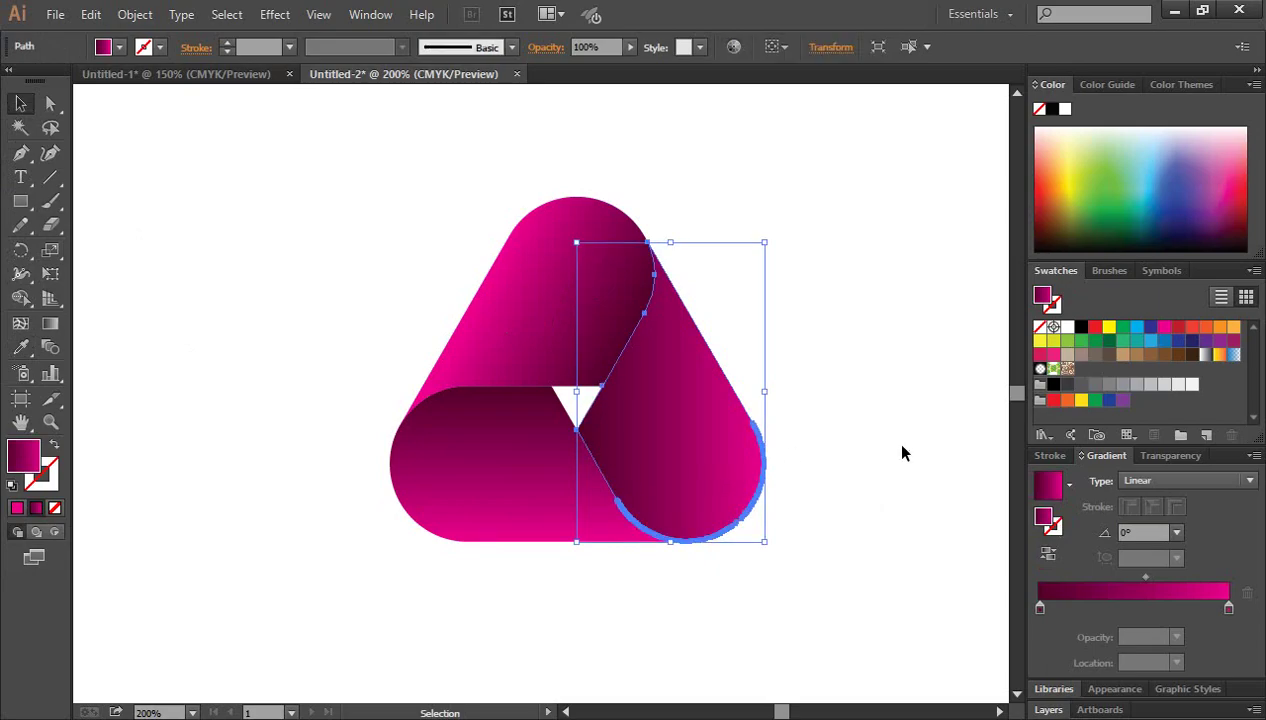
pyautogui.click(51, 325)
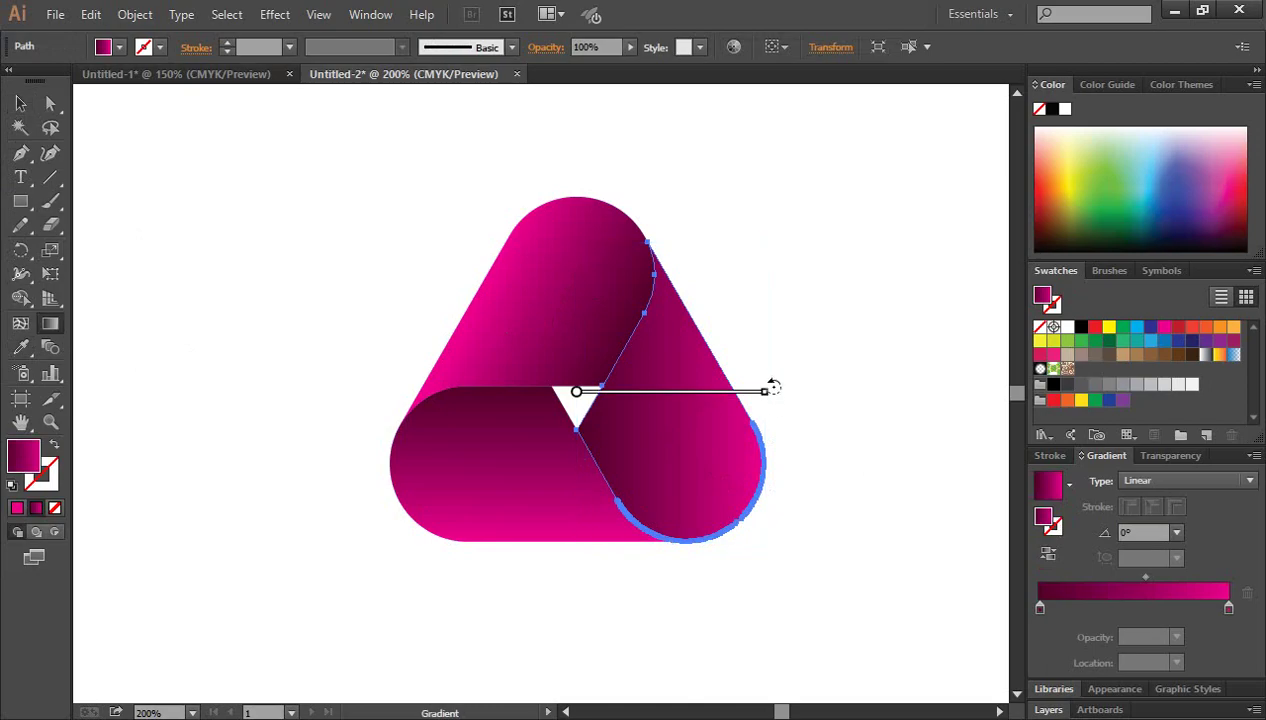
pyautogui.moveTo(772, 381); pyautogui.dragTo(709, 263)
pyautogui.moveTo(690, 385)
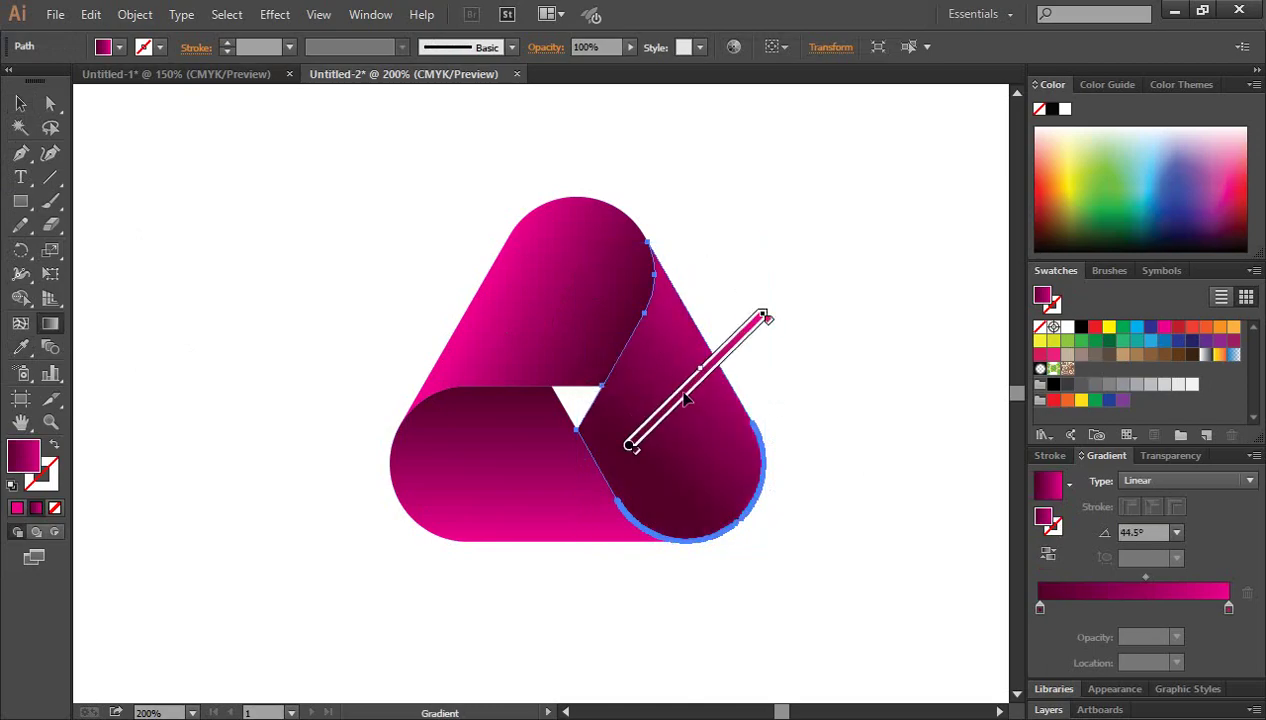
pyautogui.moveTo(678, 381); pyautogui.dragTo(650, 409)
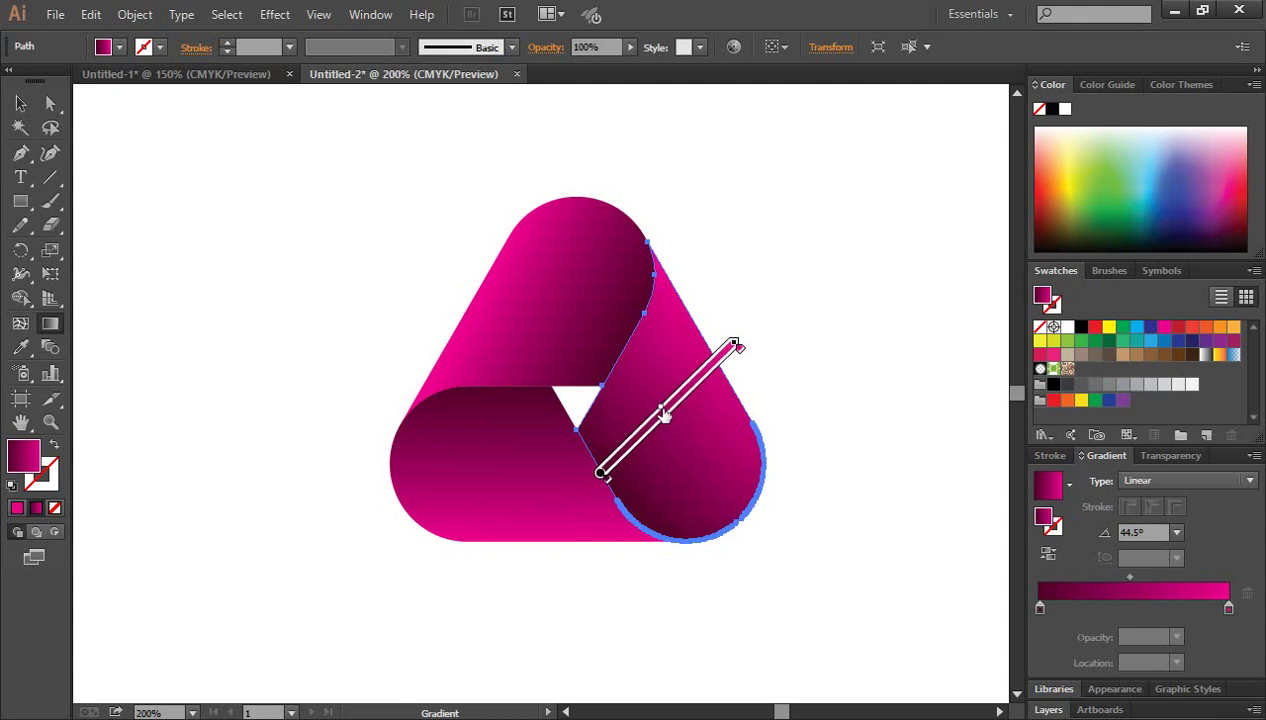
pyautogui.click(20, 103)
pyautogui.click(271, 333)
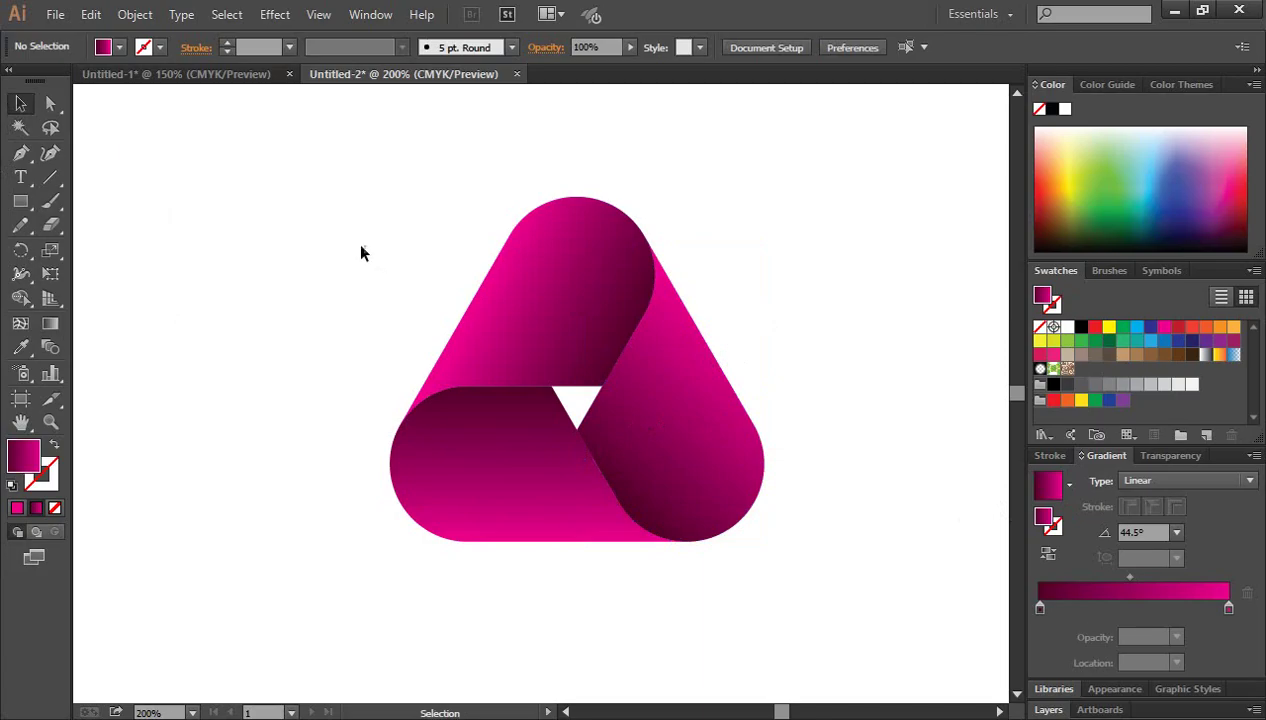
# Move the whole magenta logo up and to the left.
pyautogui.moveTo(362, 253); pyautogui.dragTo(755, 532)
pyautogui.moveTo(702, 444); pyautogui.dragTo(415, 373)
pyautogui.click(615, 533)
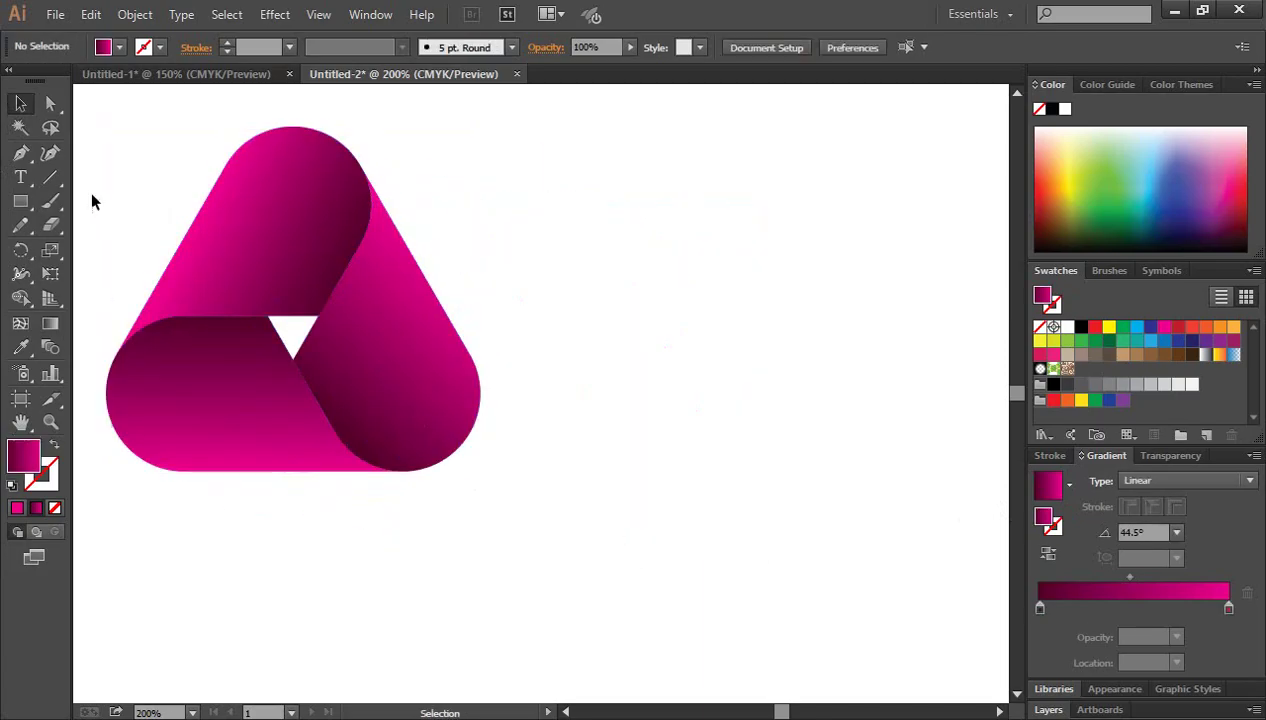
# Alt-drag a duplicate of the logo to the right, then select its lower-left band.
pyautogui.moveTo(136, 177); pyautogui.dragTo(341, 440)
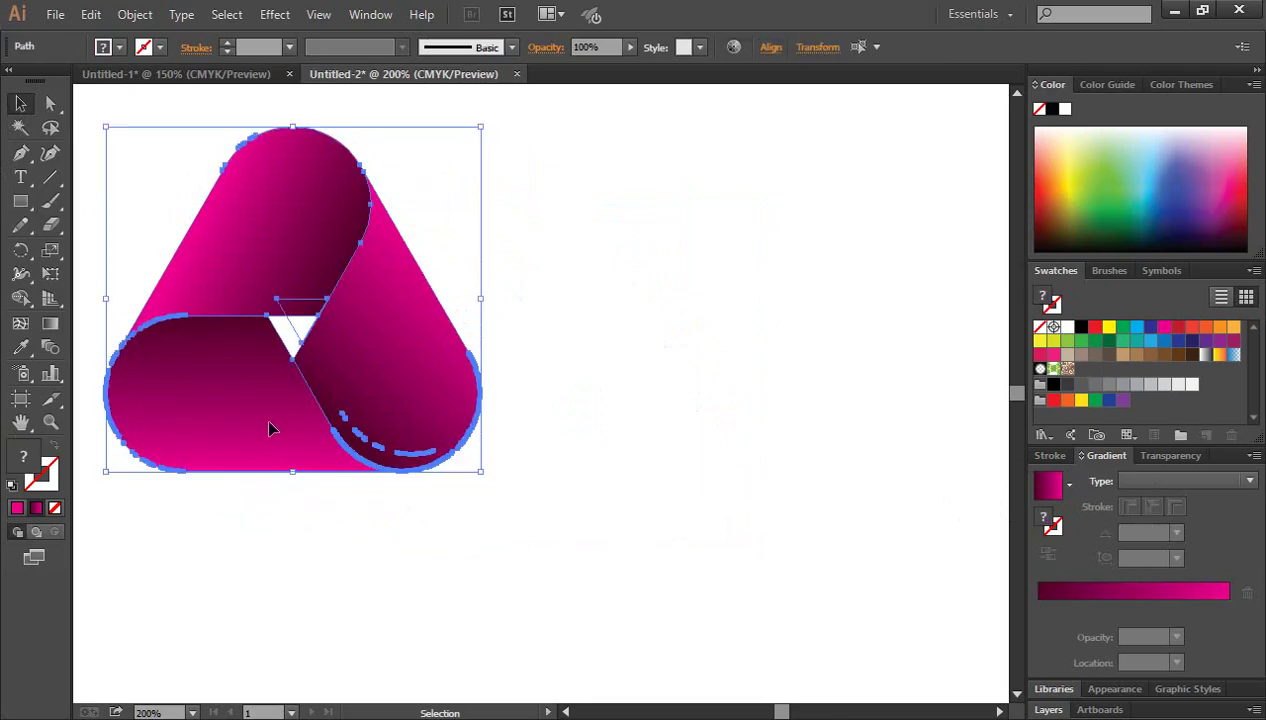
pyautogui.moveTo(265, 425); pyautogui.dragTo(718, 448)
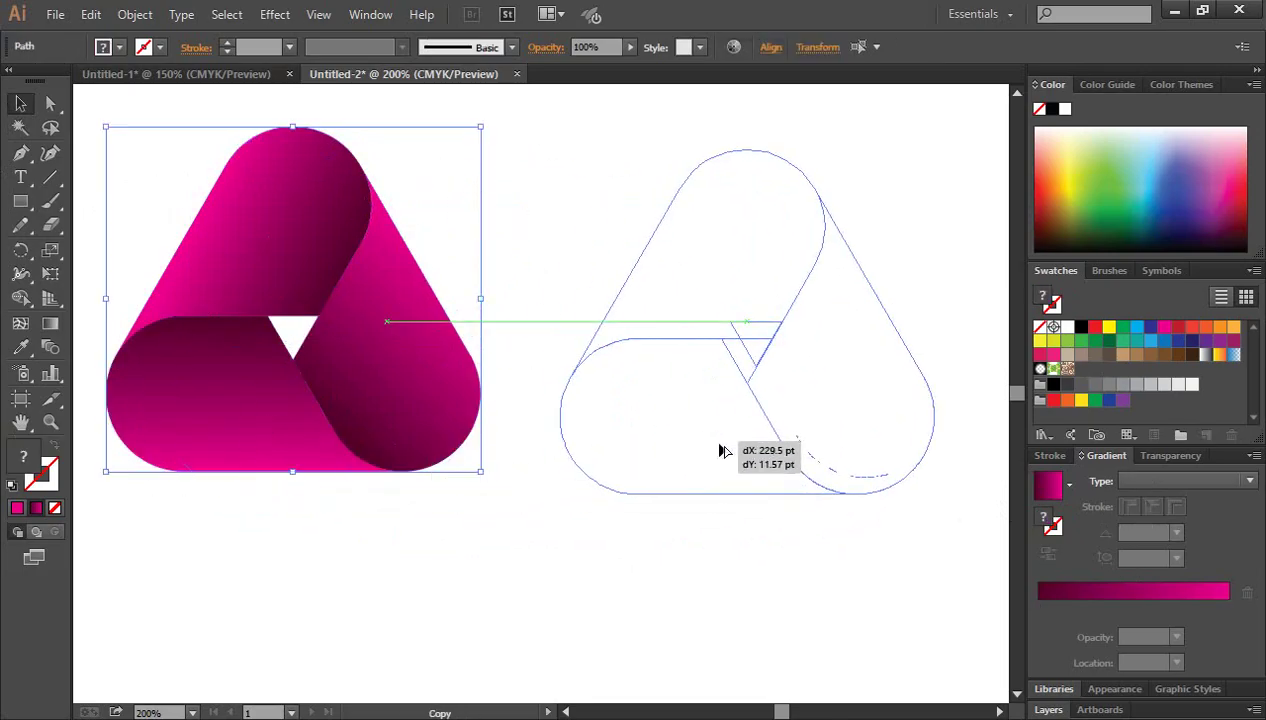
pyautogui.click(793, 601)
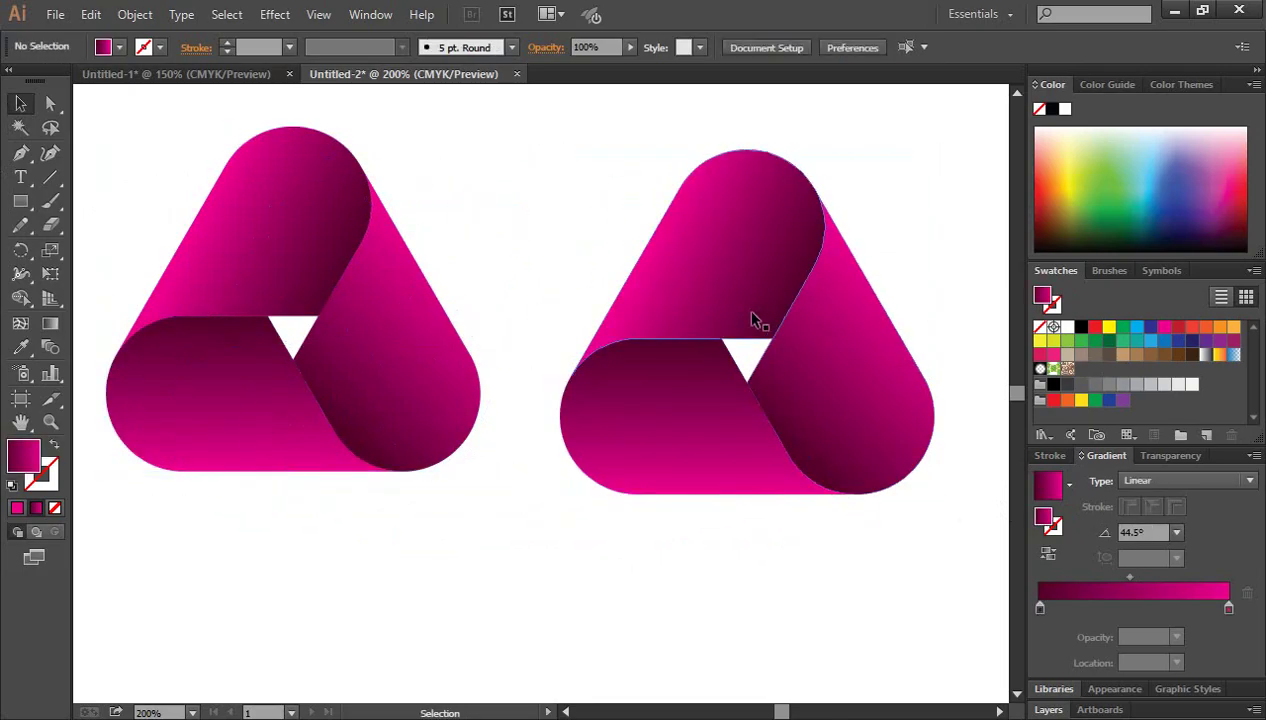
pyautogui.click(679, 457)
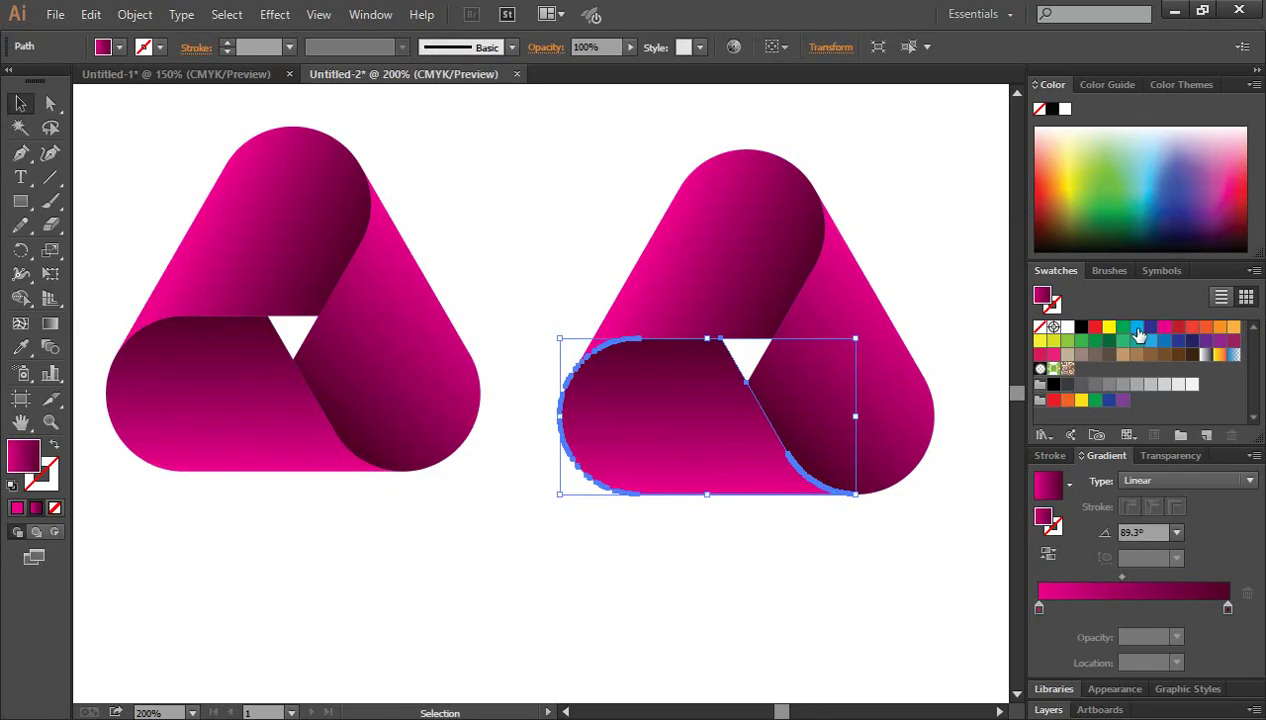
# Give the copy's bottom band a cyan-to-blue gradient, darkening the end stop to navy with K.
pyautogui.moveTo(1138, 334); pyautogui.dragTo(1040, 612)
pyautogui.moveTo(1127, 333); pyautogui.dragTo(1038, 600)
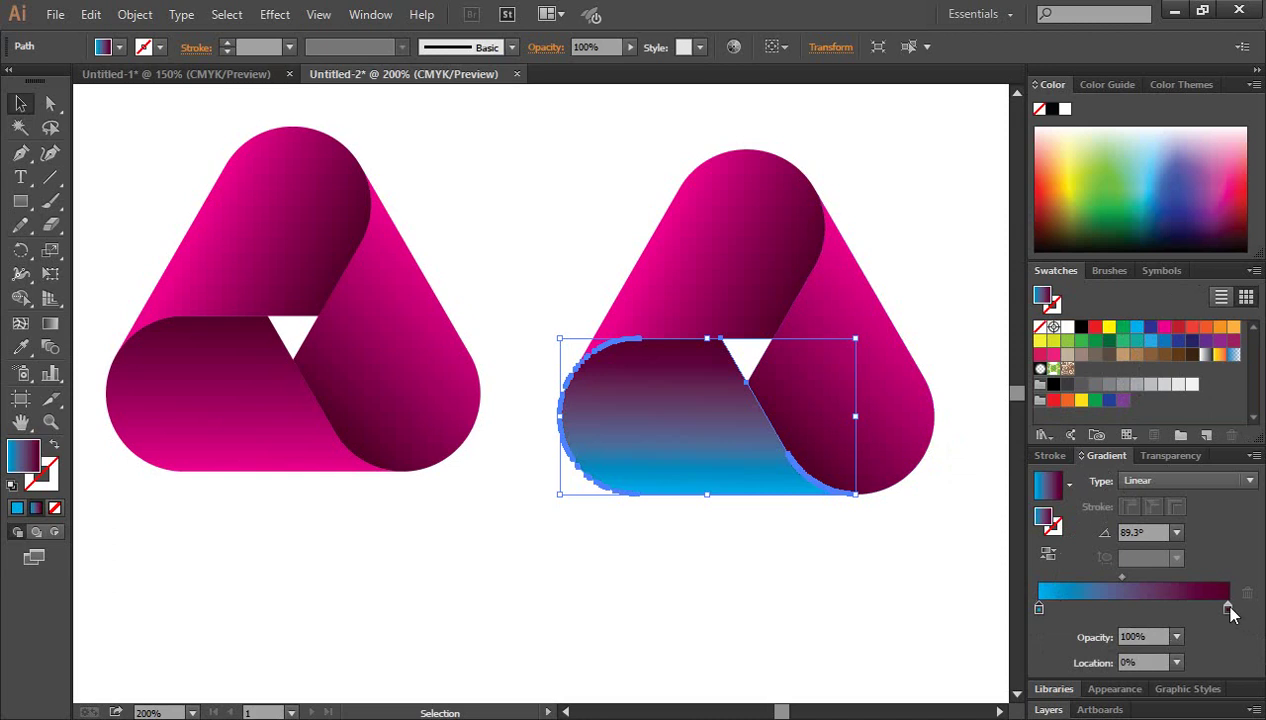
pyautogui.moveTo(1164, 340)
pyautogui.mouseDown()
pyautogui.moveTo(1228, 600)
pyautogui.moveTo(1205, 608)
pyautogui.moveTo(1235, 641)
pyautogui.moveTo(1229, 610)
pyautogui.mouseUp()
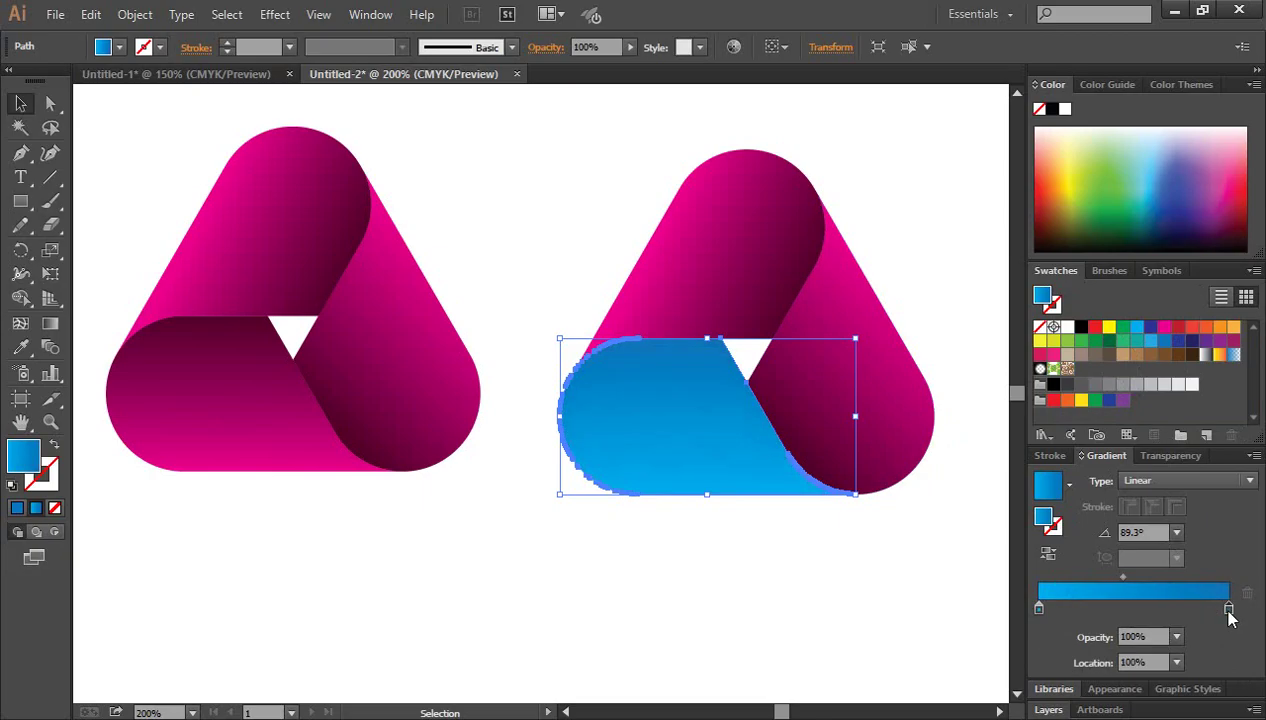
pyautogui.doubleClick(1229, 609)
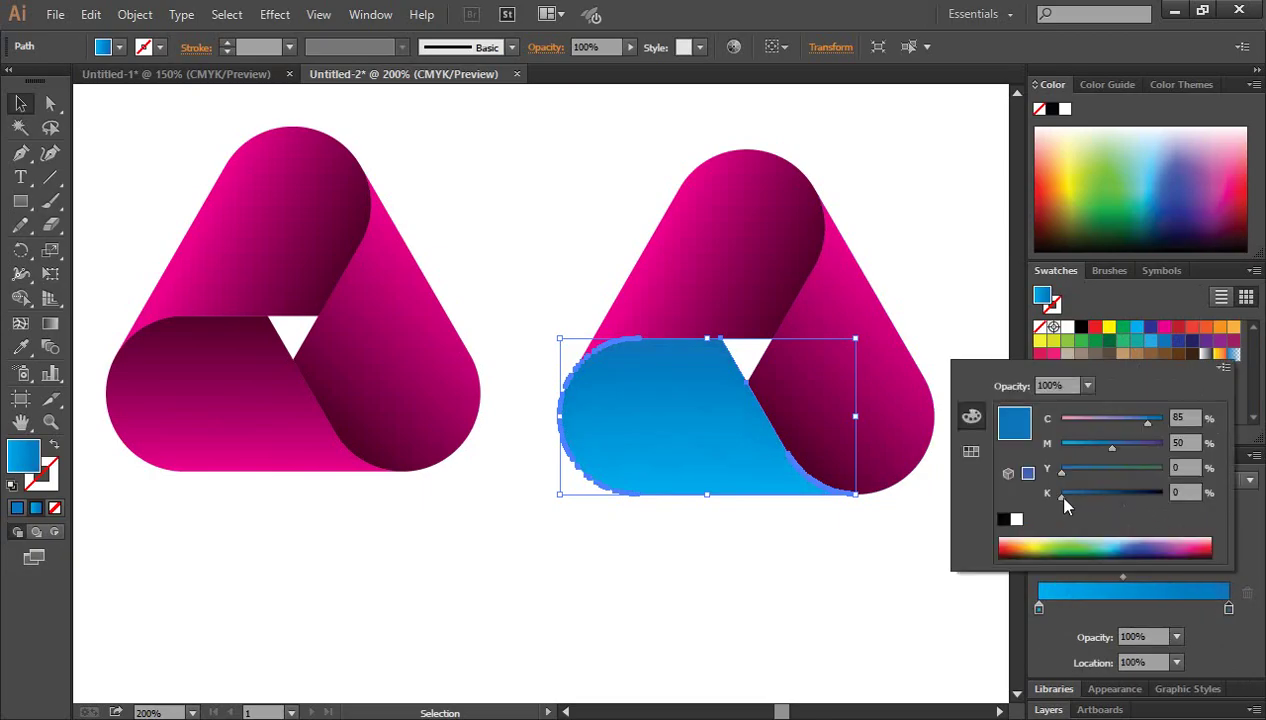
pyautogui.moveTo(1061, 497); pyautogui.dragTo(1133, 497)
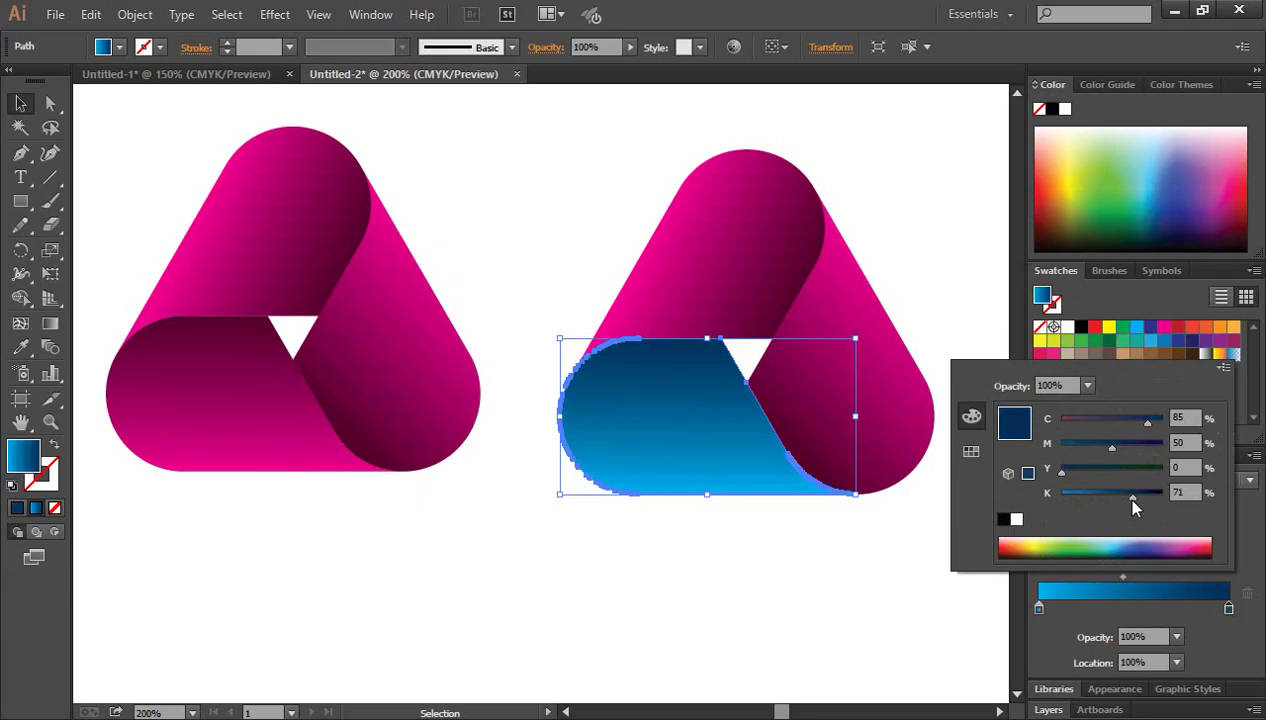
pyautogui.click(857, 610)
# Apply the yellow-orange gradient swatch to the copy's top band and remove its middle stops.
pyautogui.click(750, 270)
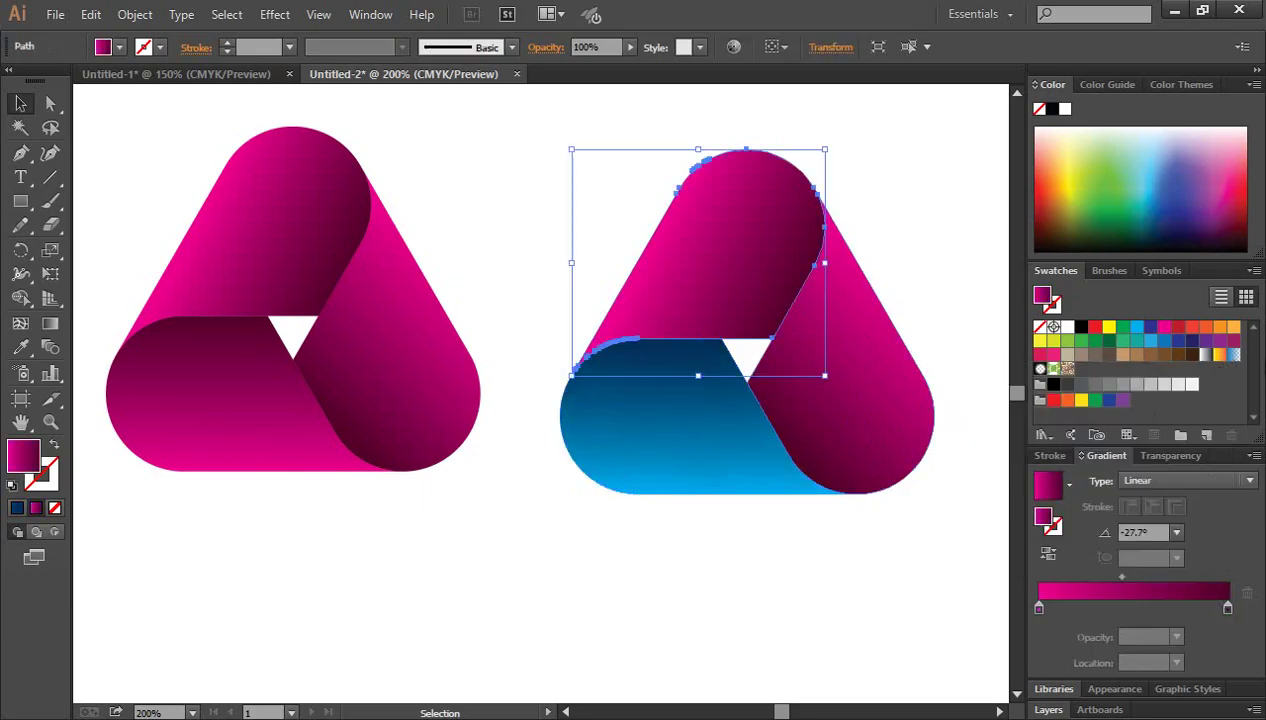
pyautogui.click(1219, 356)
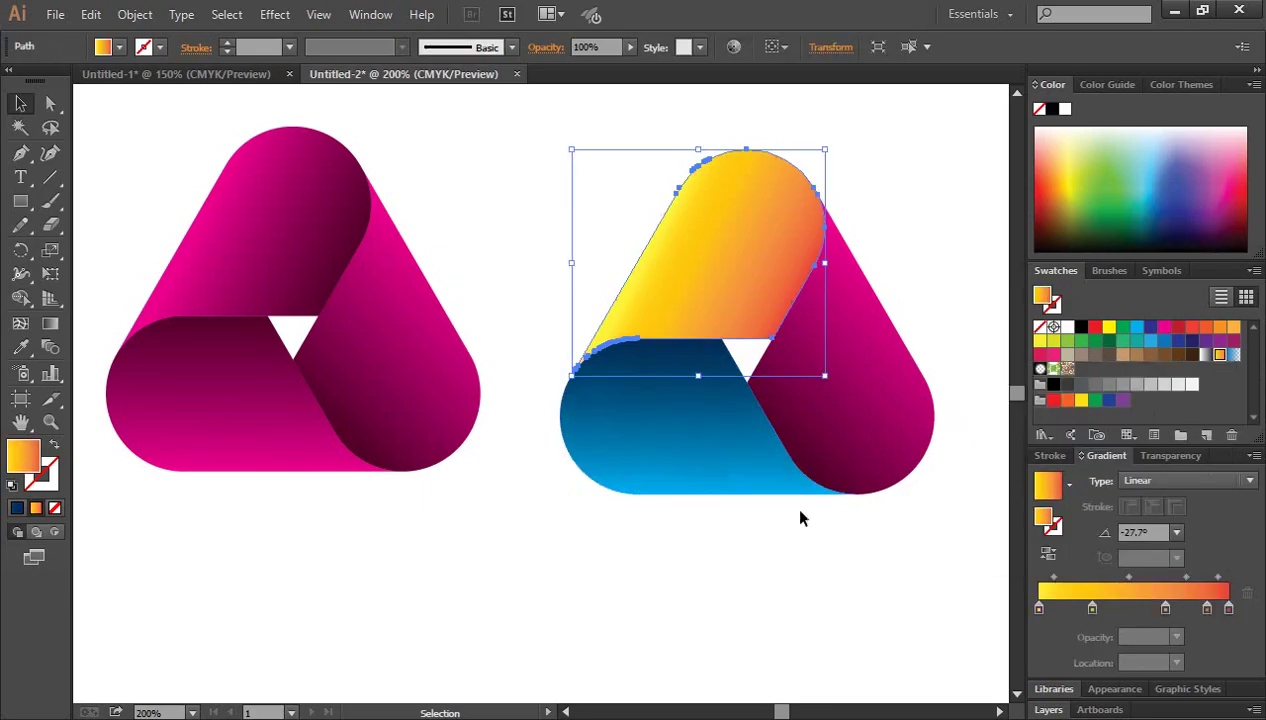
pyautogui.click(50, 323)
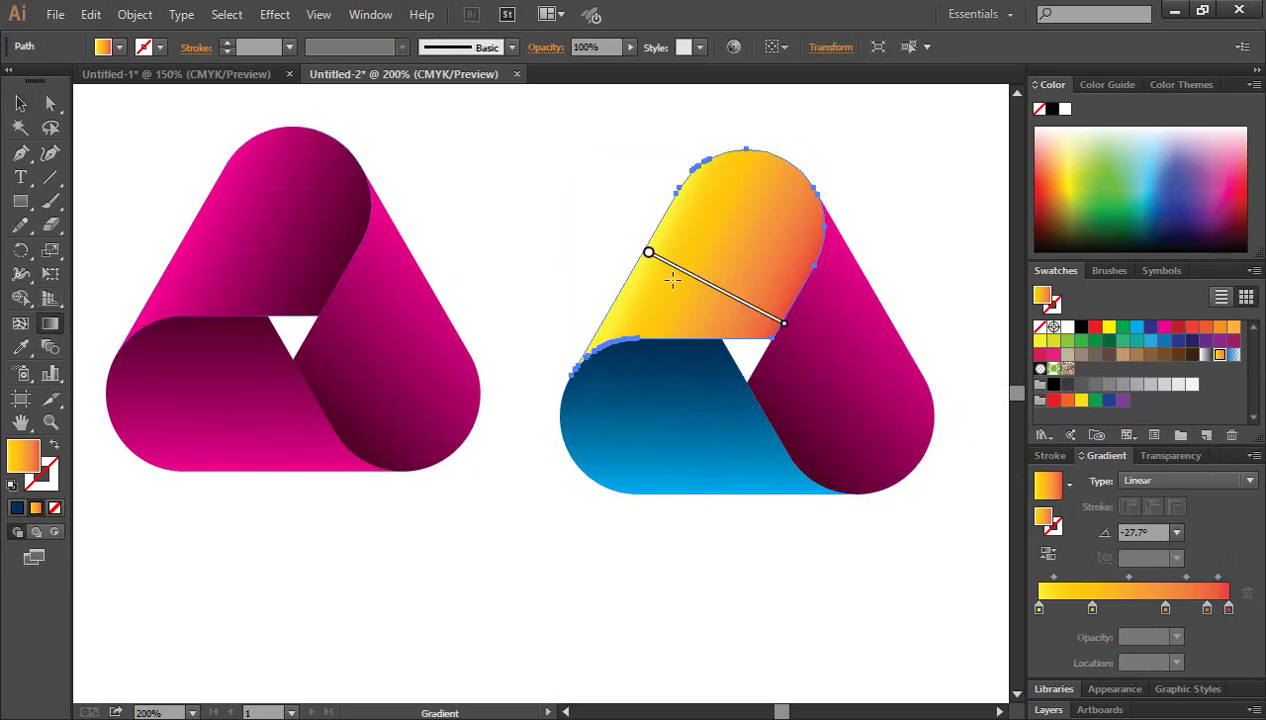
pyautogui.moveTo(716, 287)
pyautogui.moveTo(681, 283); pyautogui.dragTo(659, 316)
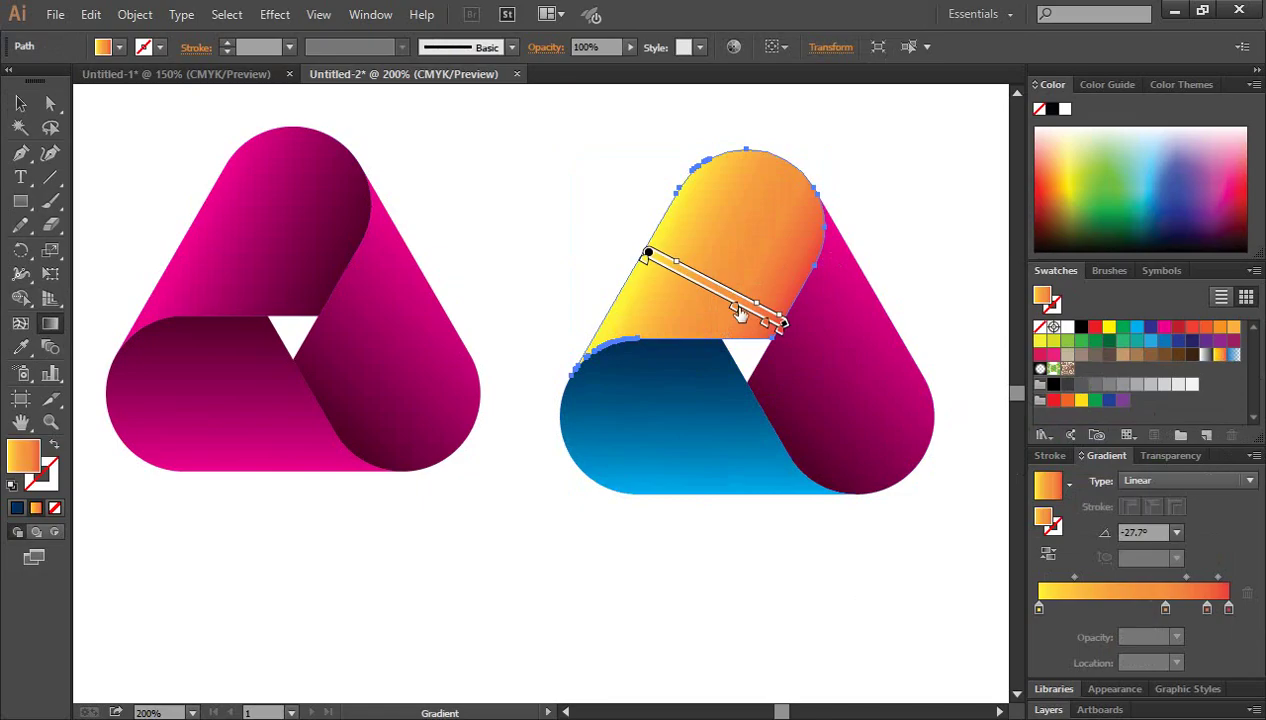
pyautogui.moveTo(733, 306)
pyautogui.mouseDown()
pyautogui.moveTo(715, 335)
pyautogui.moveTo(730, 368)
pyautogui.mouseUp()
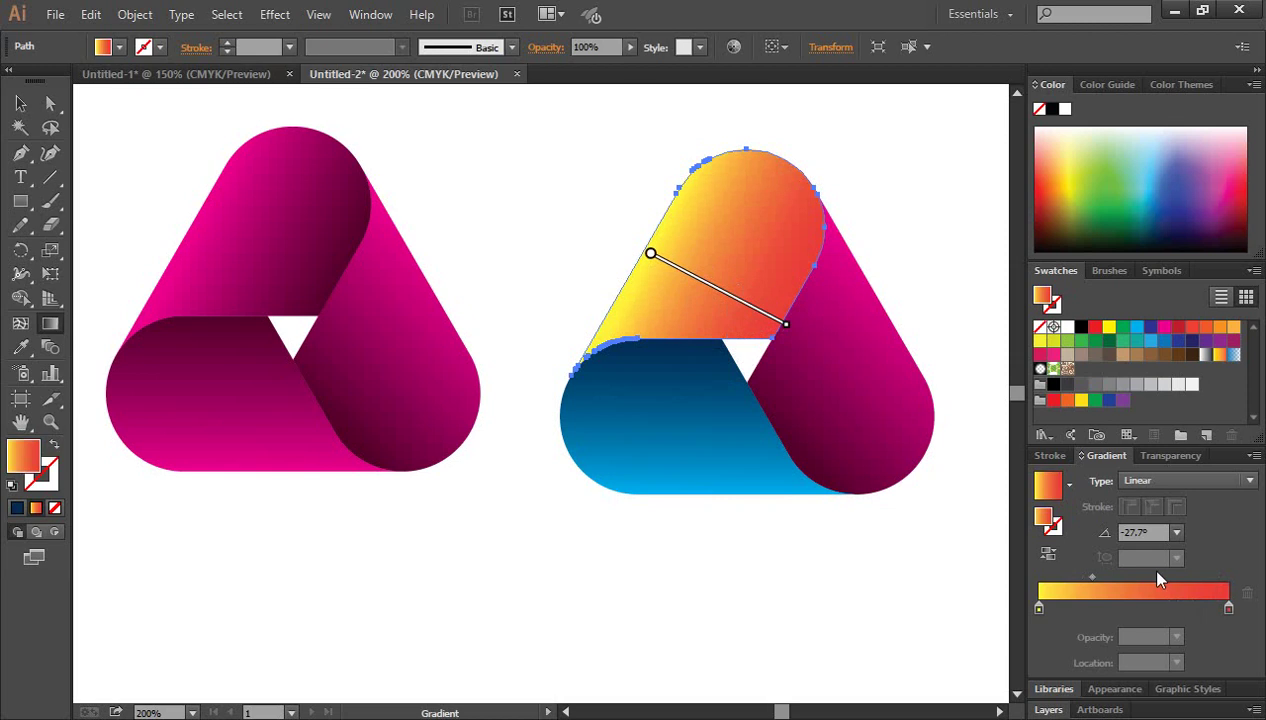
# Darken the gradient's end stop to brown using the M and K sliders.
pyautogui.doubleClick(1228, 608)
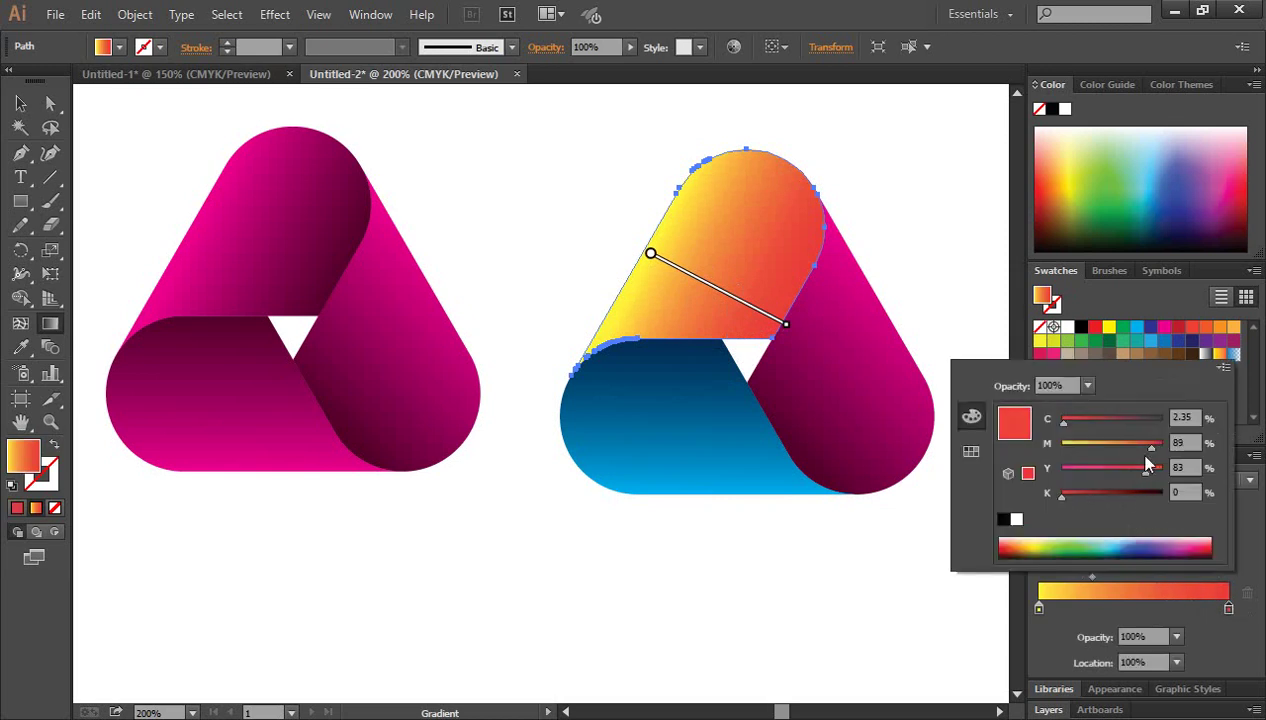
pyautogui.moveTo(1153, 448); pyautogui.dragTo(1132, 463)
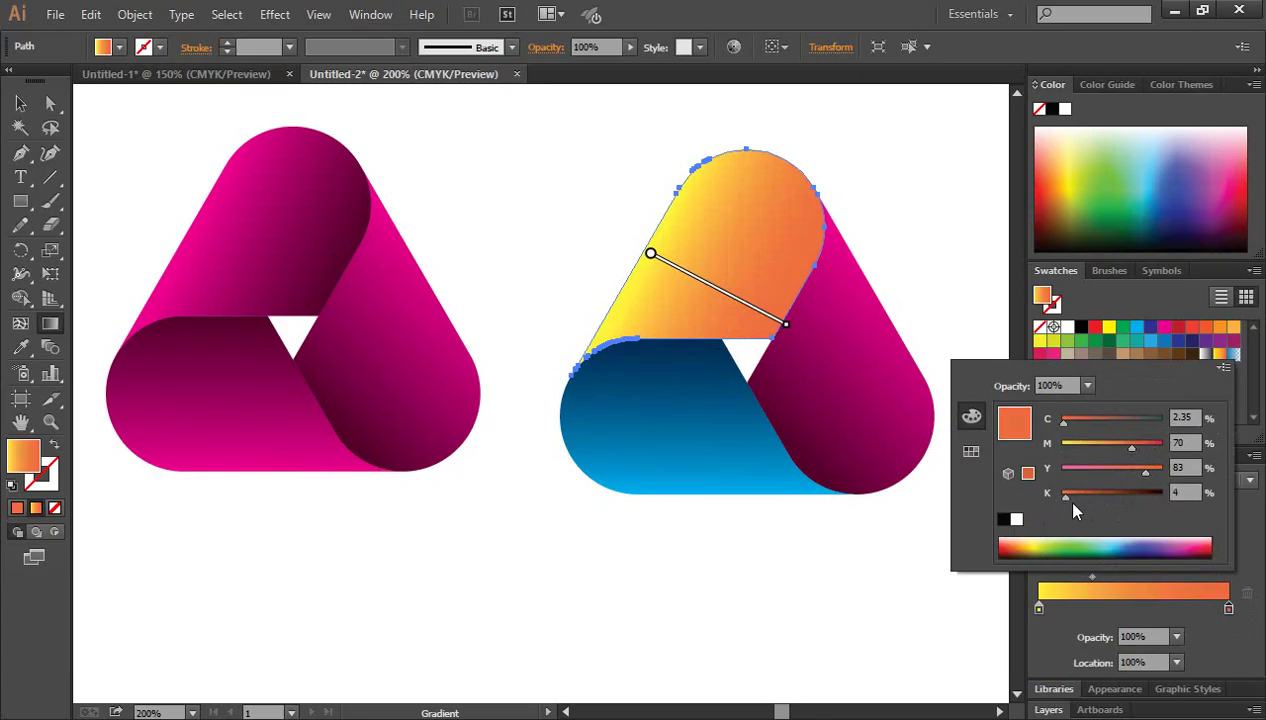
pyautogui.moveTo(1062, 497); pyautogui.dragTo(1107, 497)
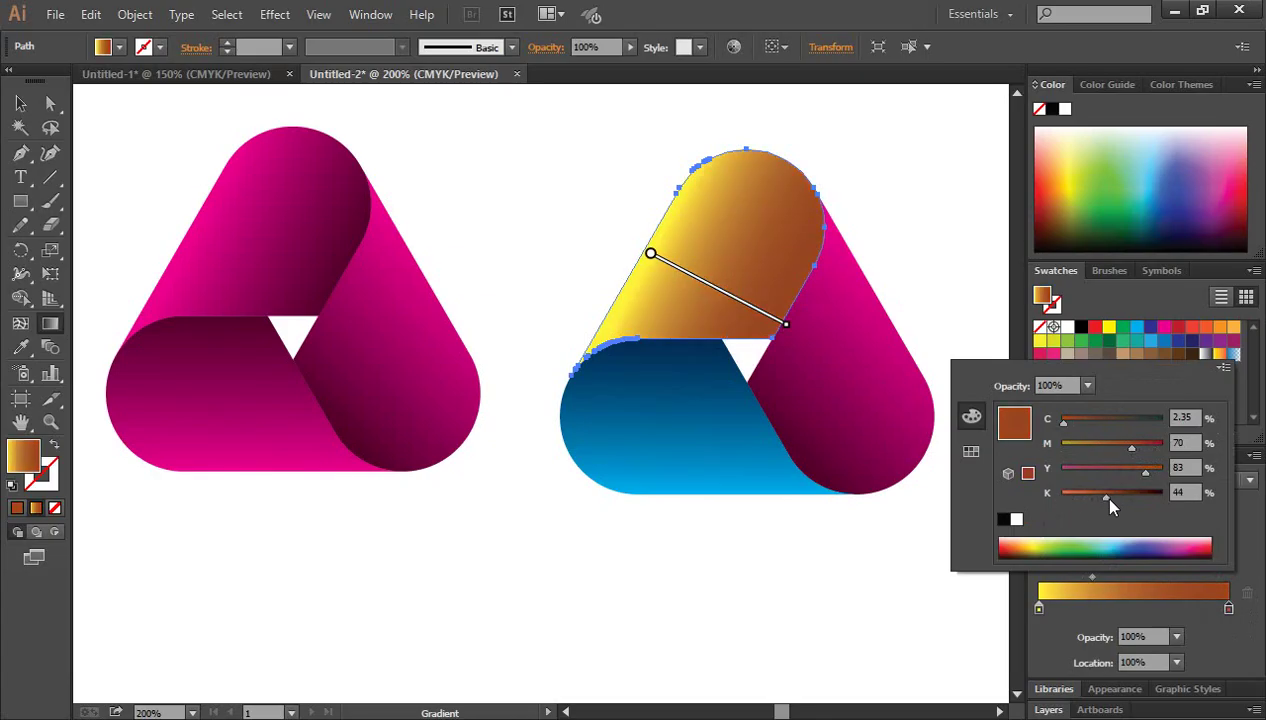
pyautogui.moveTo(1113, 500); pyautogui.dragTo(1119, 500)
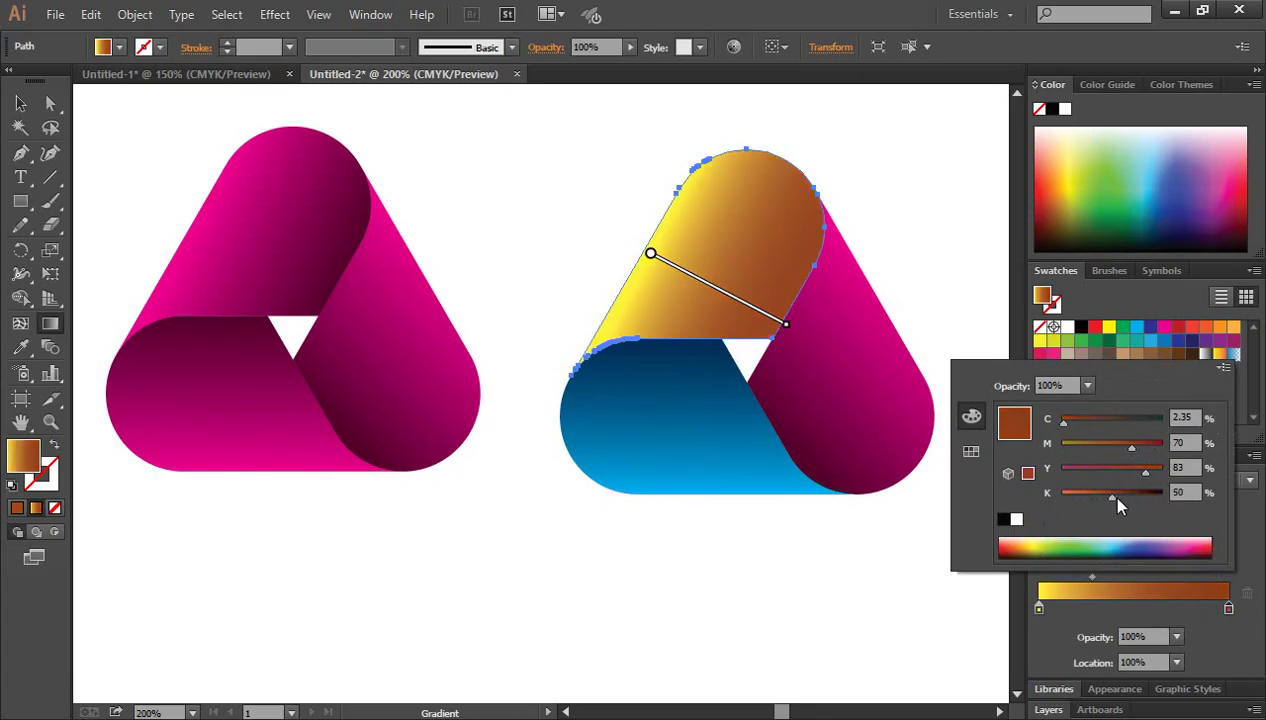
pyautogui.press('Escape')
pyautogui.click(21, 103)
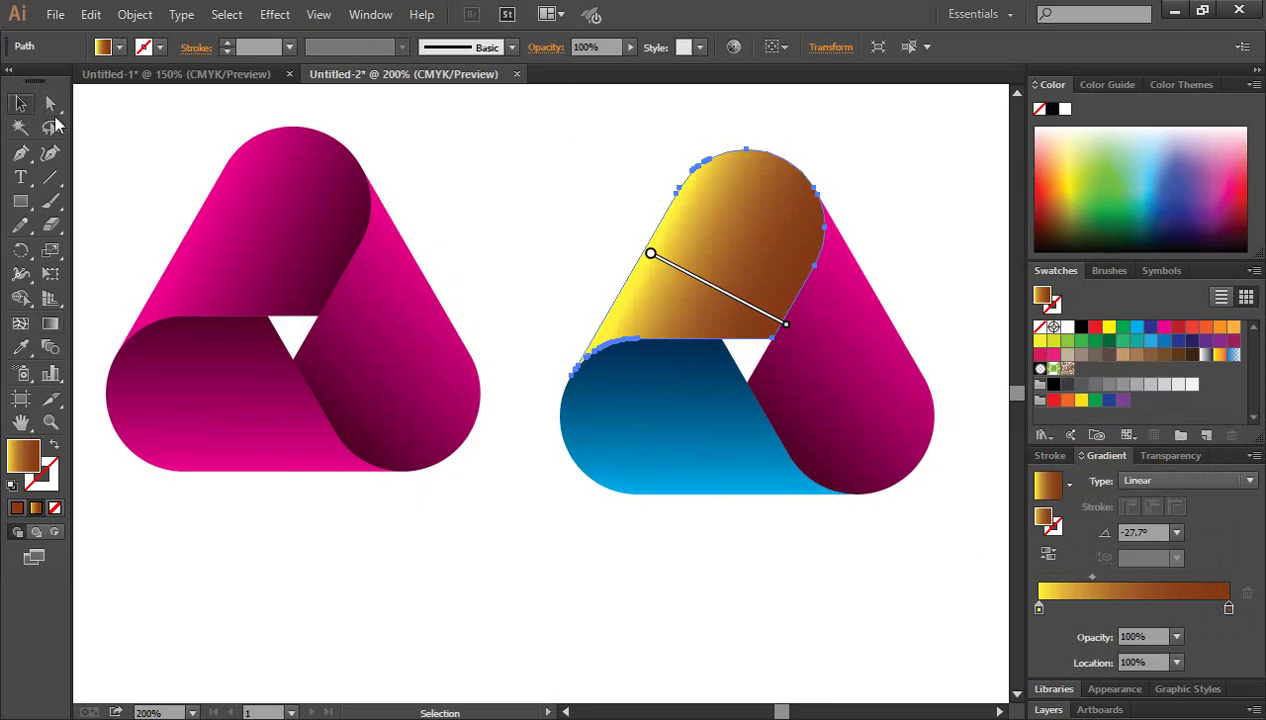
pyautogui.click(490, 190)
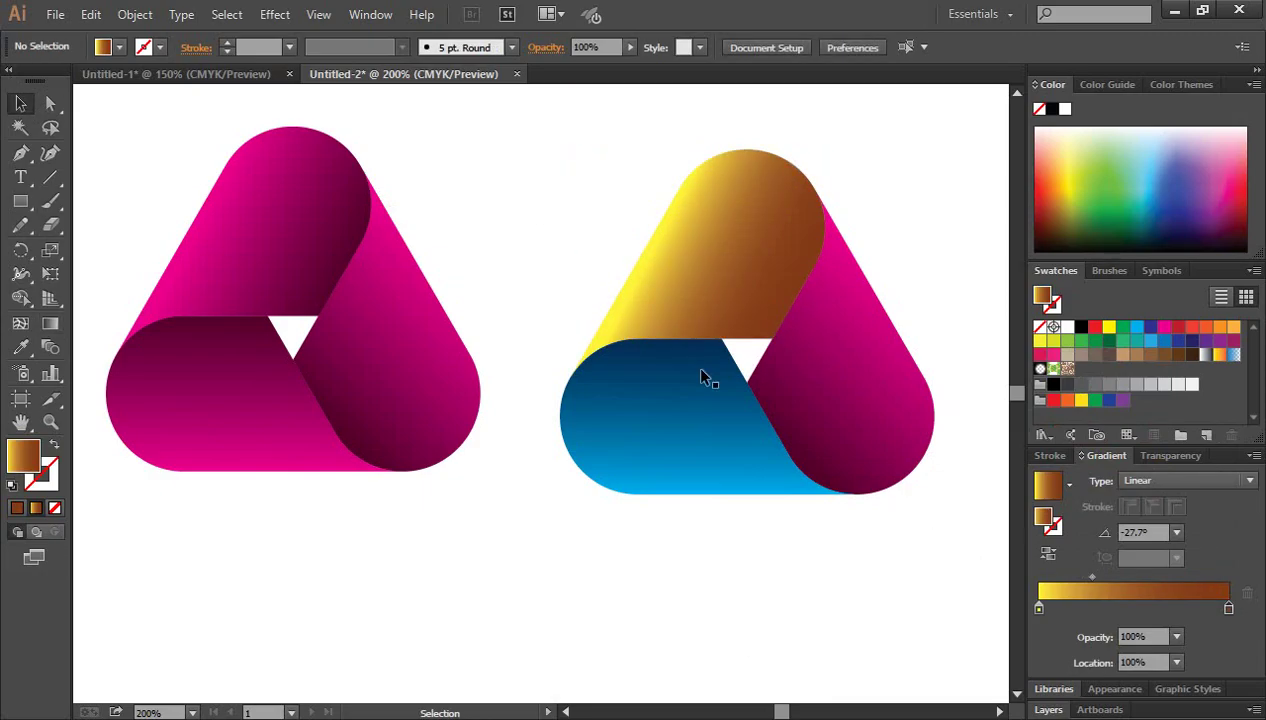
# Rotate the right-hand blue, gold and magenta logo copy by -45°.
pyautogui.moveTo(557, 209); pyautogui.dragTo(932, 516)
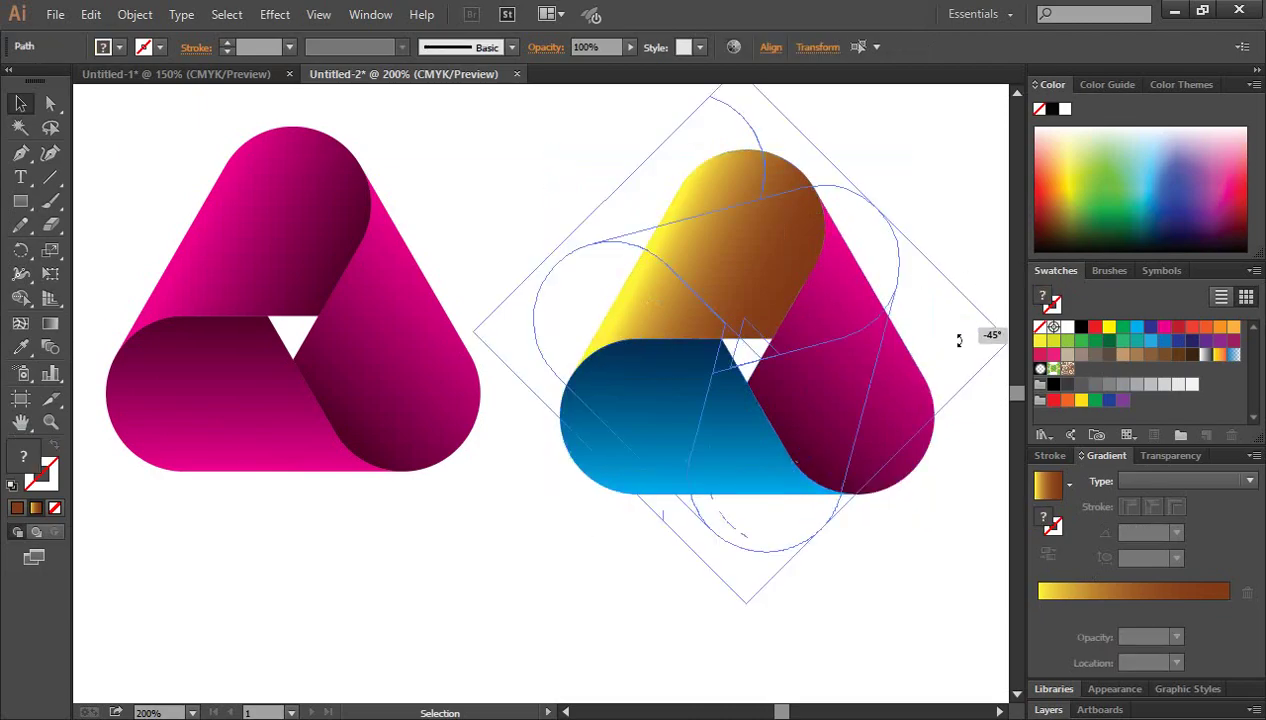
pyautogui.moveTo(944, 143); pyautogui.dragTo(946, 339)
pyautogui.click(884, 587)
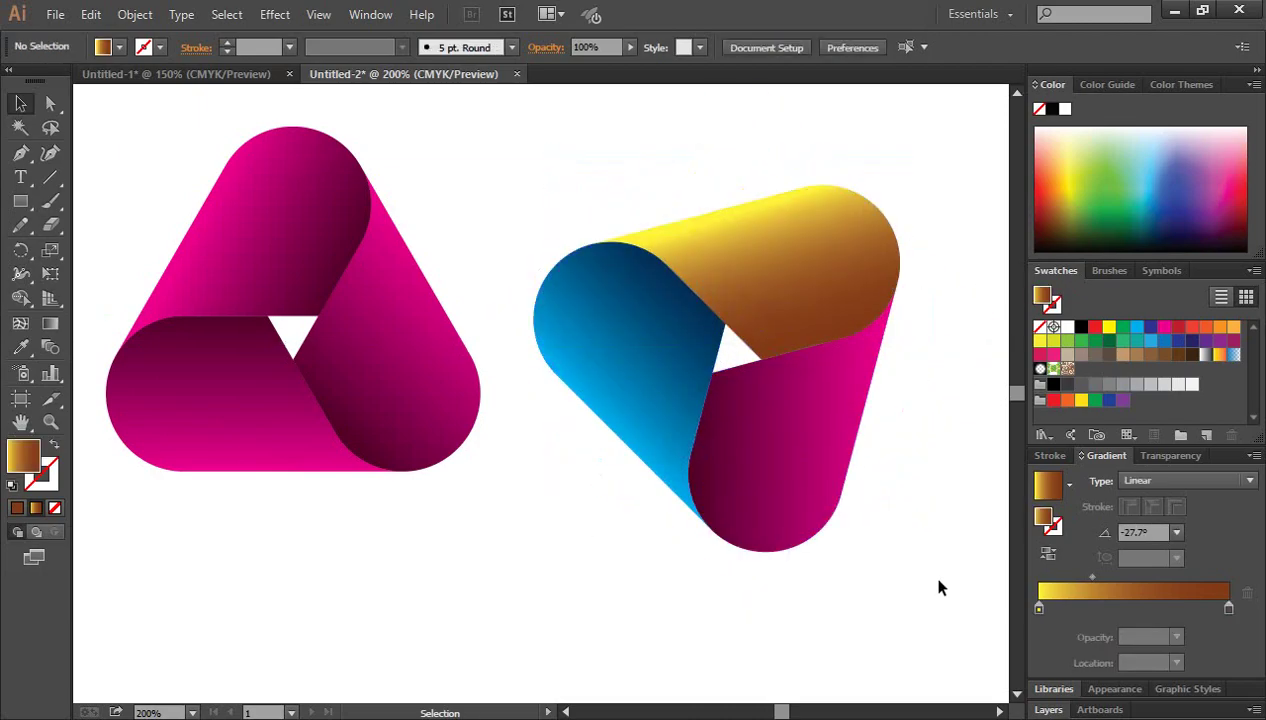